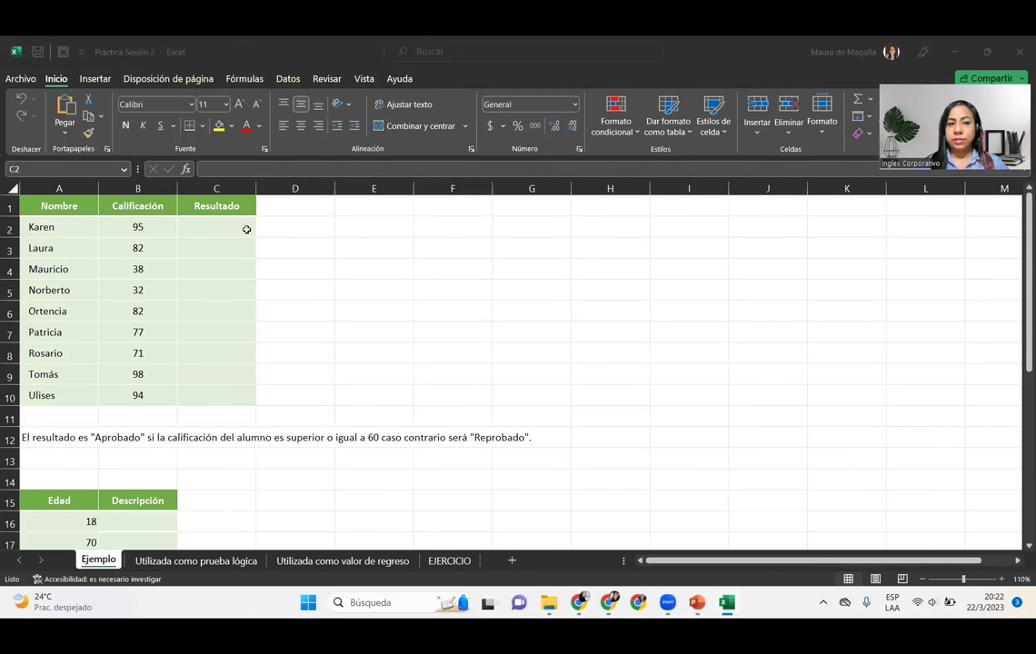
# Zoom the worksheet so the selected grades table range A1:C11 fits the window
pyautogui.click(246, 229)
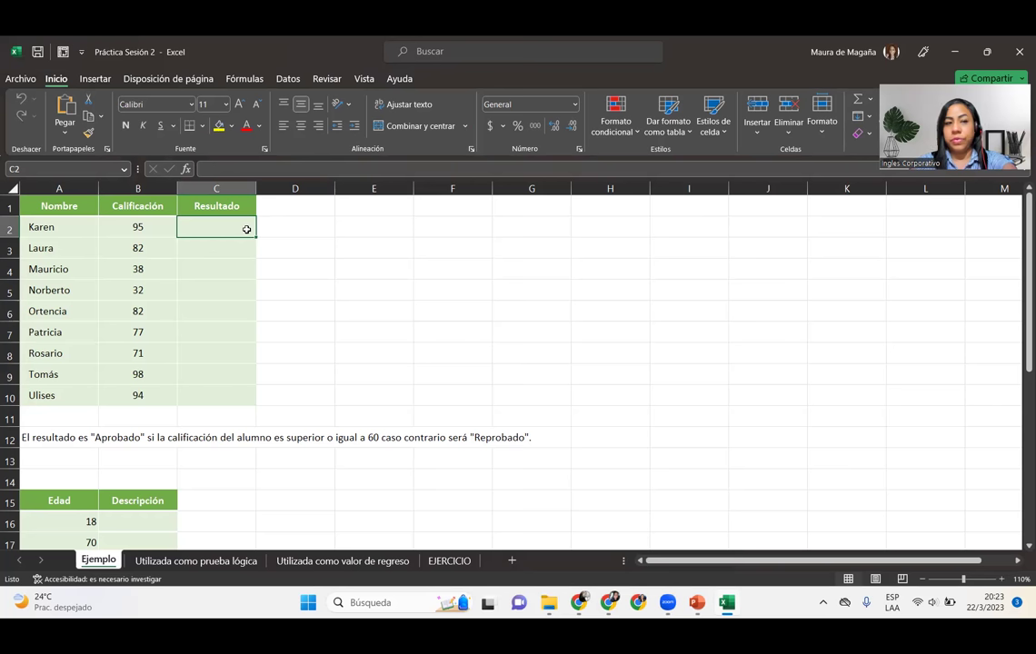
pyautogui.moveTo(55, 206); pyautogui.dragTo(253, 417)
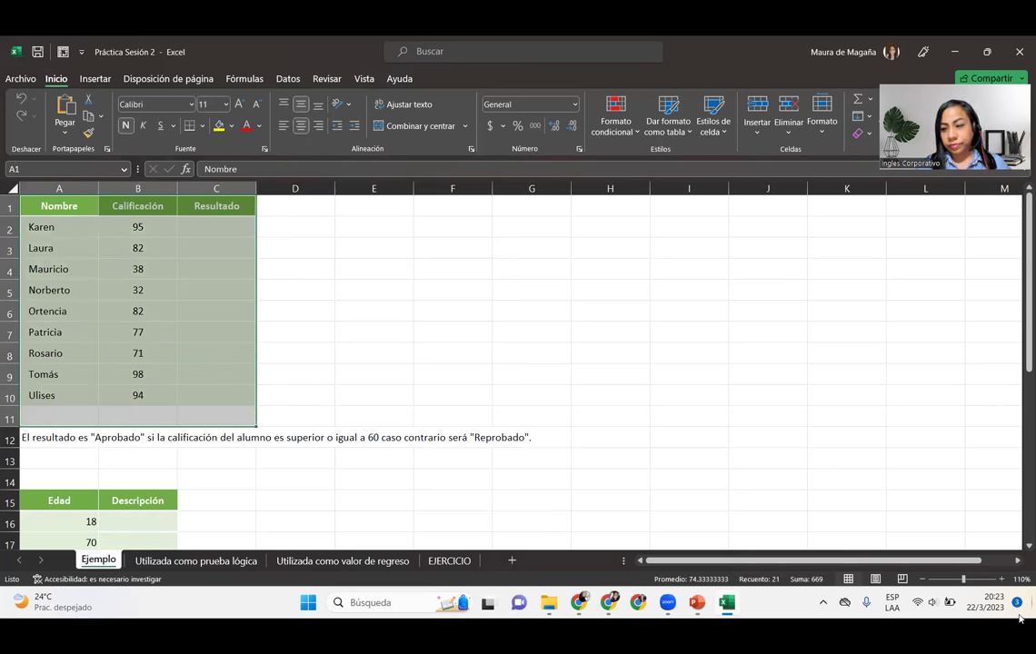
pyautogui.click(1020, 578)
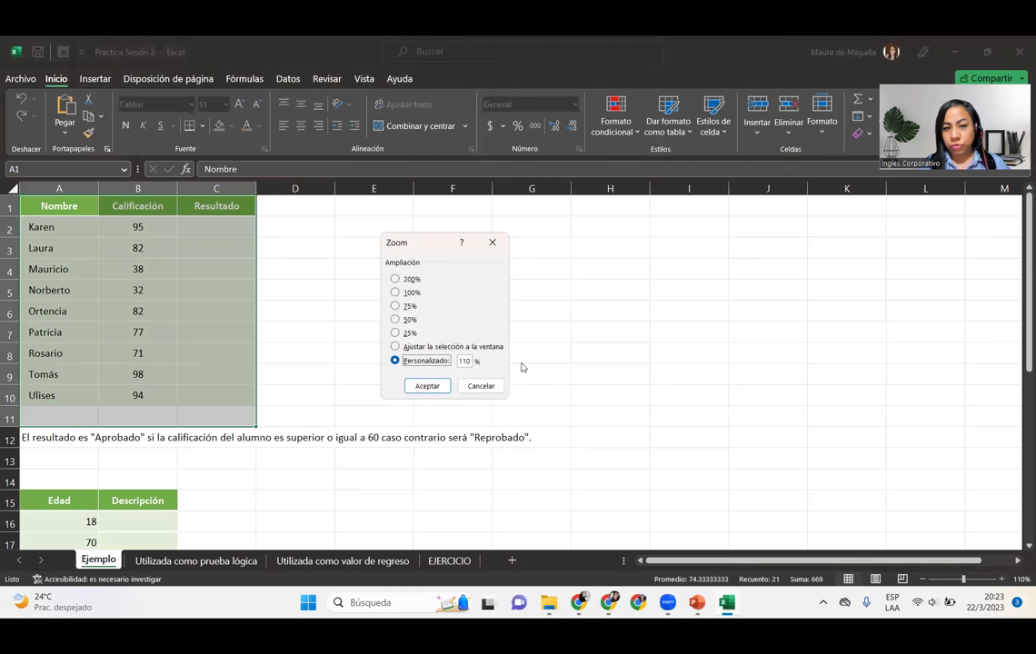
pyautogui.click(424, 347)
pyautogui.click(427, 385)
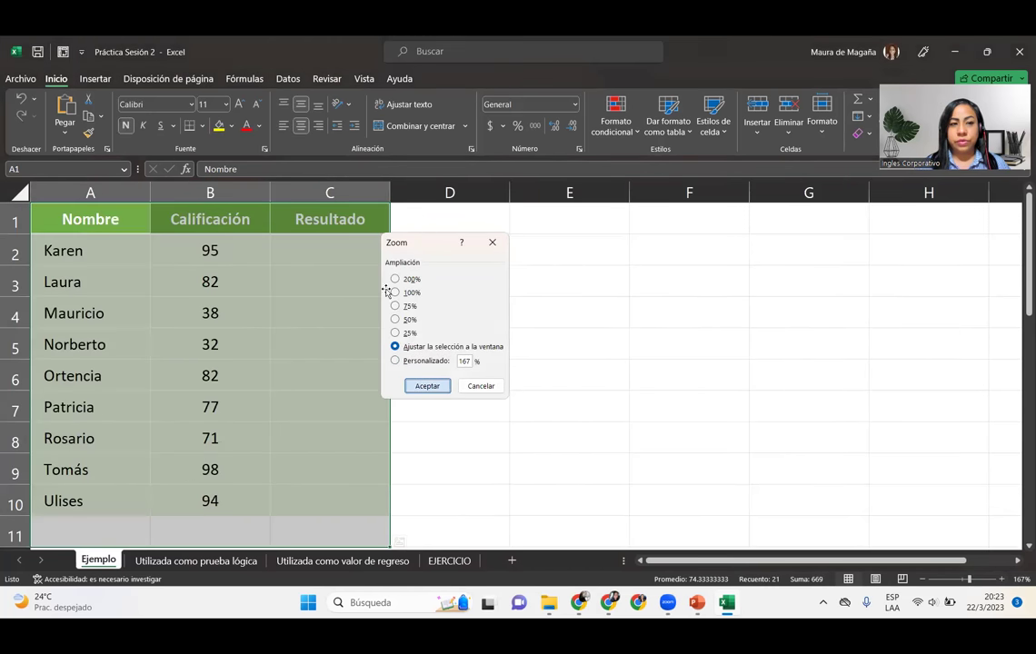
# Insert the logical function SI in cell C2 and move its arguments dialog clear of the grades table
pyautogui.click(327, 245)
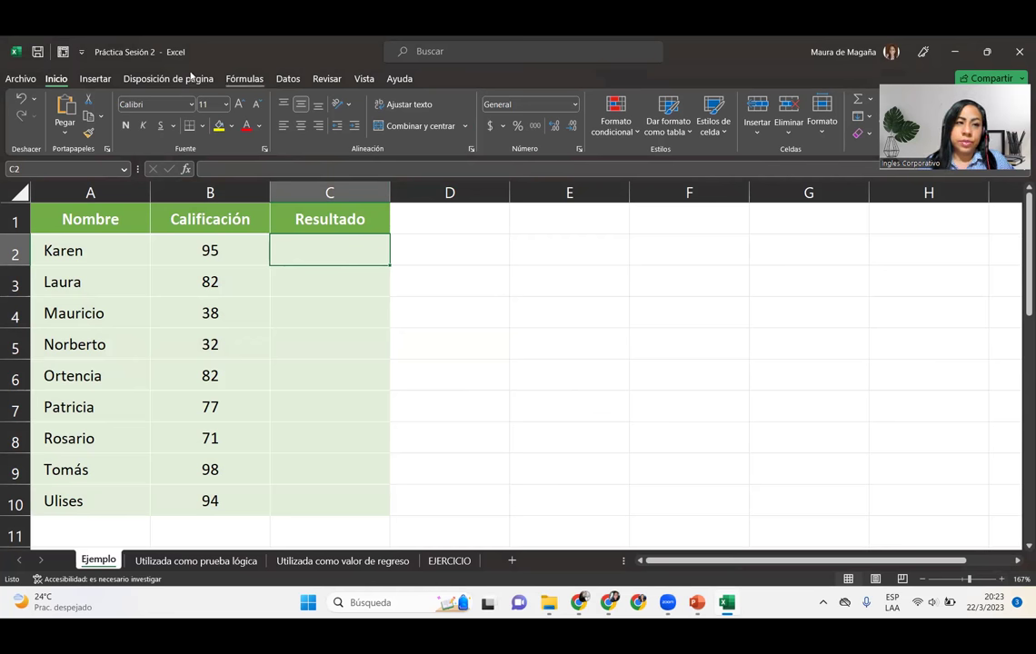
pyautogui.scroll(-3, 191, 76)
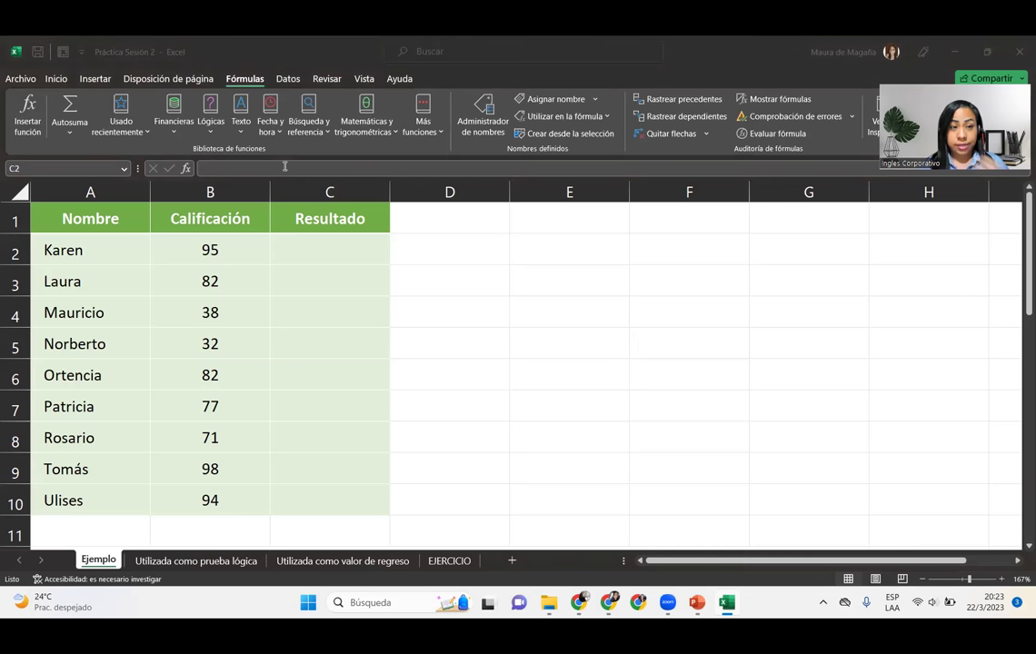
pyautogui.click(342, 254)
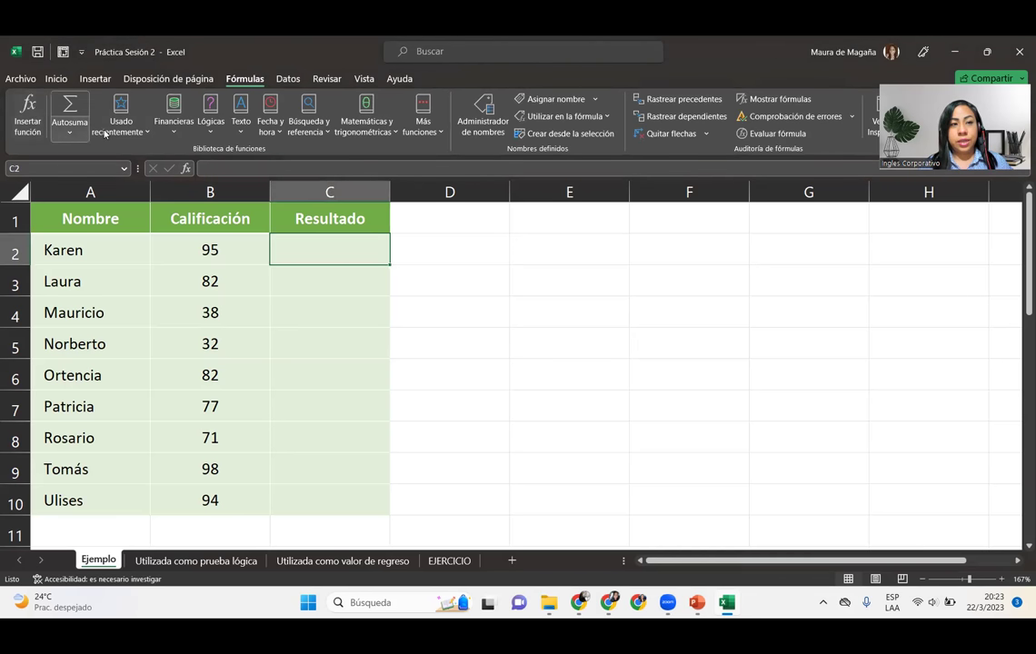
pyautogui.click(210, 132)
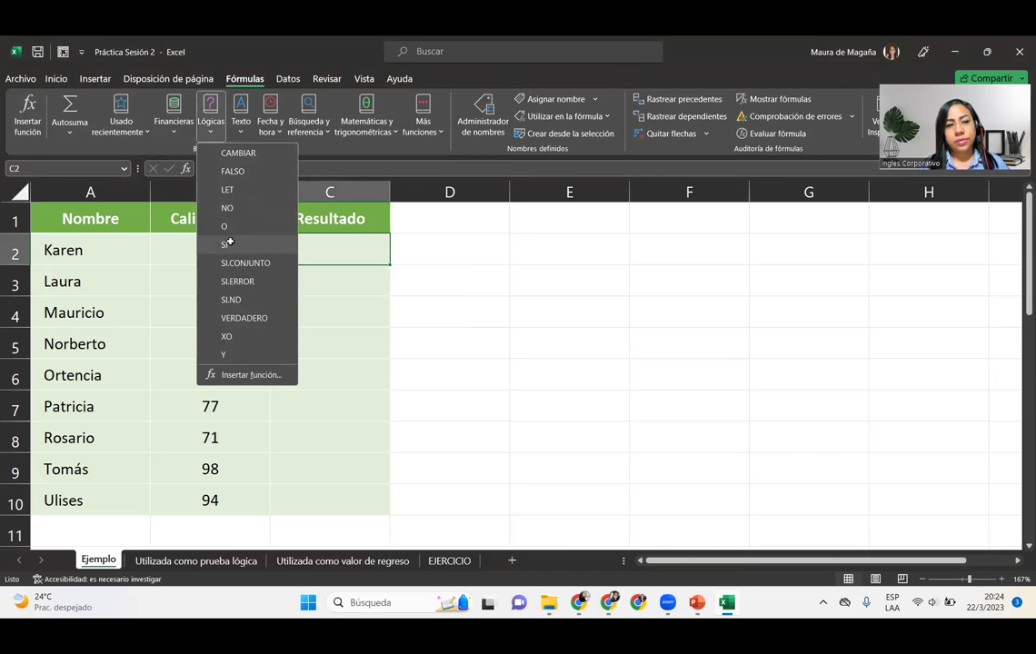
pyautogui.click(227, 243)
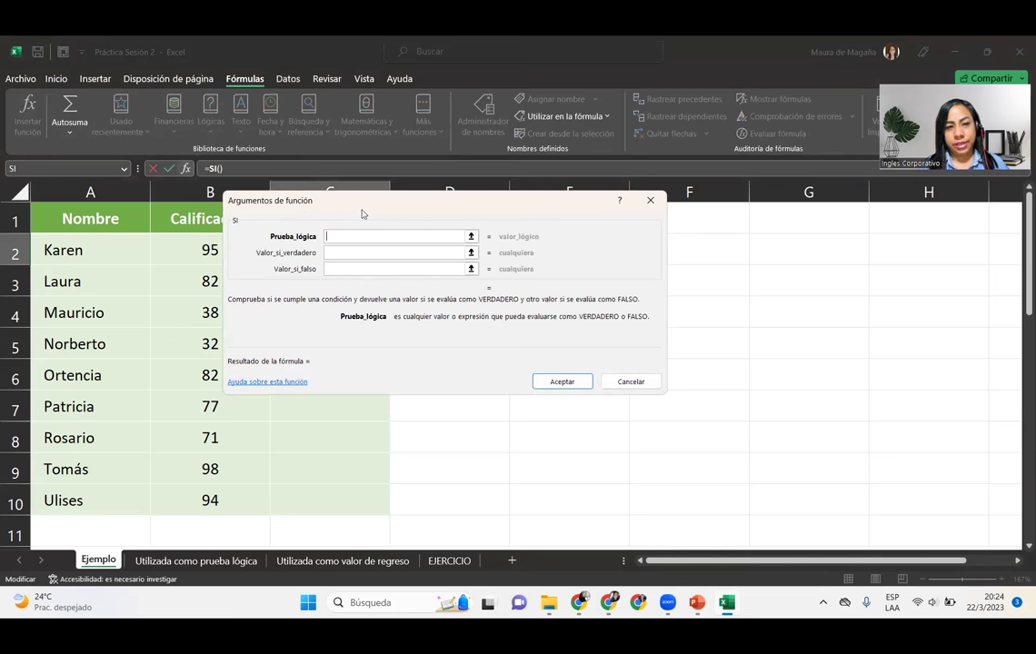
pyautogui.moveTo(361, 214); pyautogui.dragTo(510, 247)
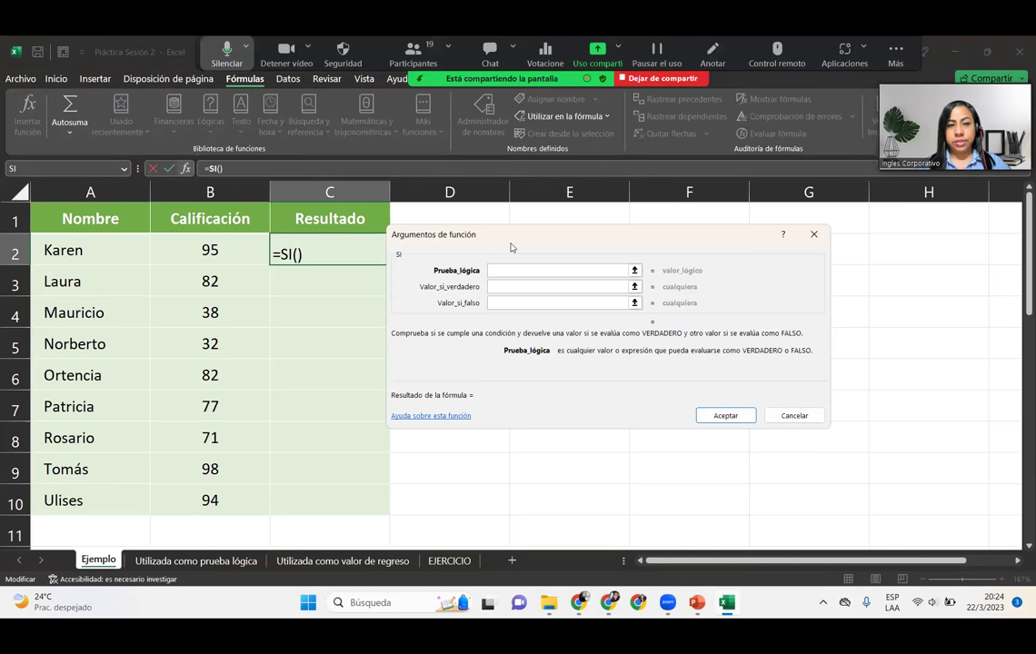
pyautogui.press('super+plus')
pyautogui.press('super+plus')
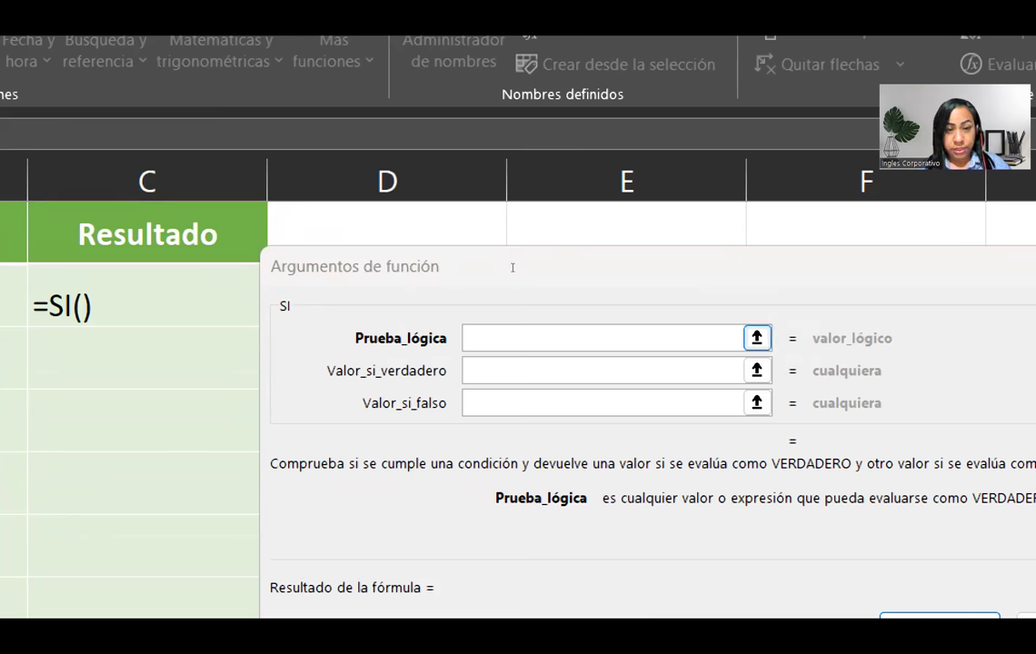
pyautogui.click(514, 265)
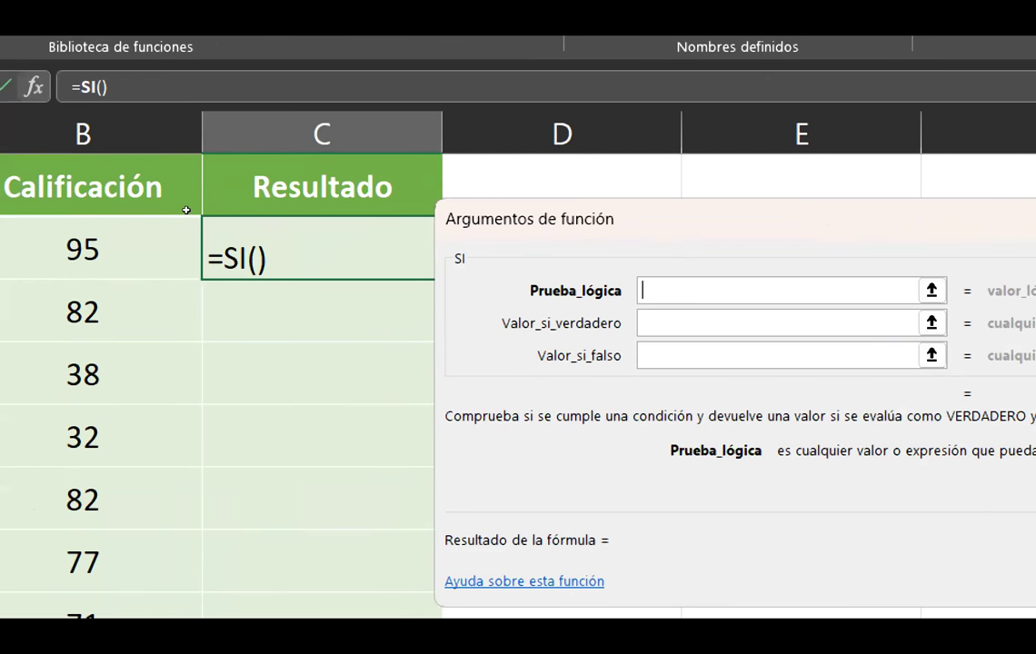
pyautogui.press('Tab')
pyautogui.hotkey('shift', 'Tab')
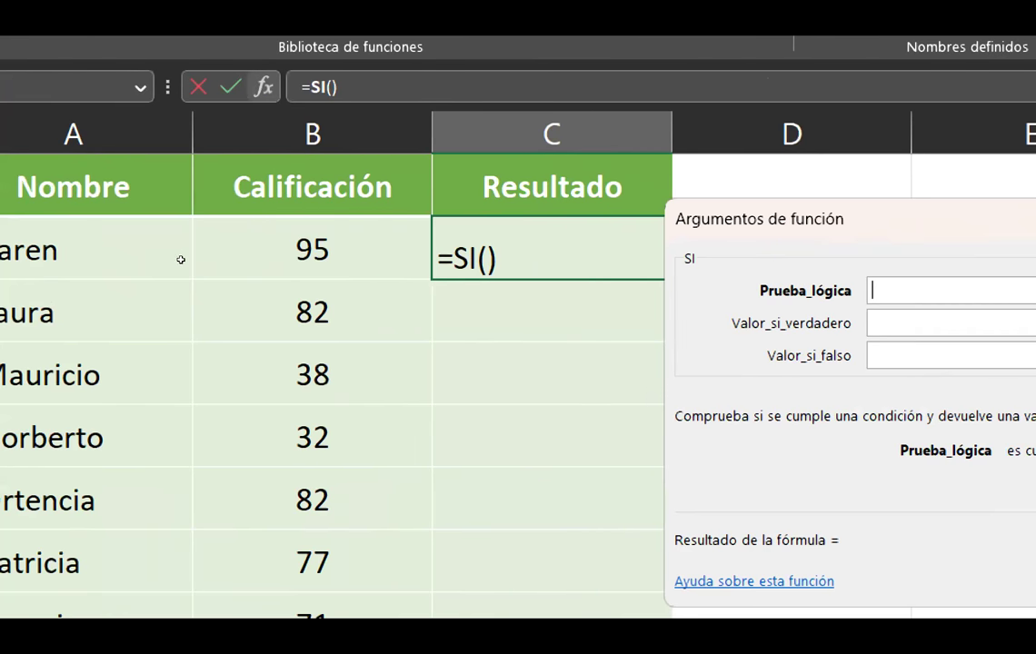
# Set the SI function's logical test to B2>=60, following the pass rule written below the table
pyautogui.click(230, 239)
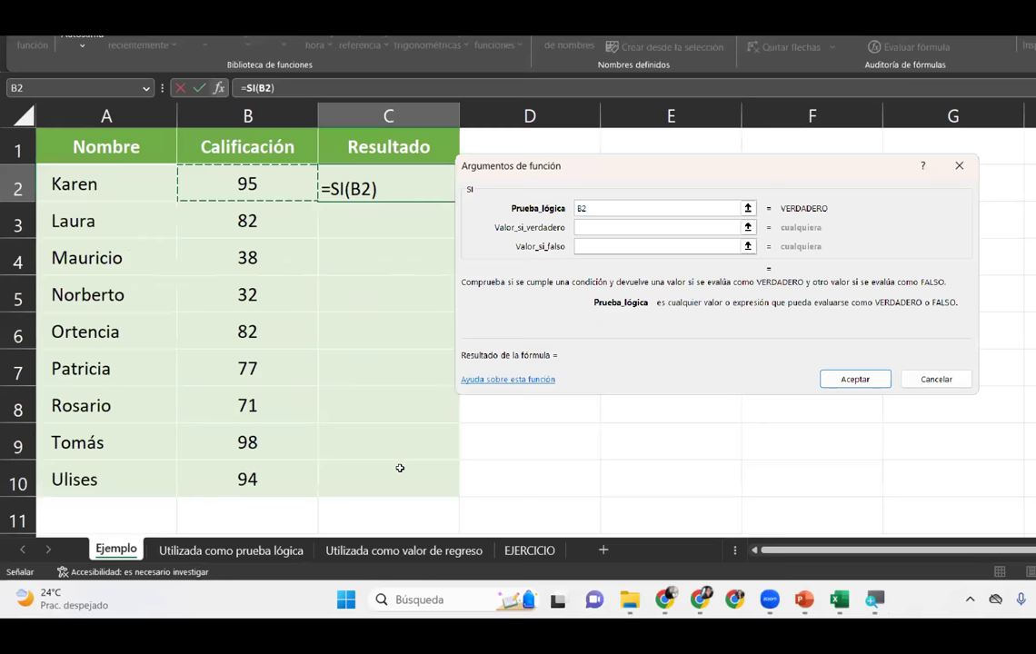
pyautogui.click(1021, 300)
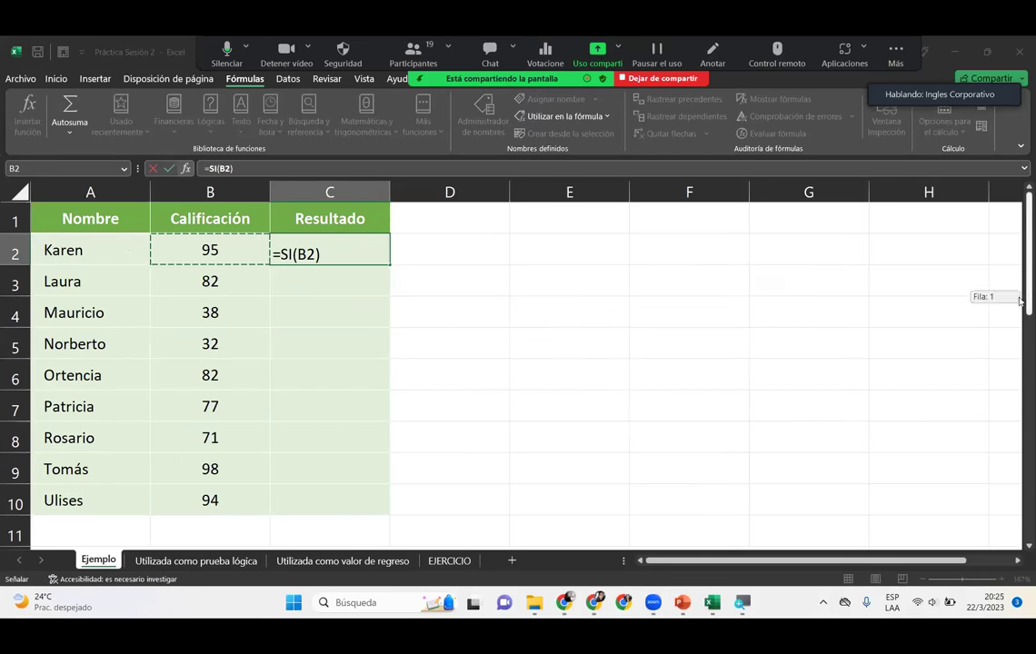
pyautogui.click(1021, 547)
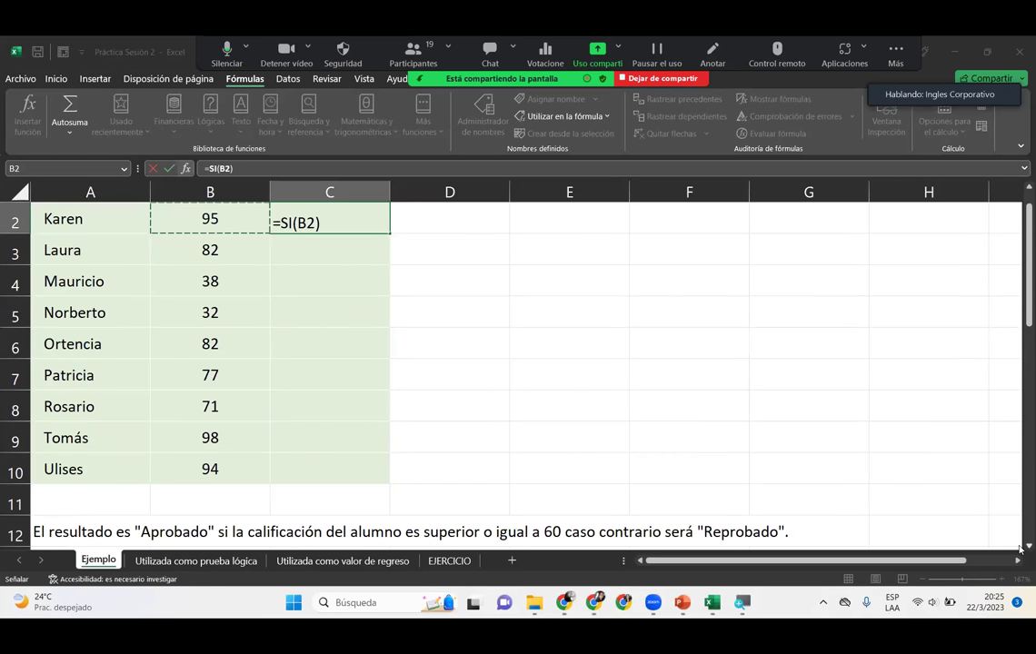
pyautogui.moveTo(1019, 289); pyautogui.dragTo(1019, 247)
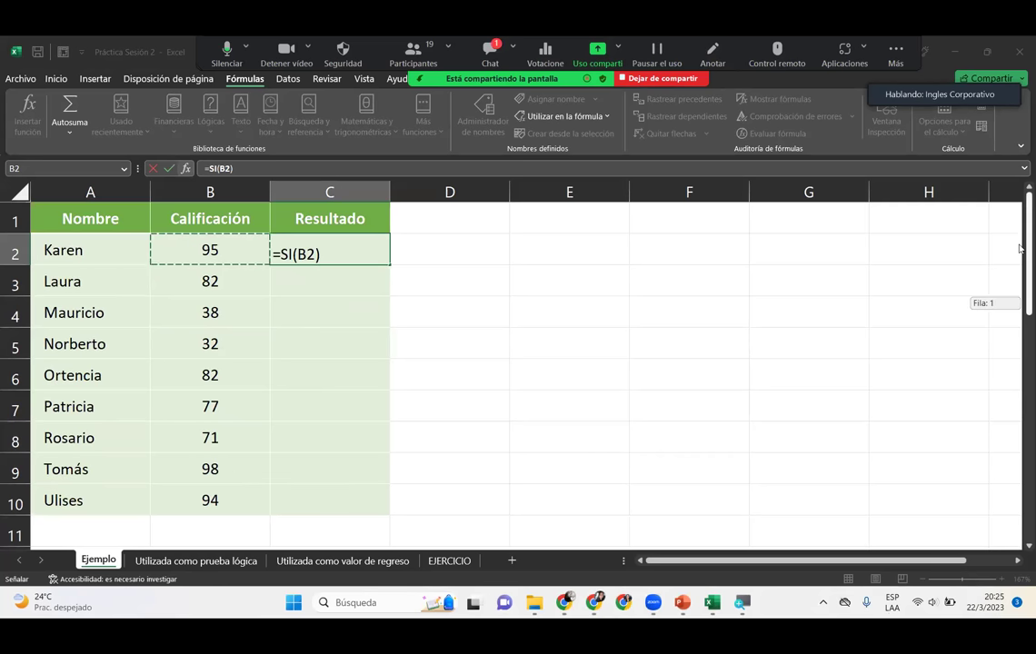
pyautogui.hotkey('shift', 'F3')
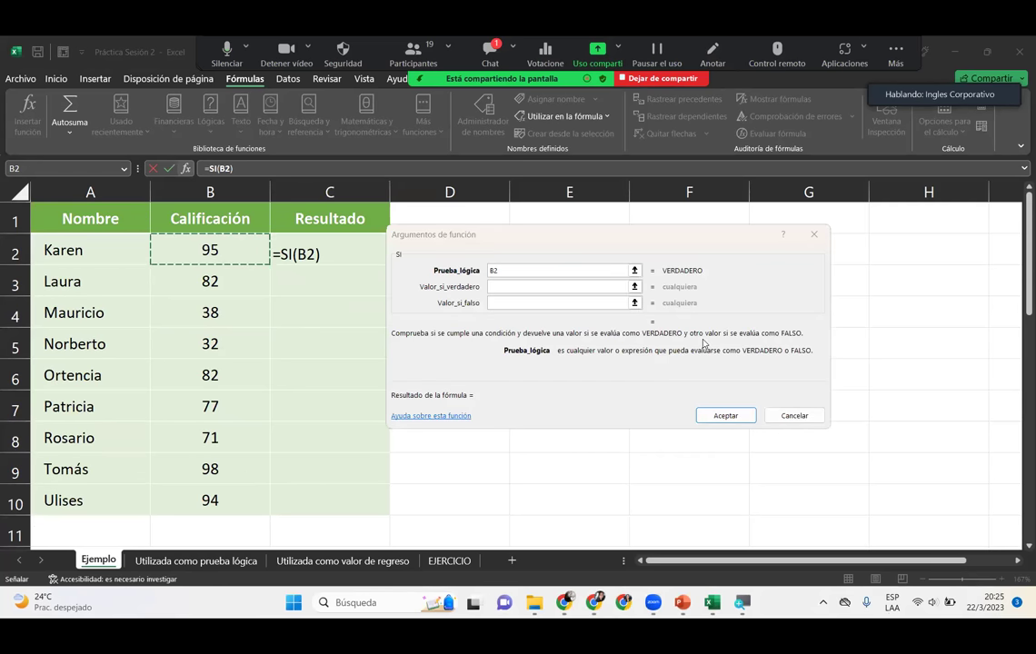
pyautogui.click(519, 269)
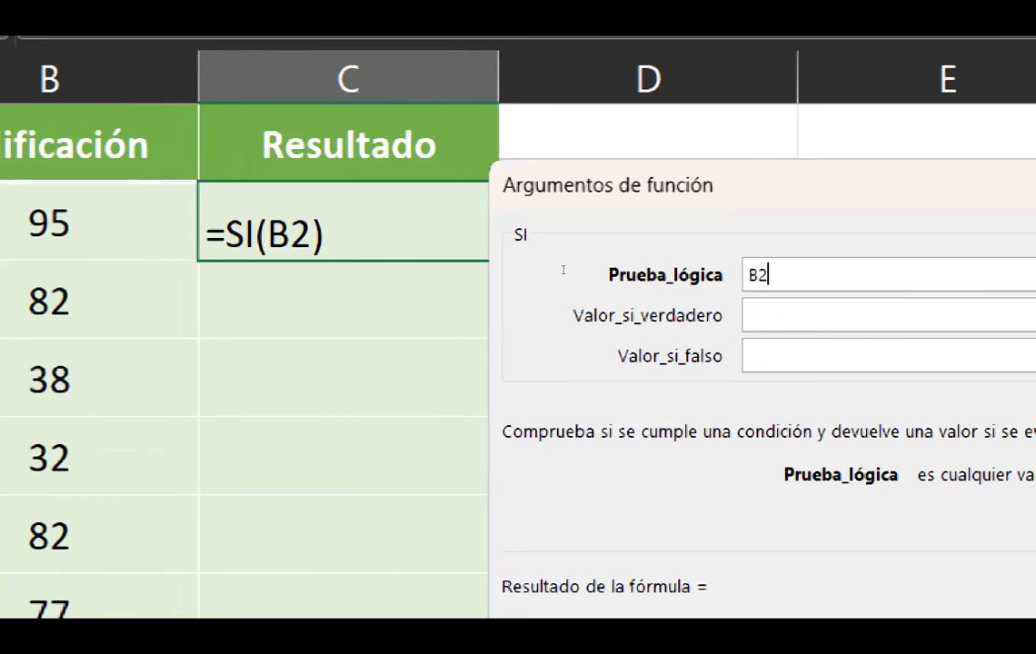
pyautogui.write('>')
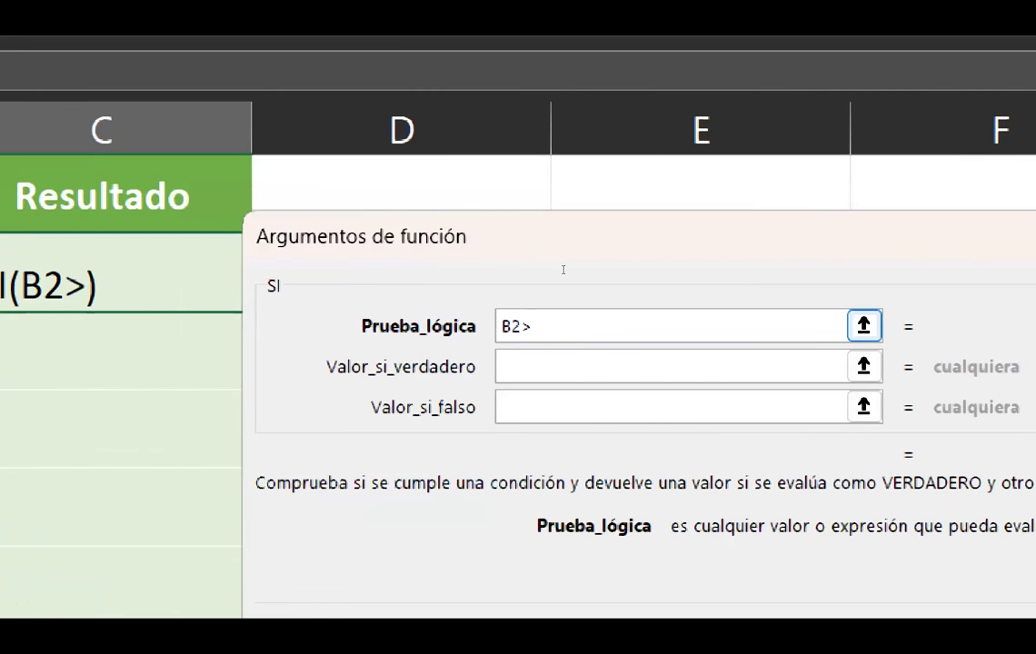
pyautogui.write('=')
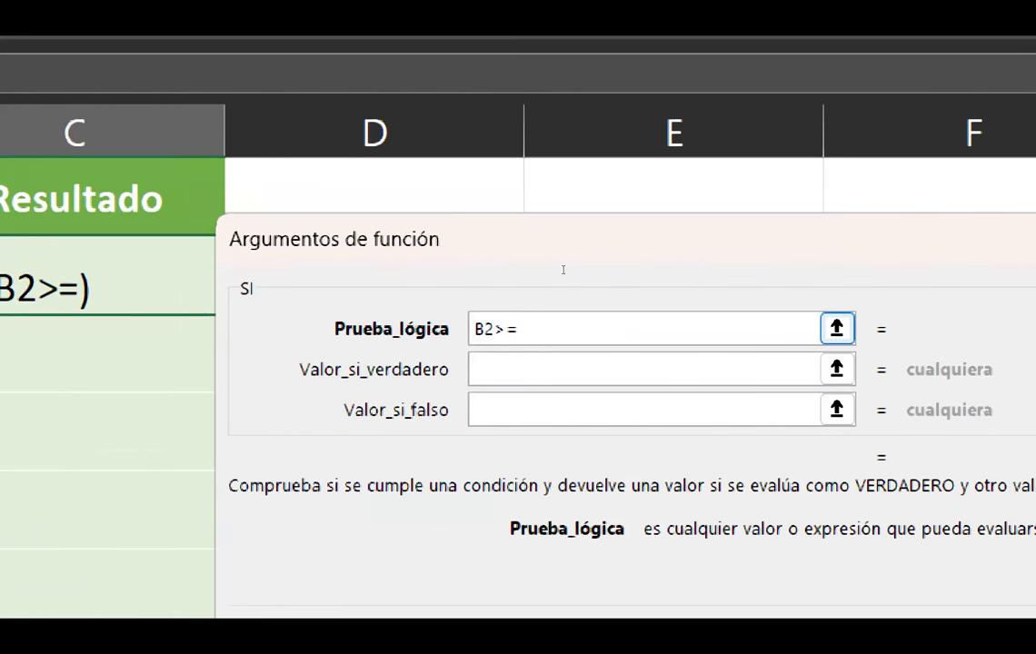
pyautogui.write('60')
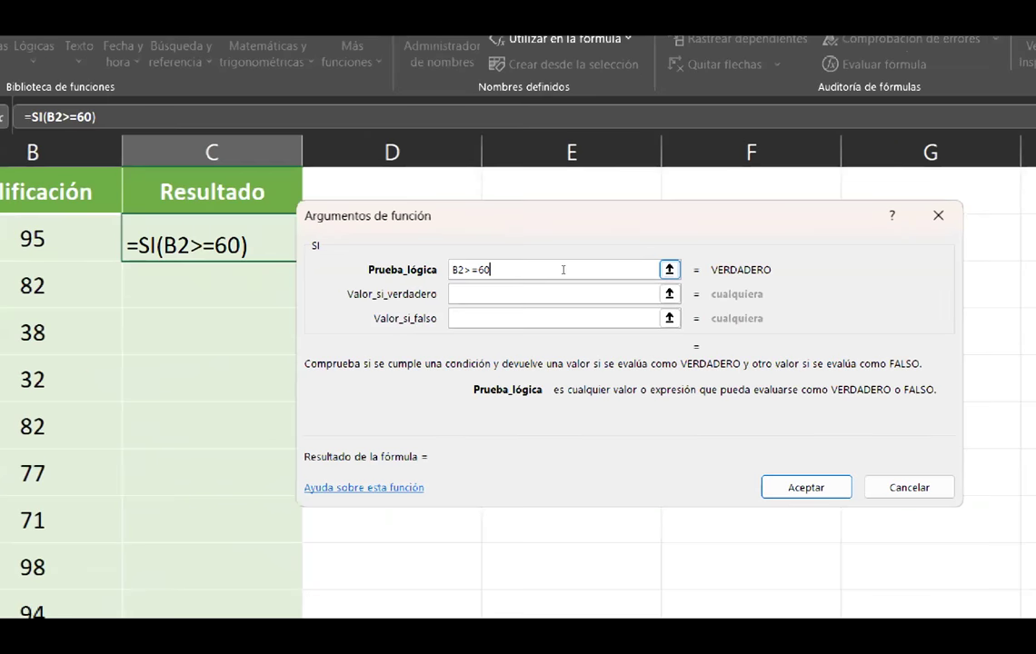
# Set the SI function's value if true to "Aprobado" and its value if false to "Reprobado"
pyautogui.click(555, 283)
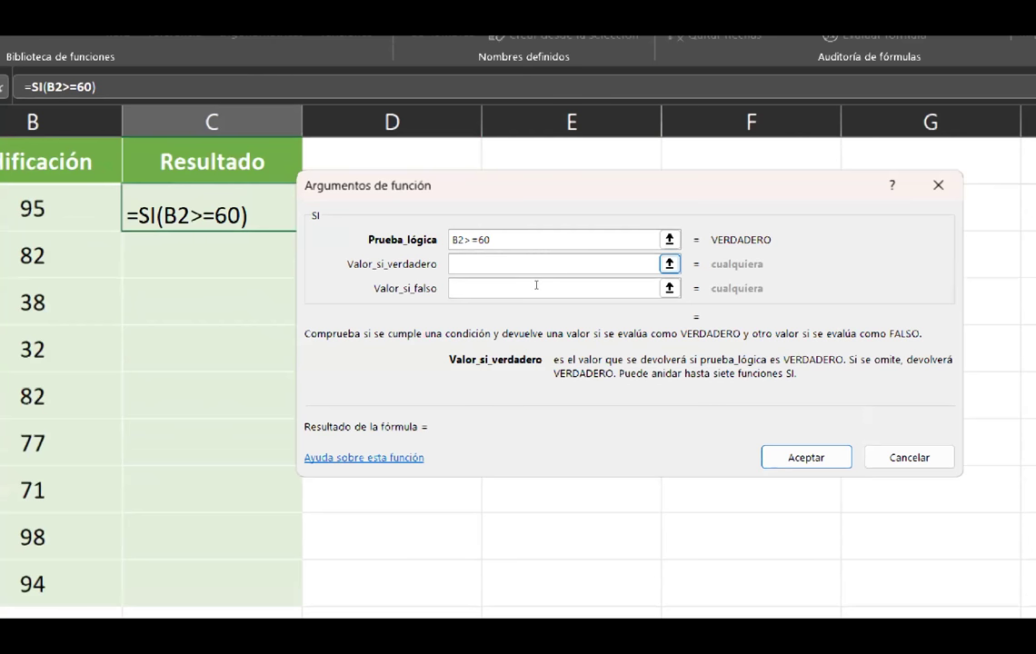
pyautogui.write('"Apro')
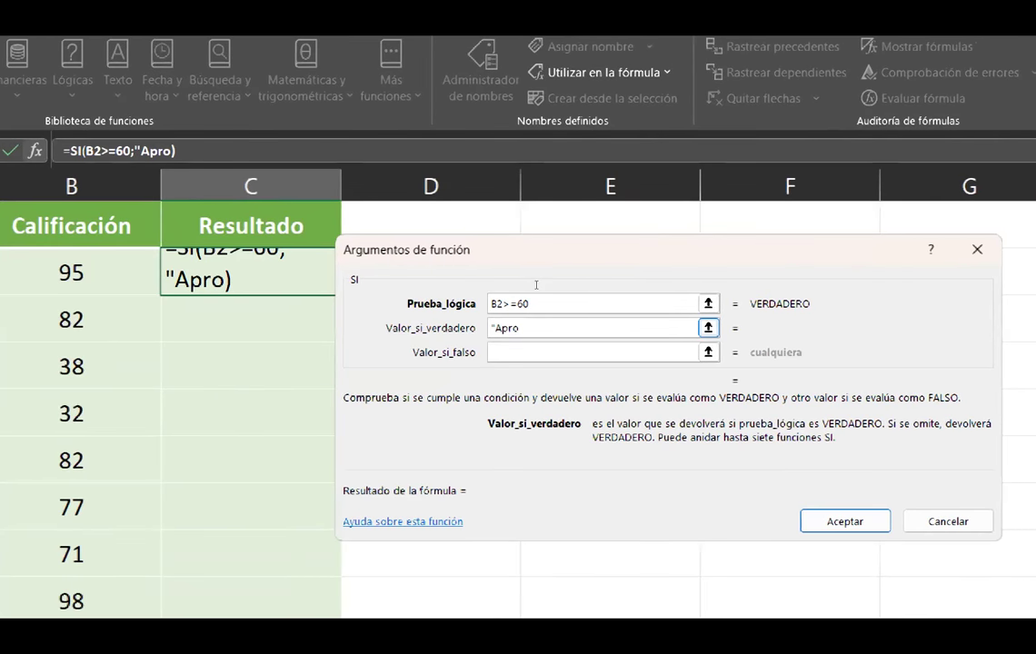
pyautogui.write('bado')
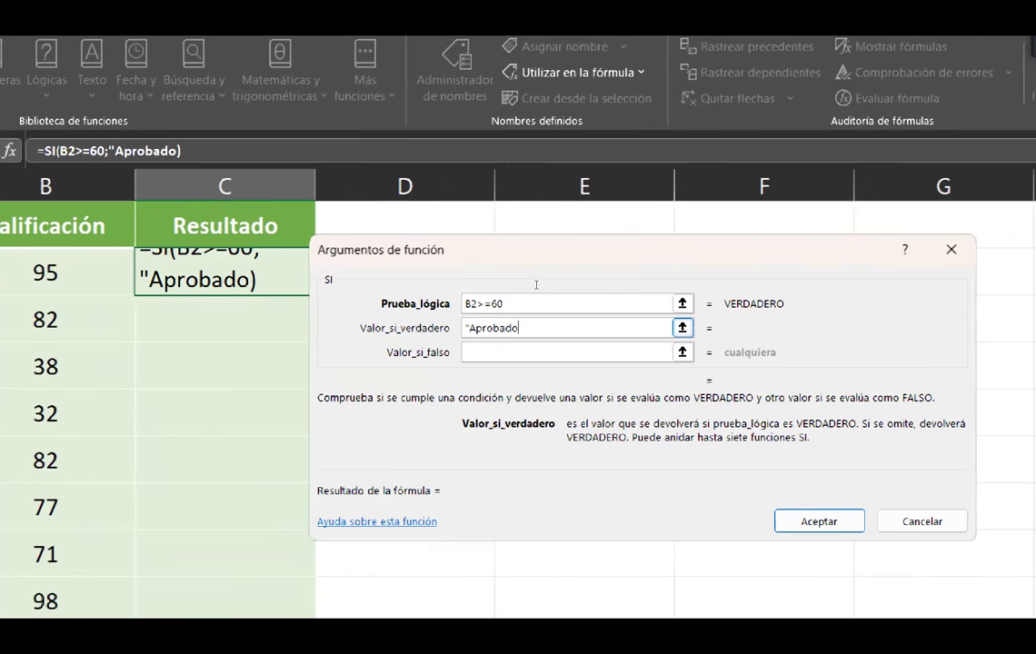
pyautogui.write('"')
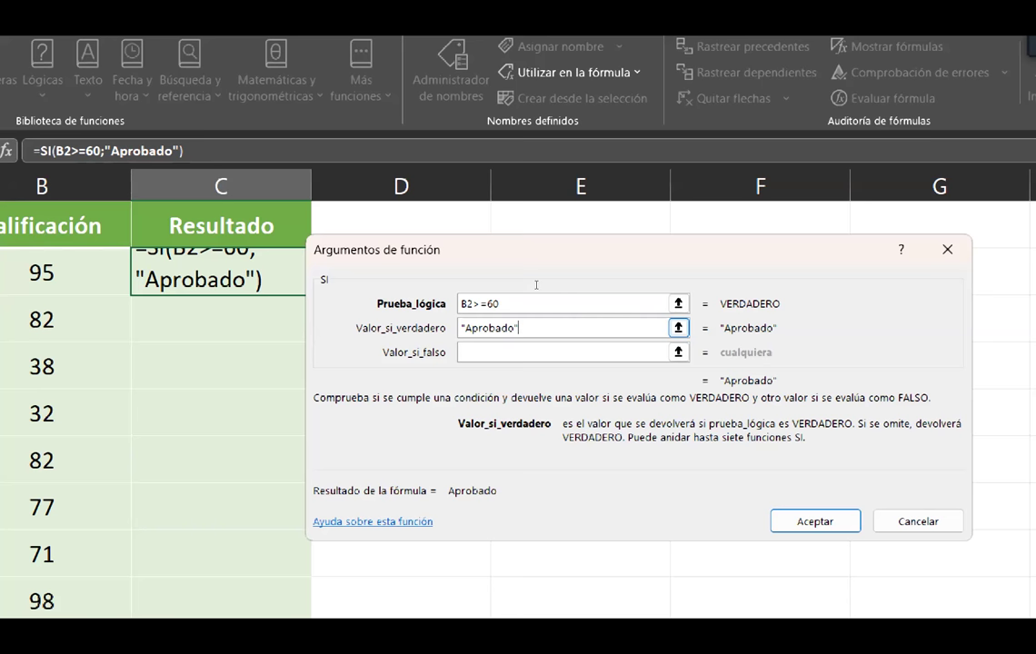
pyautogui.press('Tab')
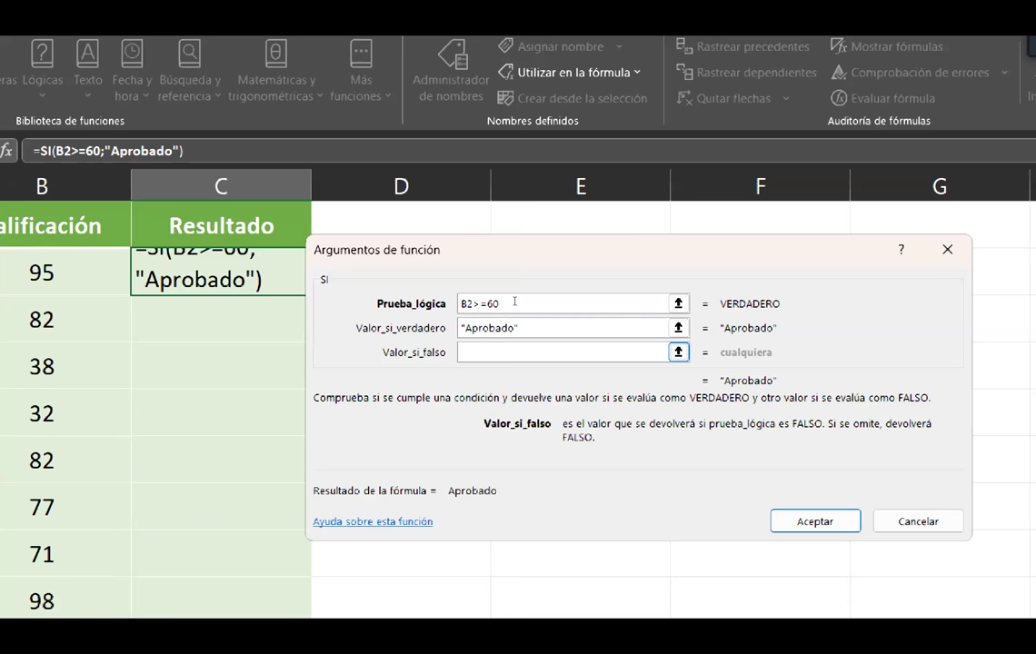
pyautogui.write('"Re')
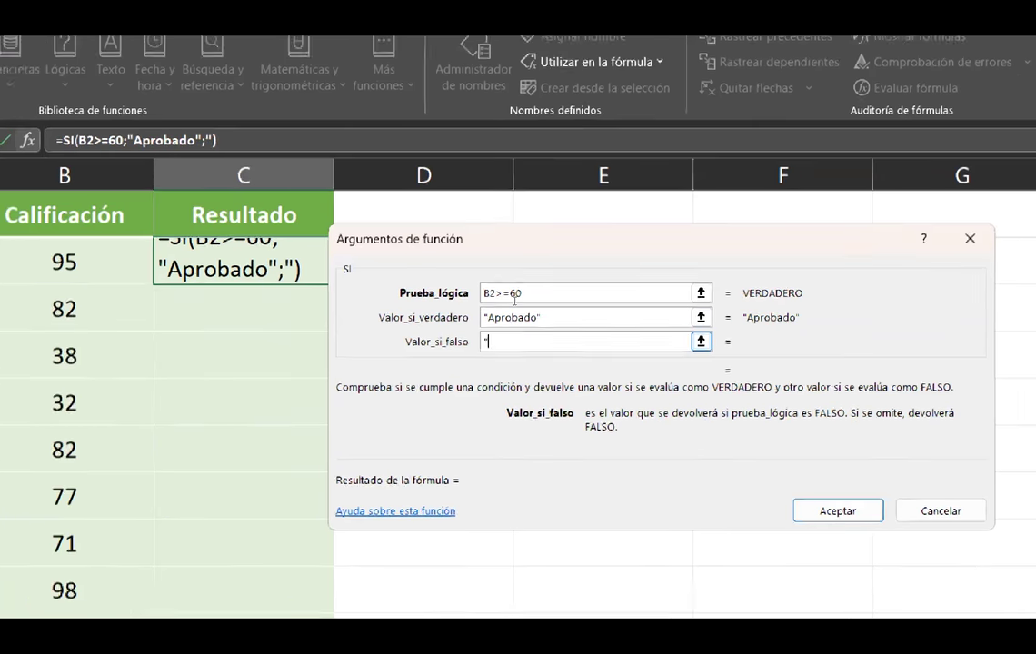
pyautogui.write('probado"')
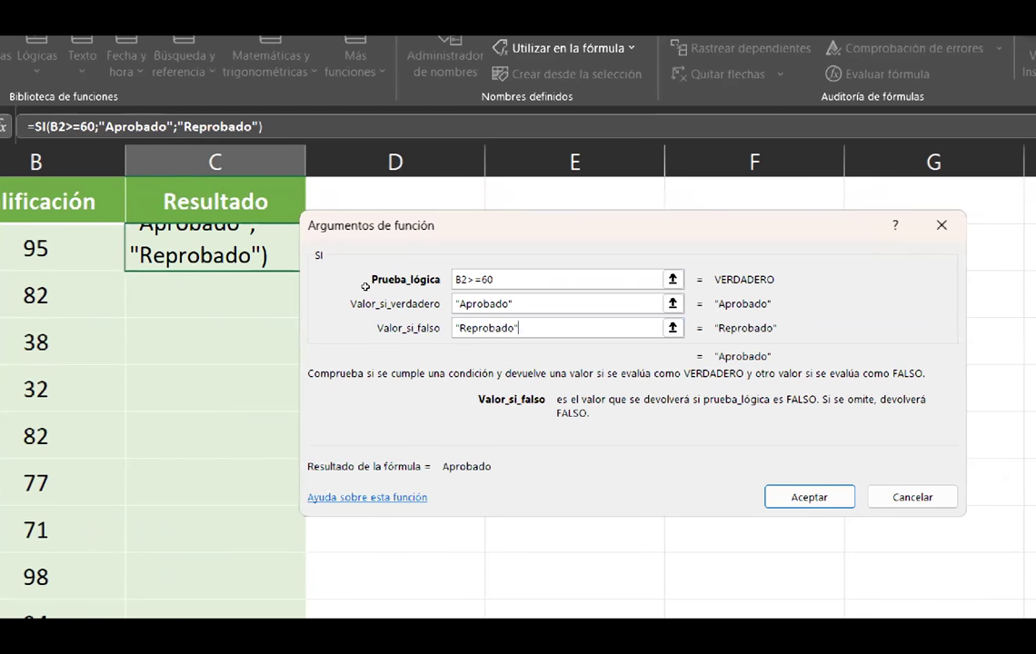
# Review the logical test and both result arguments, and accept the SI function in cell C2
pyautogui.click(573, 307)
pyautogui.click(555, 273)
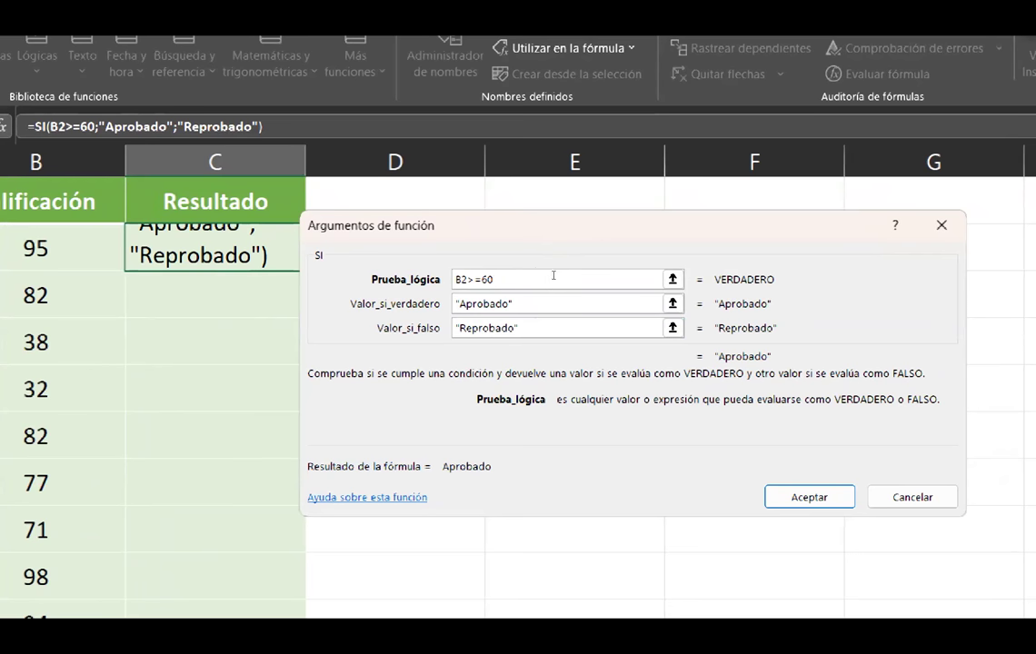
pyautogui.moveTo(649, 272); pyautogui.dragTo(659, 276)
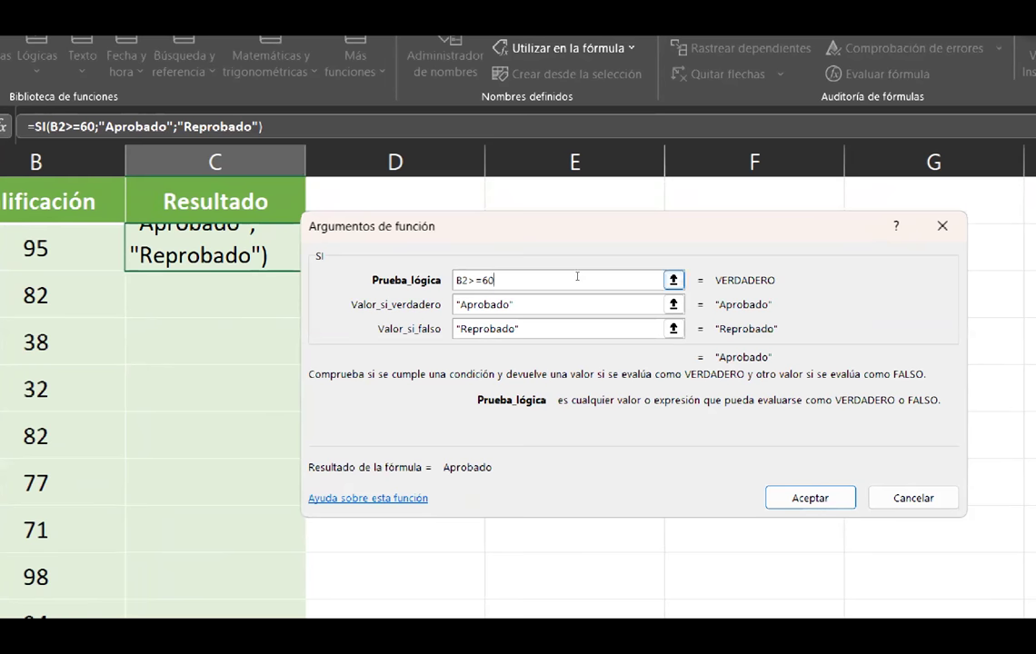
pyautogui.press('Tab')
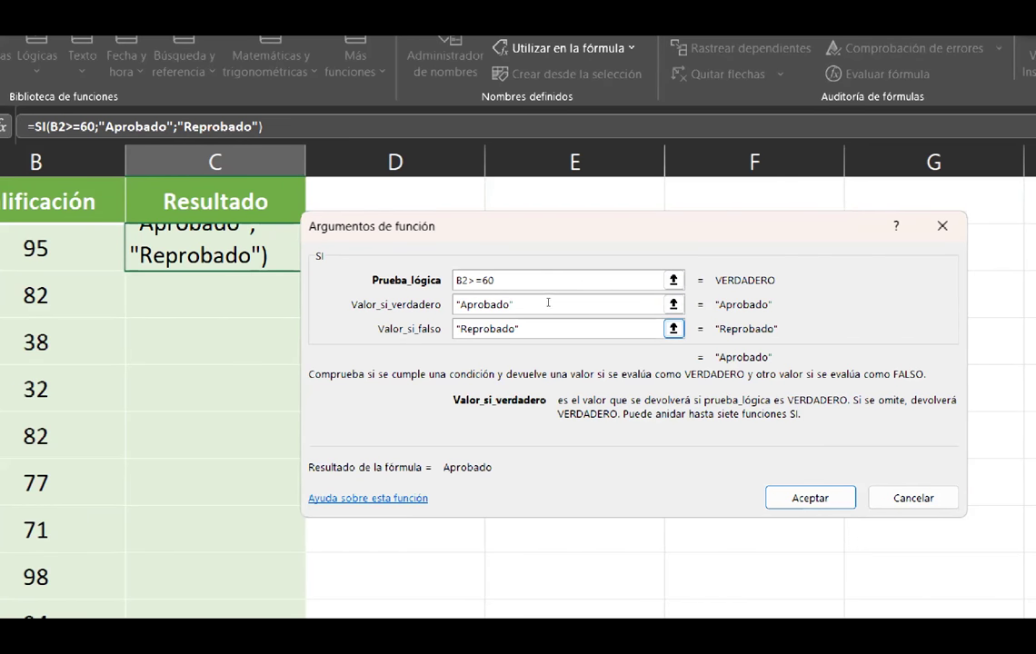
pyautogui.press('Tab')
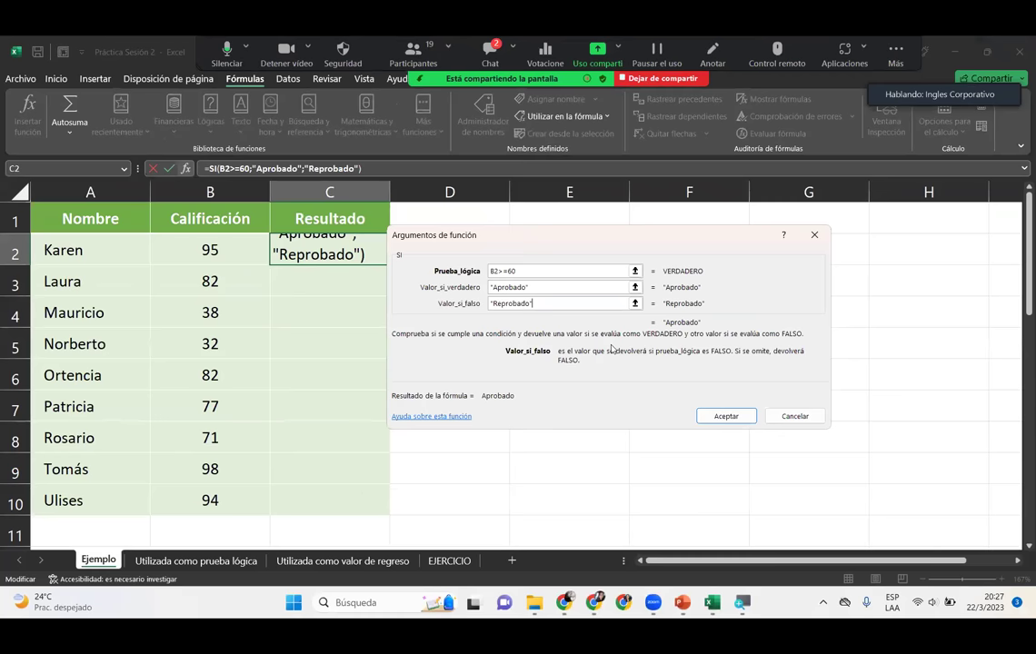
pyautogui.click(719, 417)
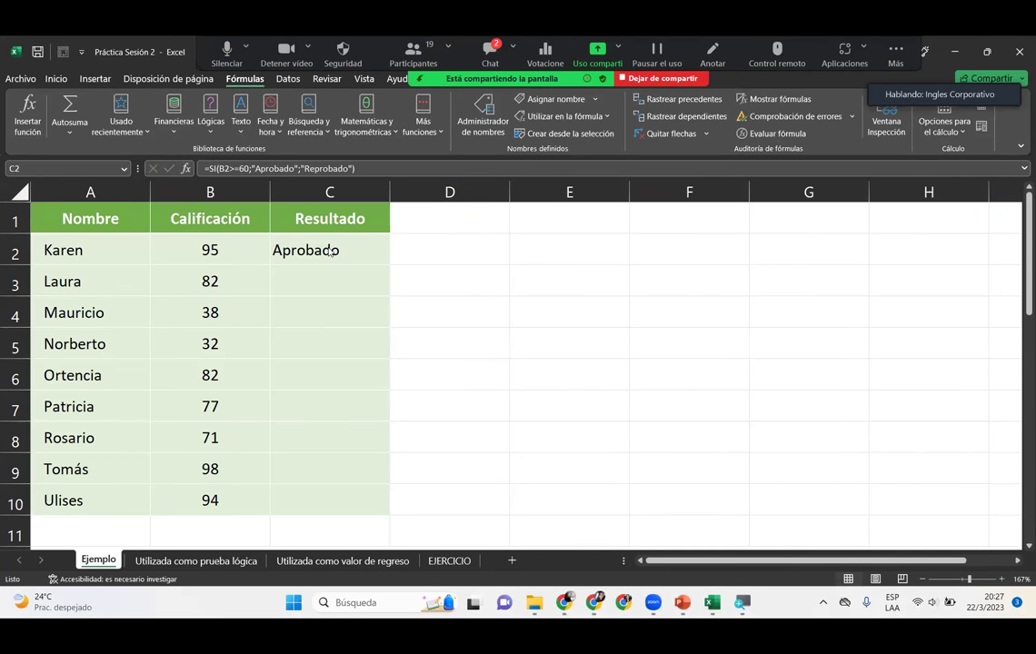
# Review the logical test, value if true and value if false of the SI formula in cell C2
pyautogui.doubleClick(331, 252)
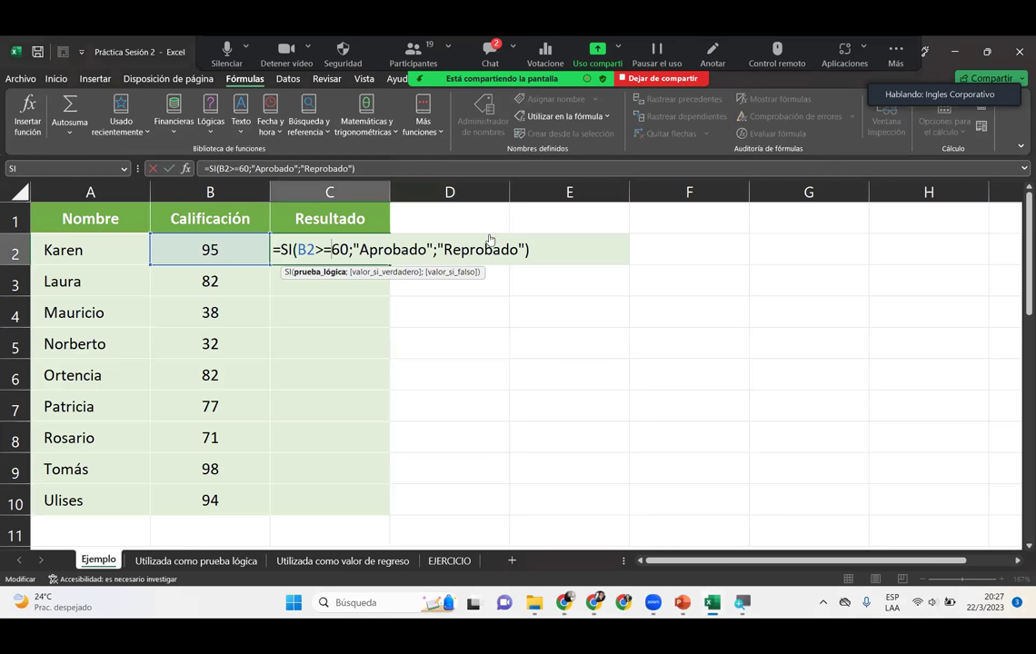
pyautogui.hotkey('alt', 'h')
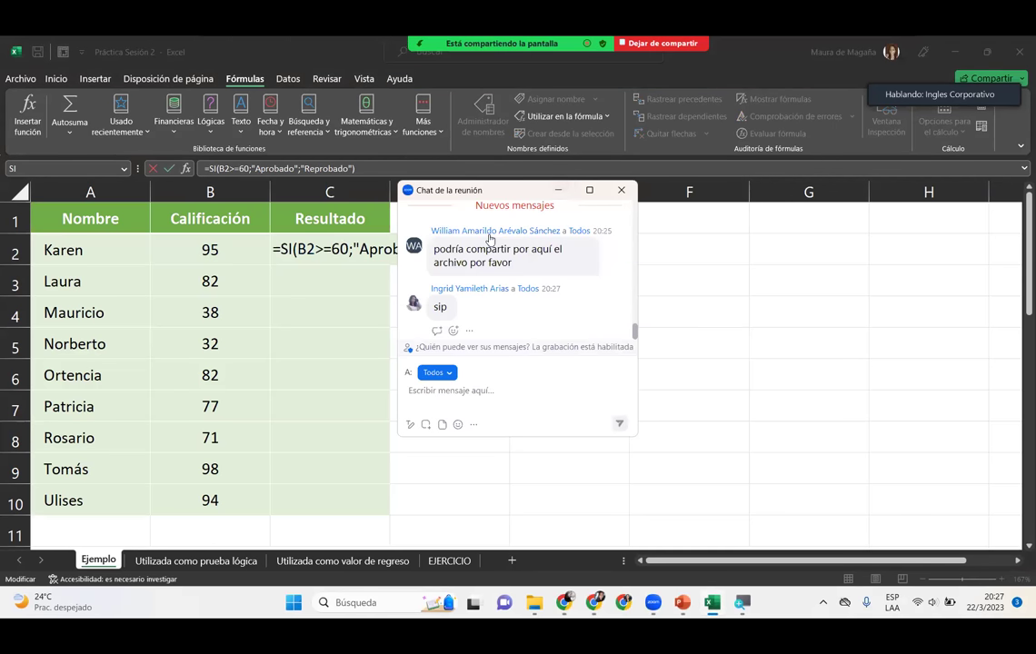
pyautogui.hotkey('alt', 'h')
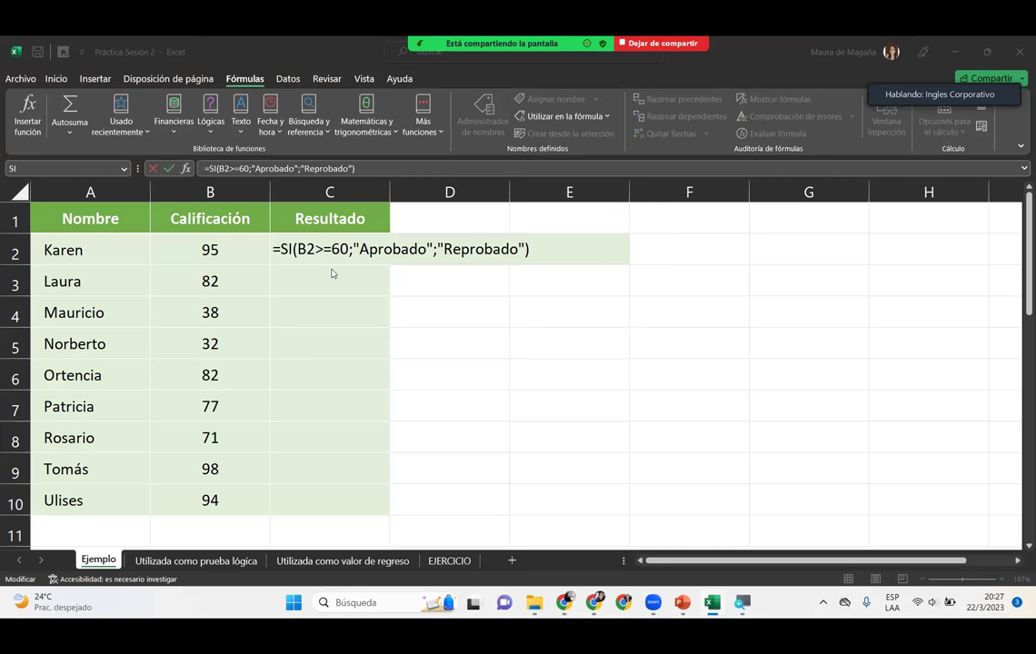
pyautogui.click(514, 250)
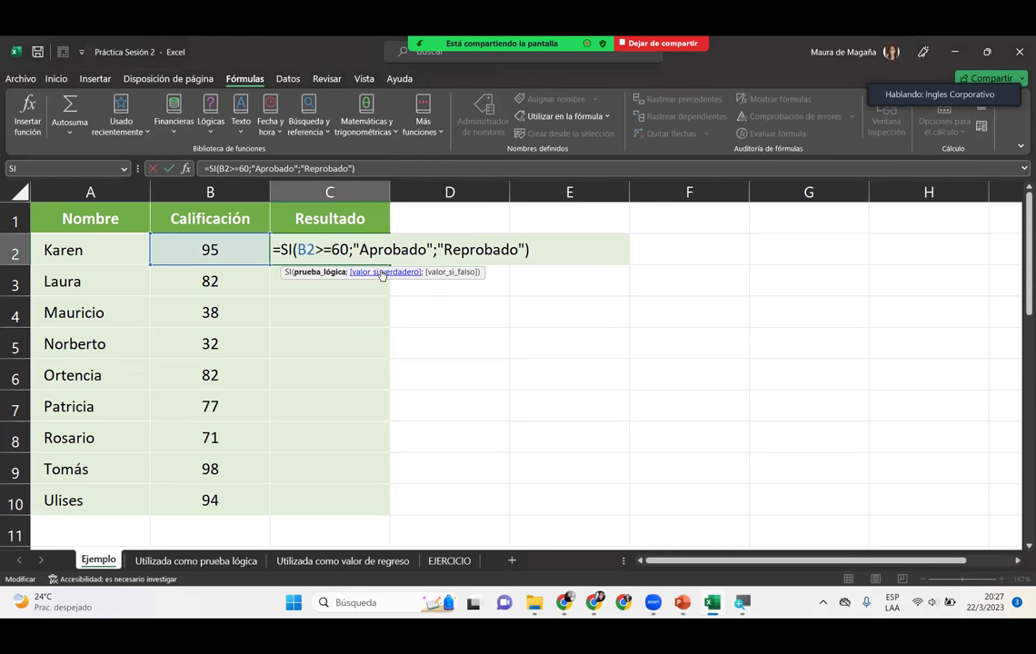
pyautogui.click(326, 273)
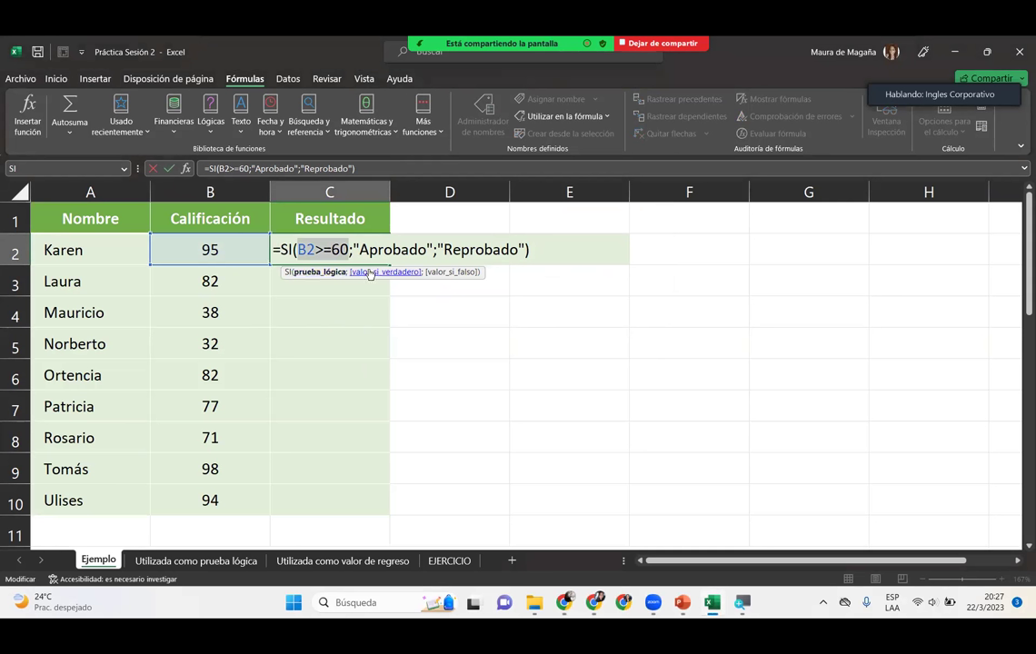
pyautogui.click(371, 273)
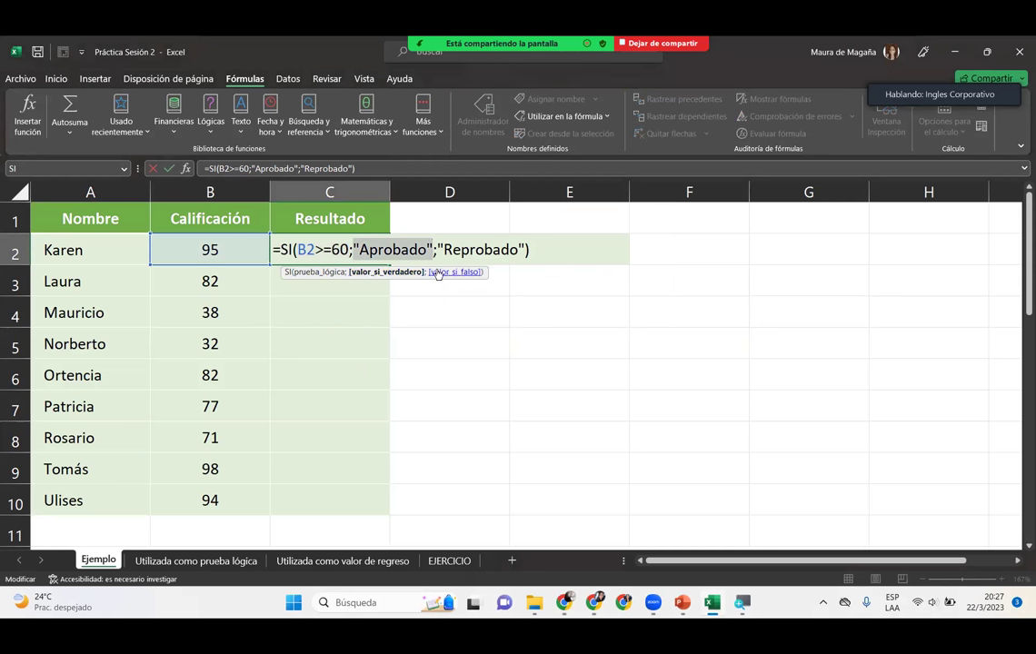
pyautogui.click(437, 273)
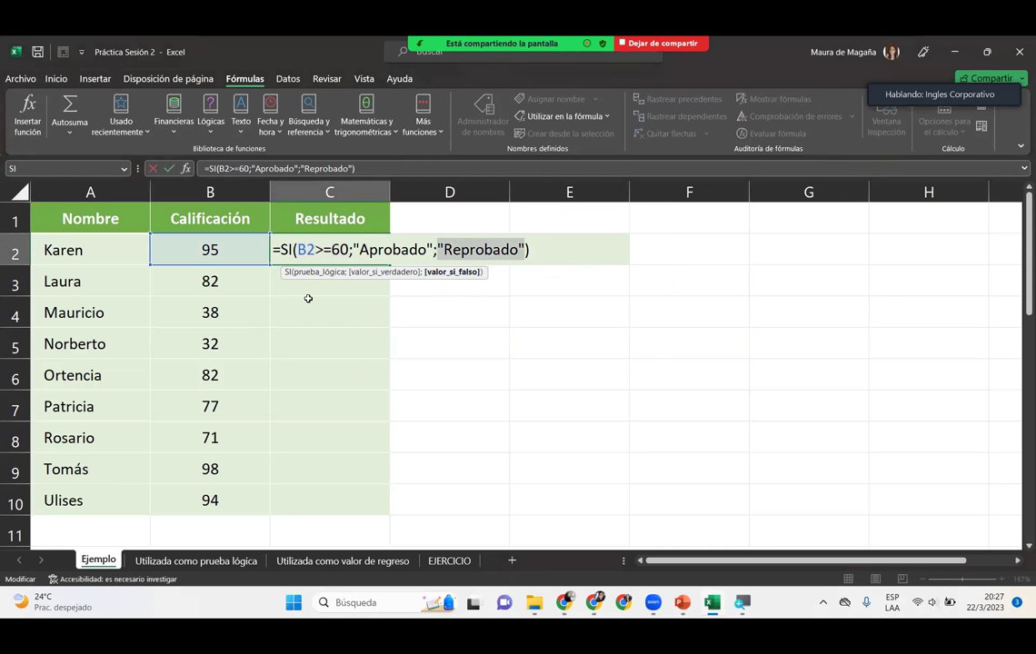
pyautogui.press('Return')
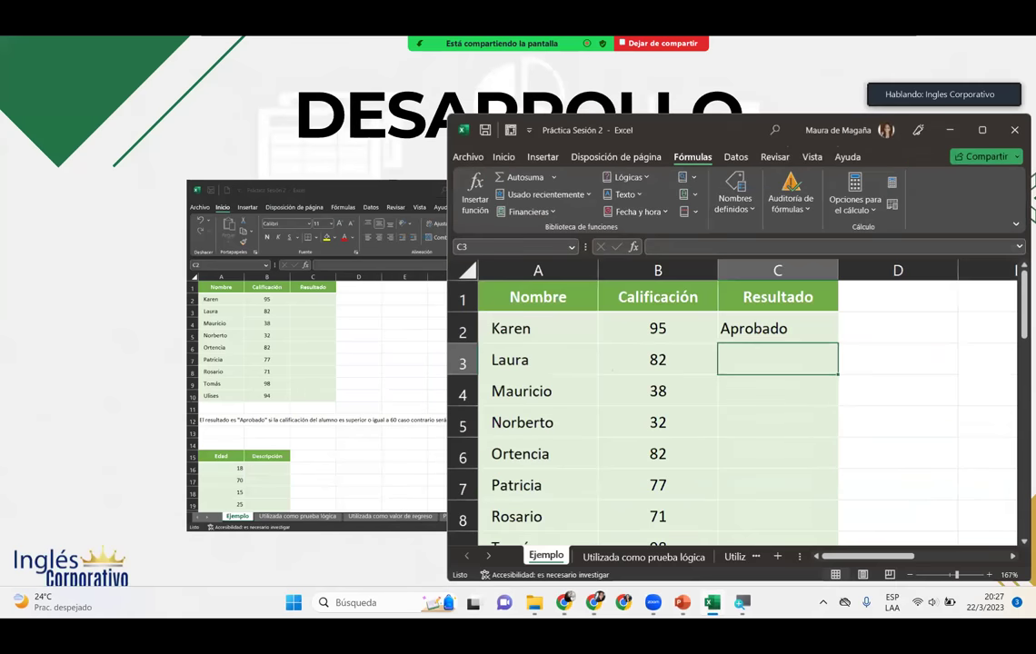
# Close the Práctica Sesión 2 workbook with its changes saved, and switch the slide show to the SINTAXIS FUNCIÓN SI slide
pyautogui.hotkey('alt', 'F4')
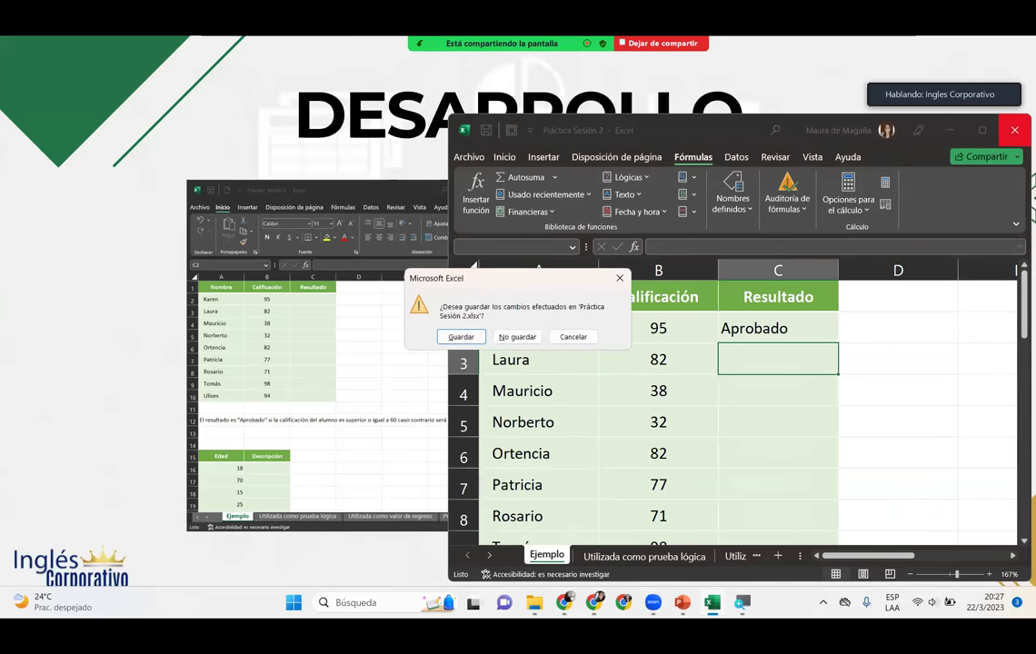
pyautogui.click(462, 337)
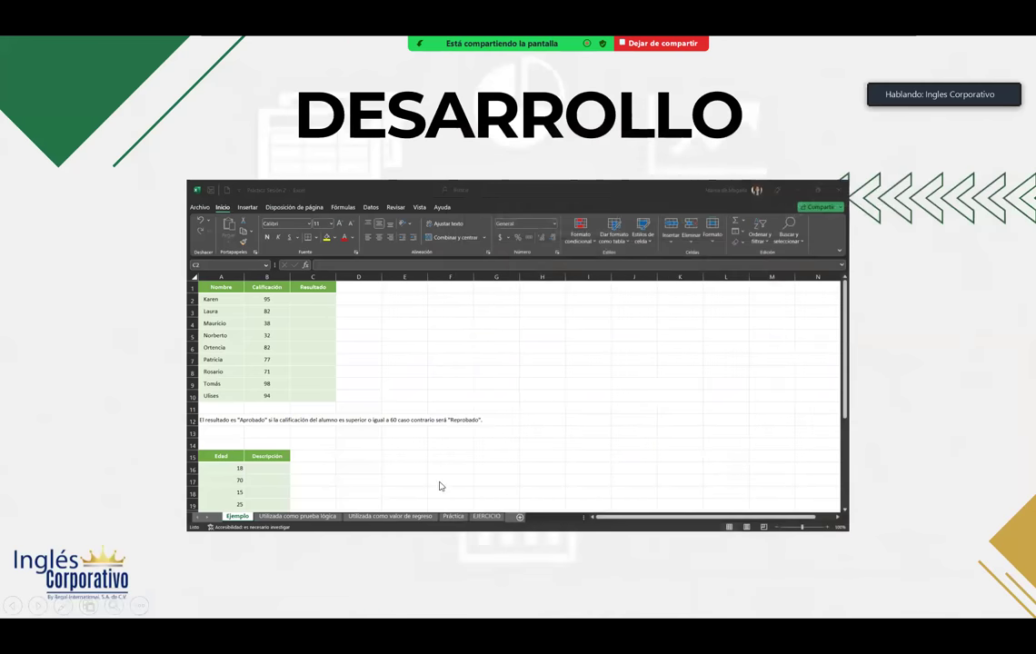
pyautogui.click(465, 570)
pyautogui.click(447, 555)
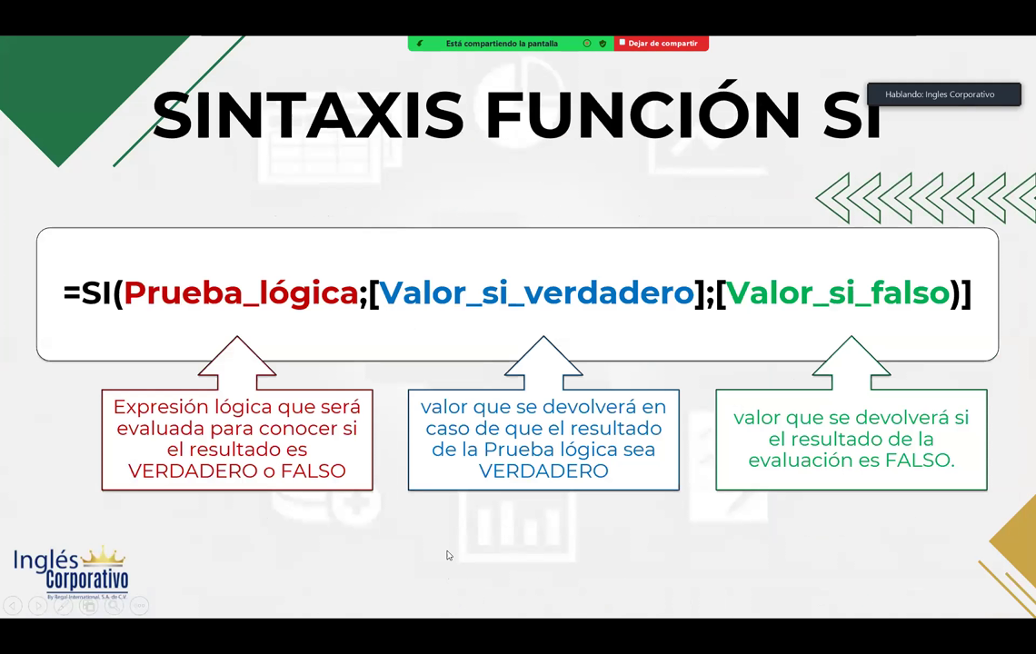
# Share the Práctica Sesión 2 workbook from the Archivos para la sesión folder with everyone in the Zoom meeting chat
pyautogui.press('super')
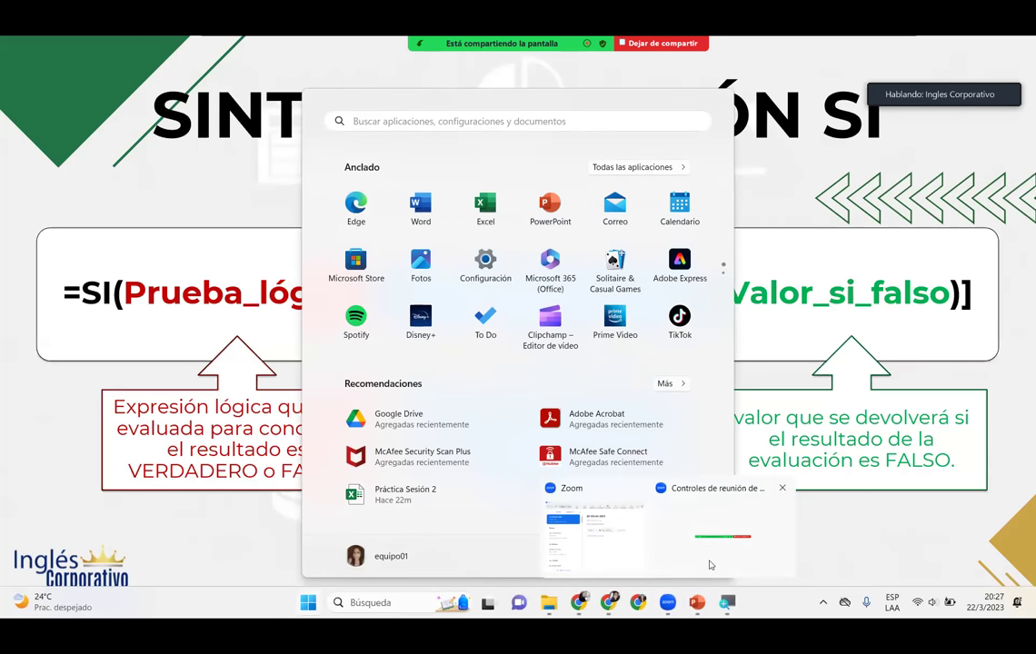
pyautogui.click(709, 560)
pyautogui.press('super')
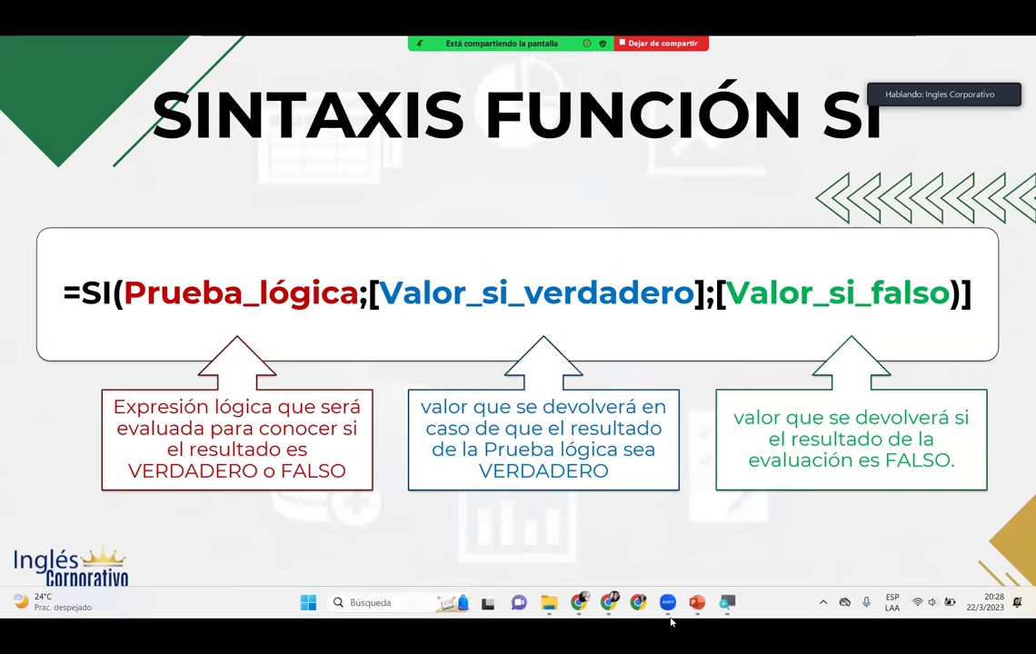
pyautogui.moveTo(634, 562)
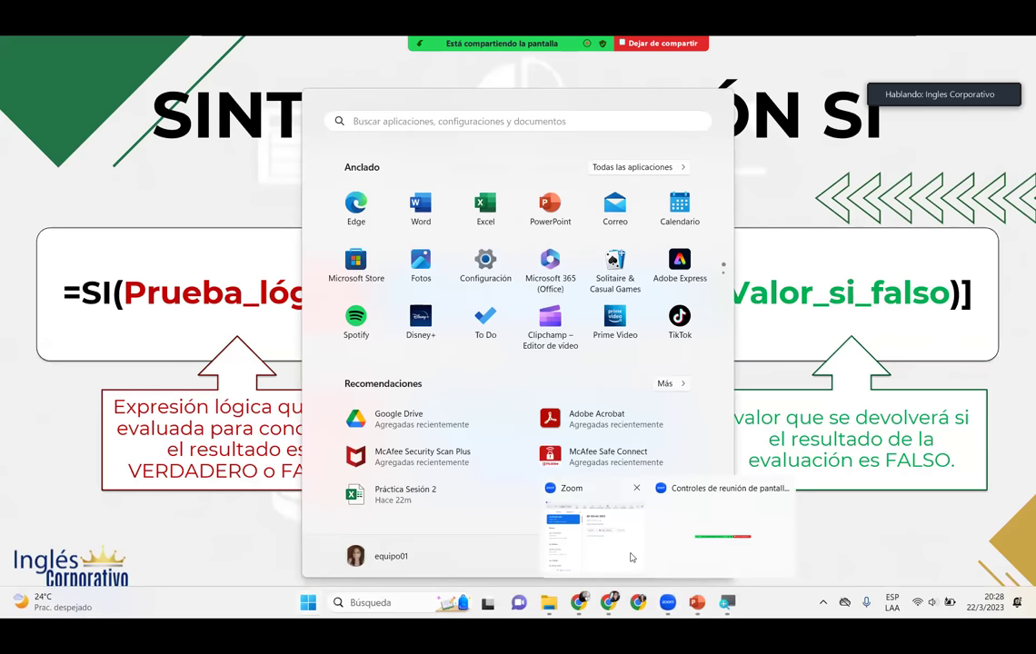
pyautogui.click(633, 69)
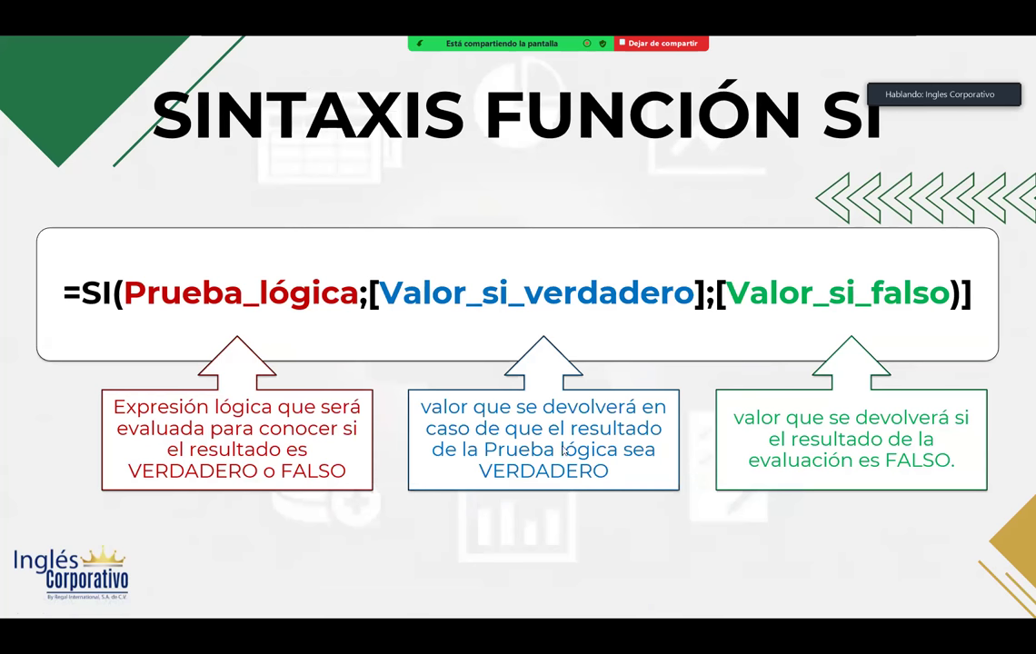
pyautogui.press('super')
pyautogui.hotkey('alt', 'Tab')
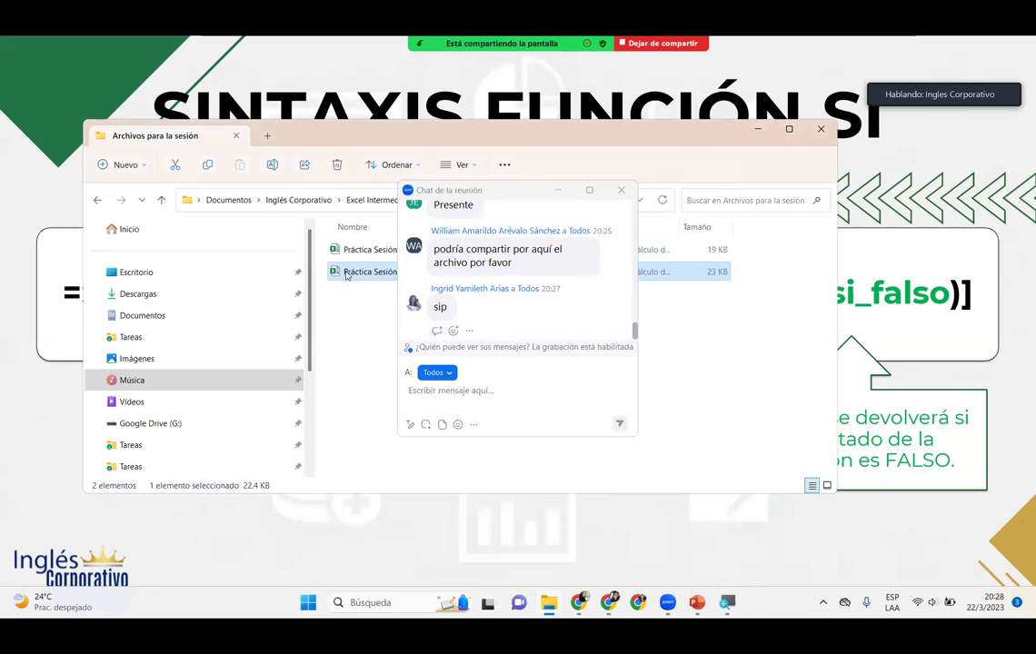
pyautogui.moveTo(354, 277); pyautogui.dragTo(491, 386)
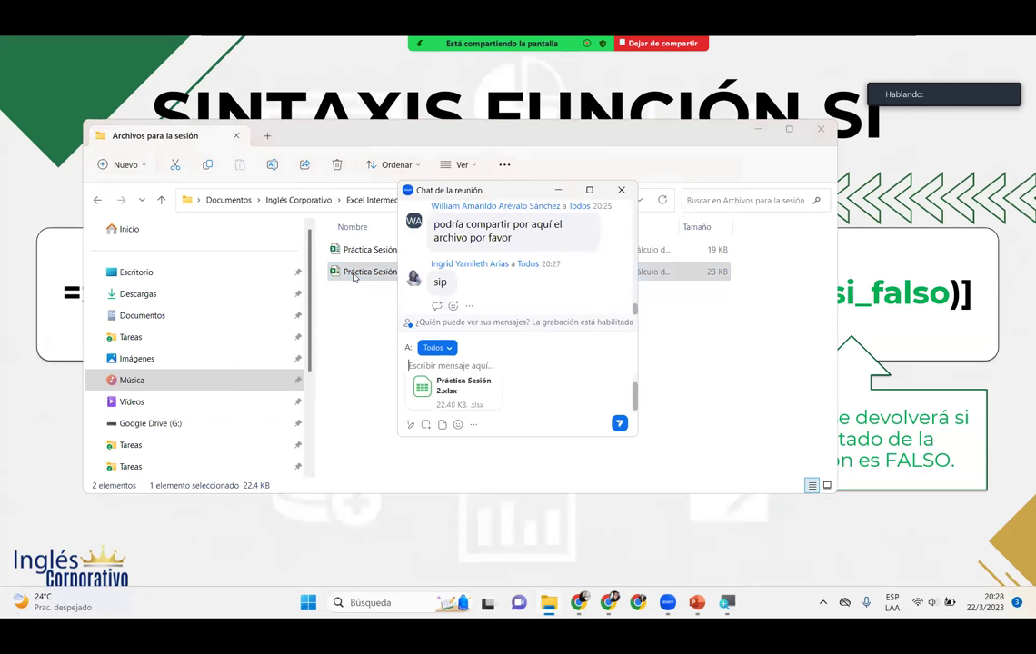
pyautogui.press('Return')
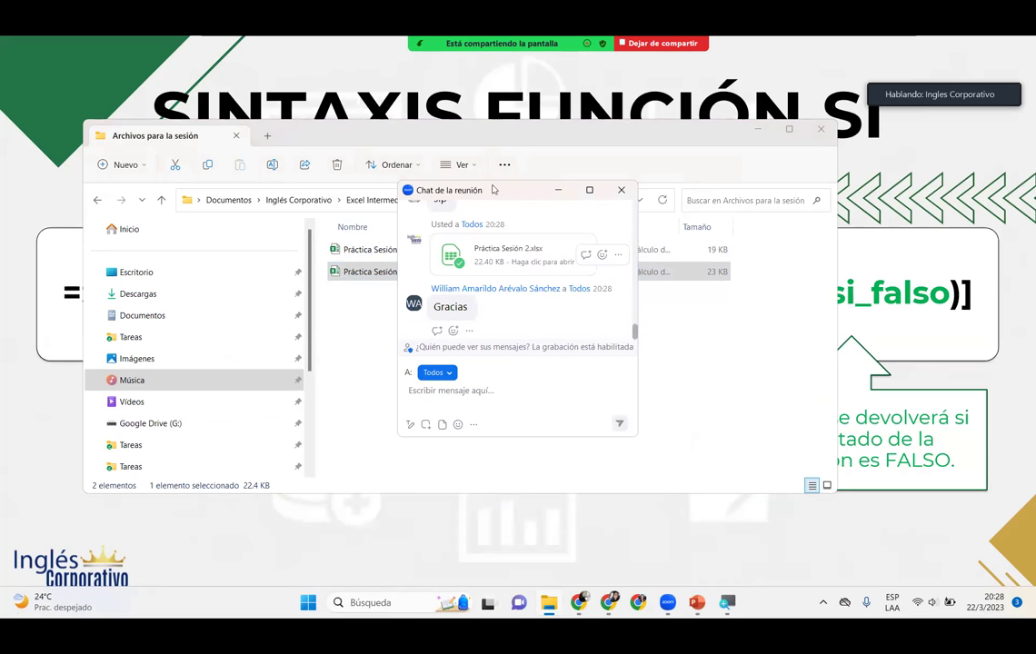
# Reopen the Práctica Sesión 2 workbook in Excel and minimize the folder window
pyautogui.click(398, 278)
pyautogui.doubleClick(398, 278)
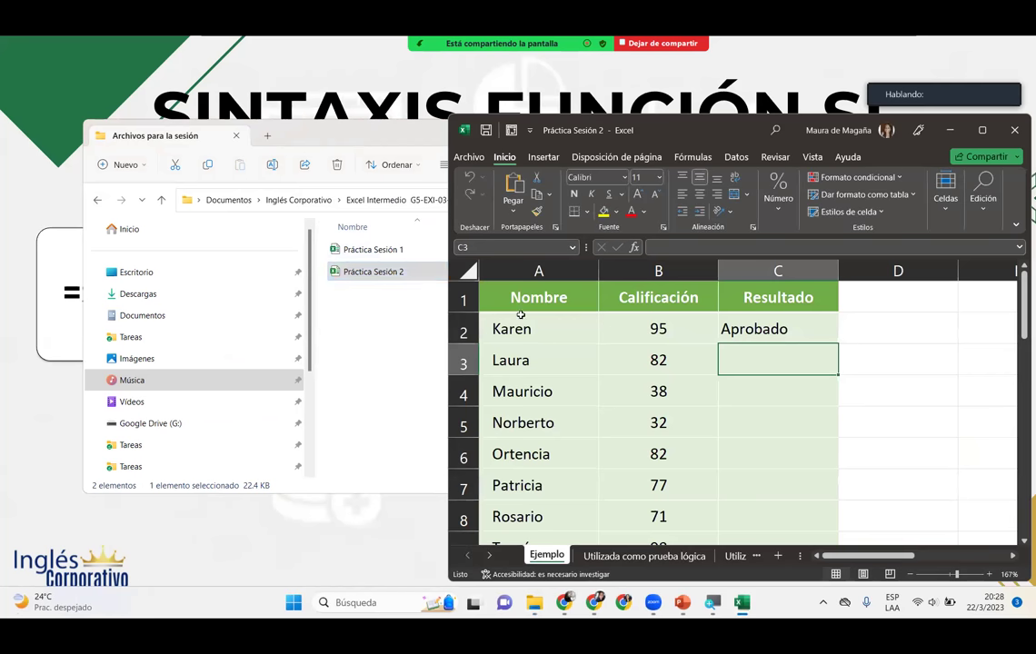
pyautogui.click(394, 129)
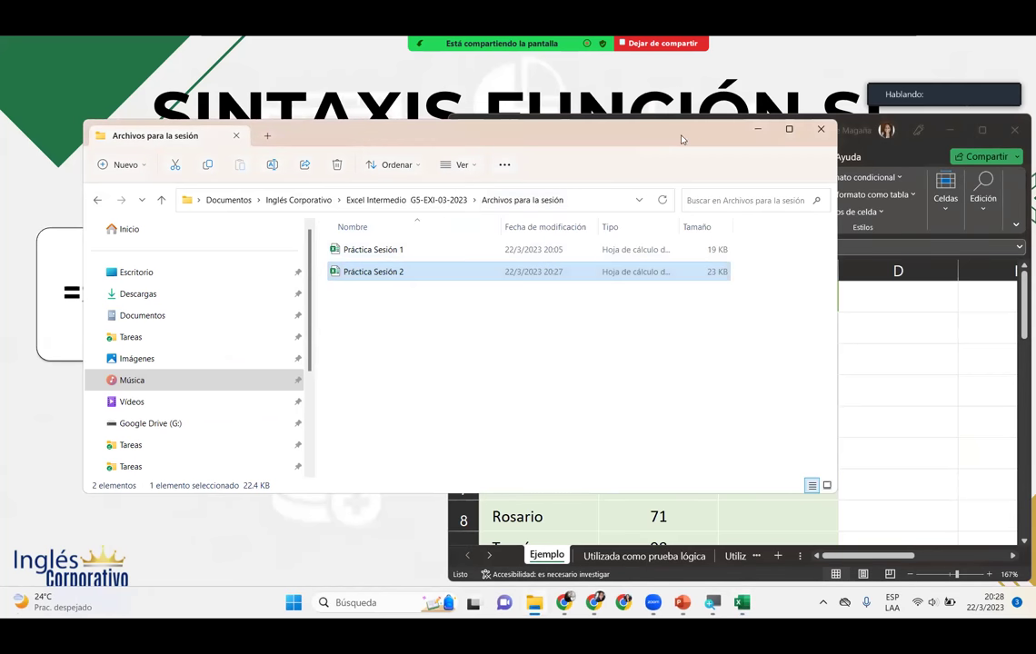
pyautogui.click(757, 129)
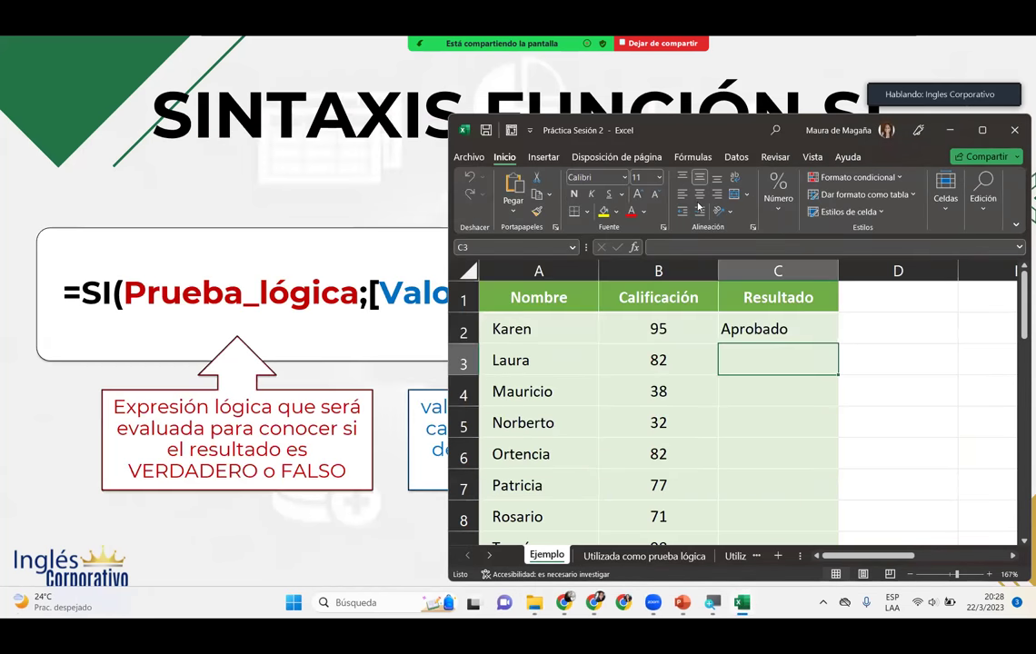
# Compare each argument of the SI formula in cell C2 with the syntax slide behind the workbook window
pyautogui.doubleClick(761, 328)
pyautogui.moveTo(728, 134); pyautogui.dragTo(390, 365)
pyautogui.click(502, 571)
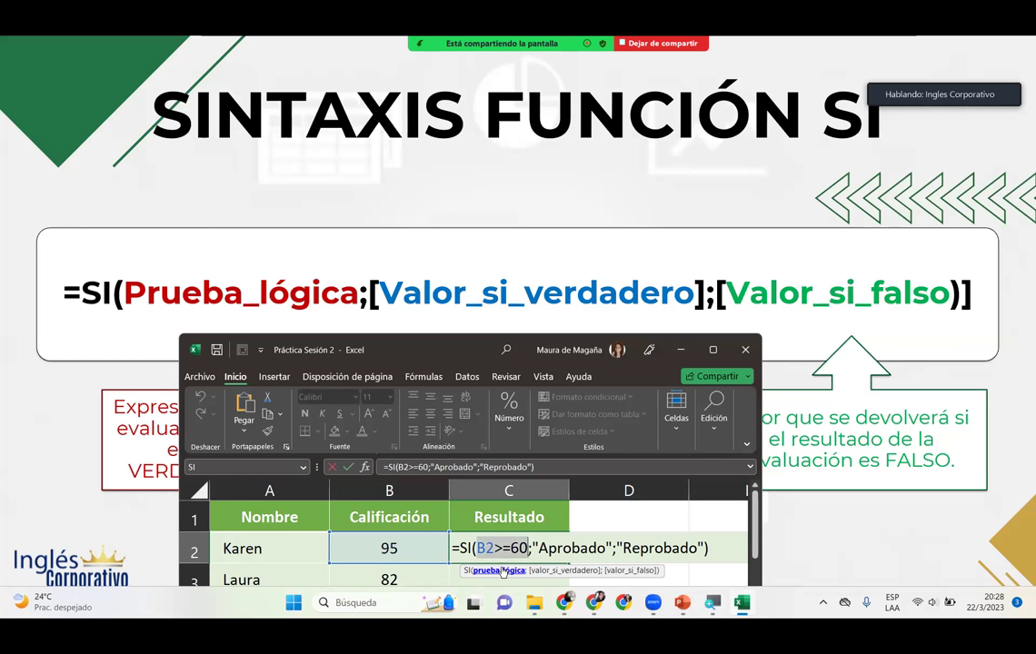
pyautogui.click(565, 568)
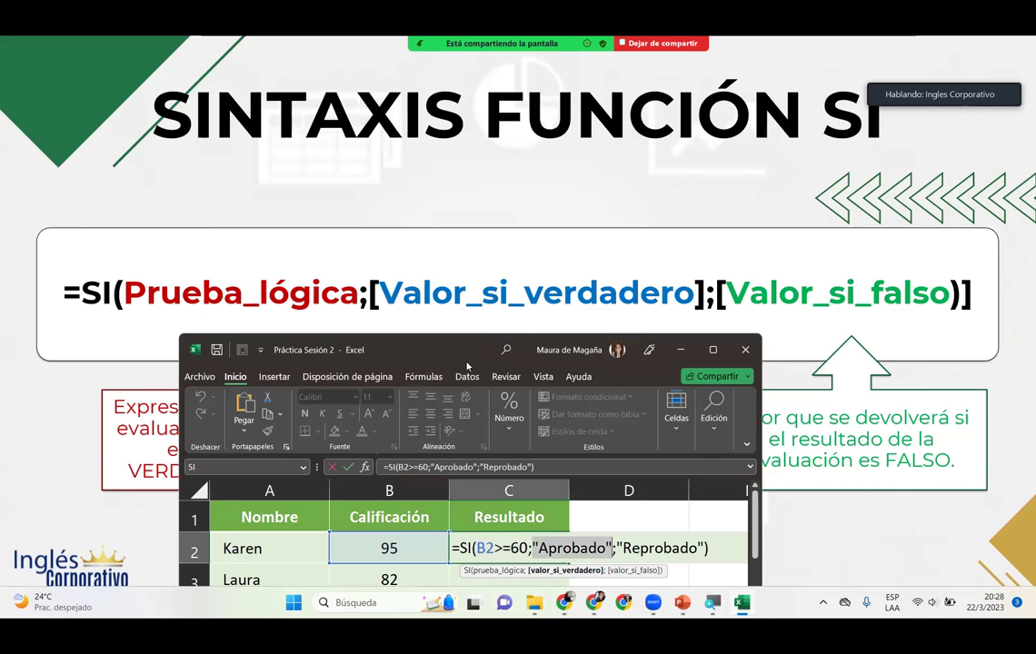
pyautogui.moveTo(467, 362); pyautogui.dragTo(476, 146)
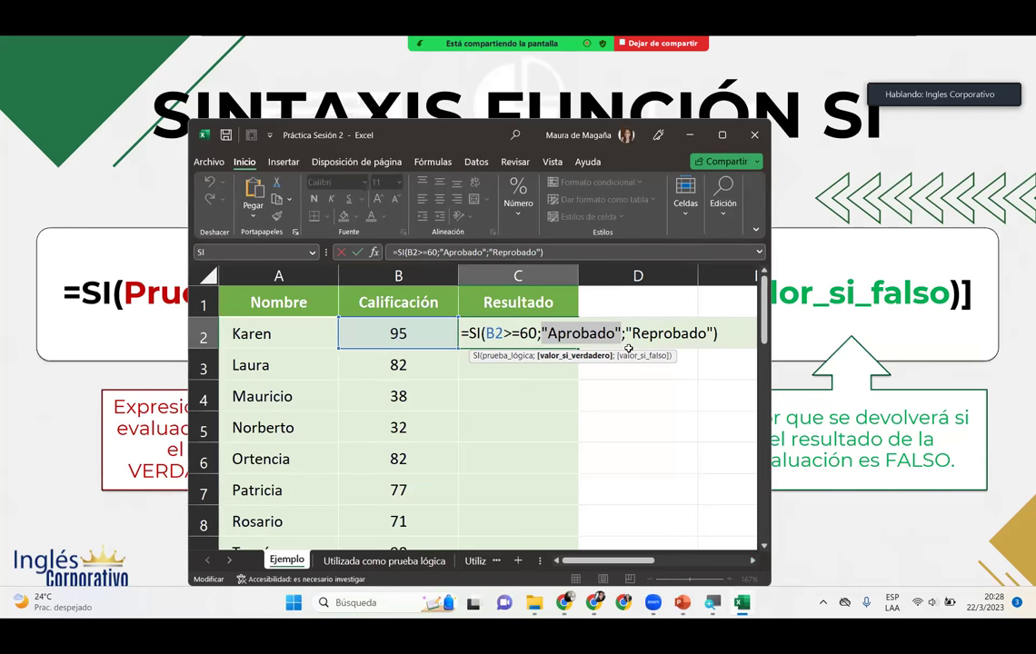
pyautogui.click(634, 358)
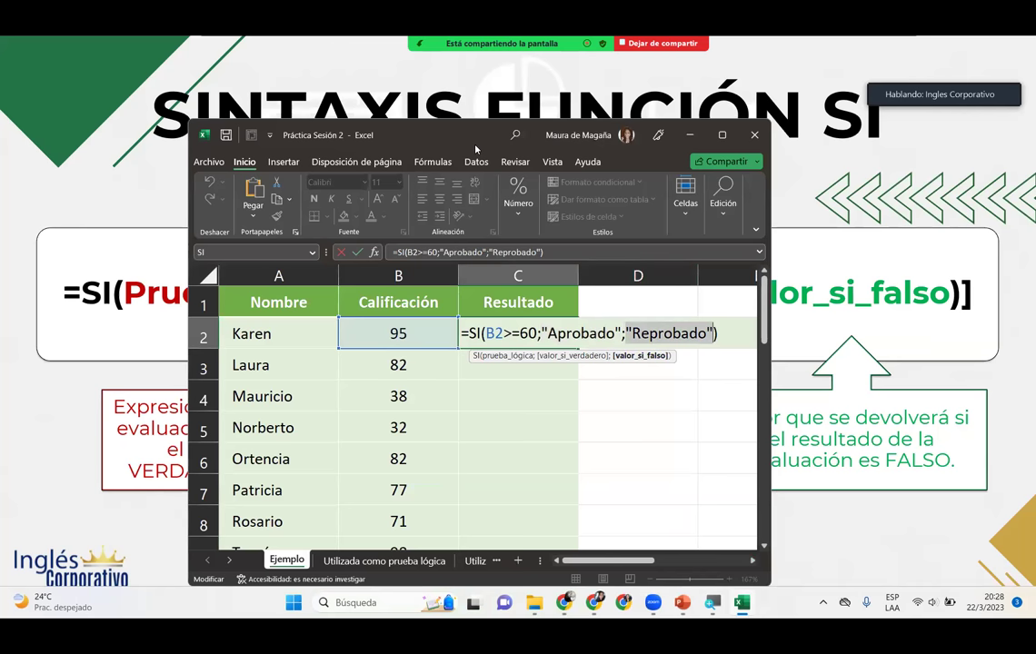
pyautogui.moveTo(423, 128); pyautogui.dragTo(357, 142)
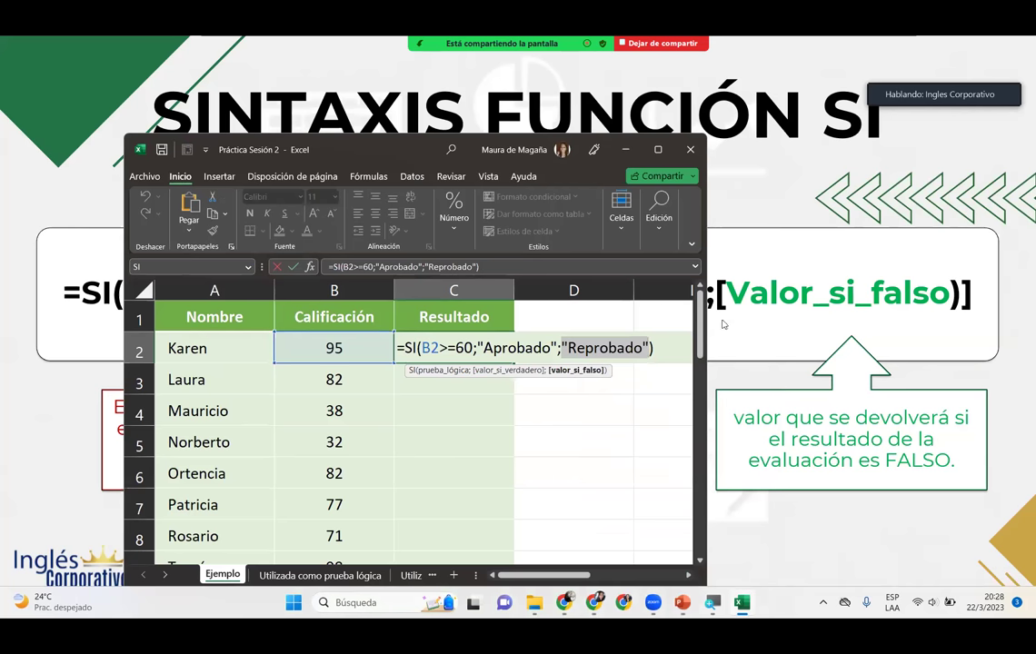
pyautogui.press('Return')
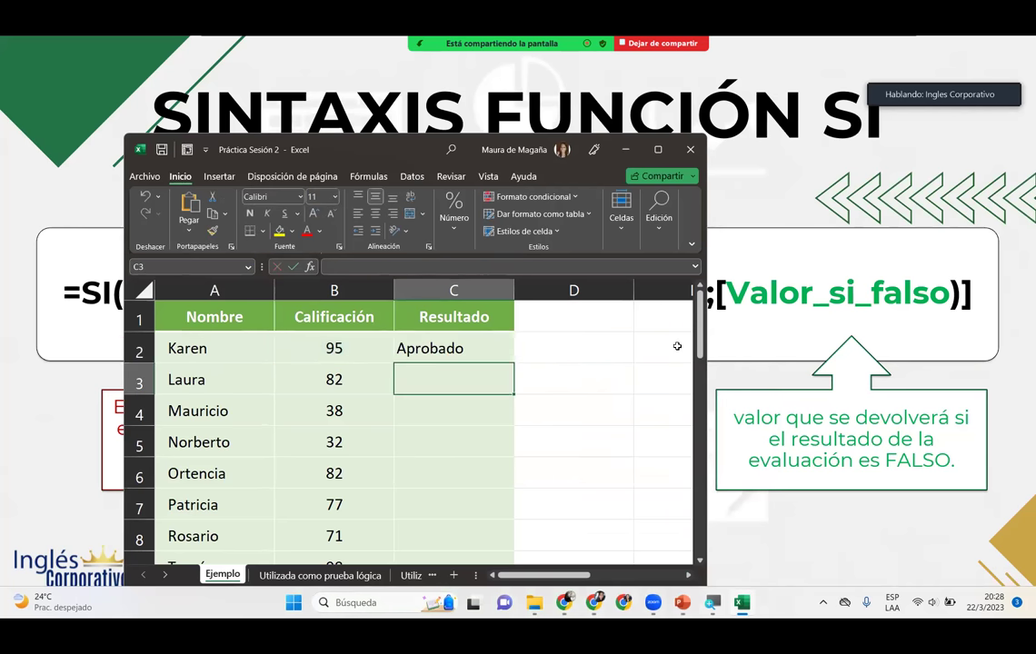
# Maximize the workbook window and enter the formula =SI(B3>=60;"Aprobado";"Reprobado") in cell C3
pyautogui.doubleClick(618, 143)
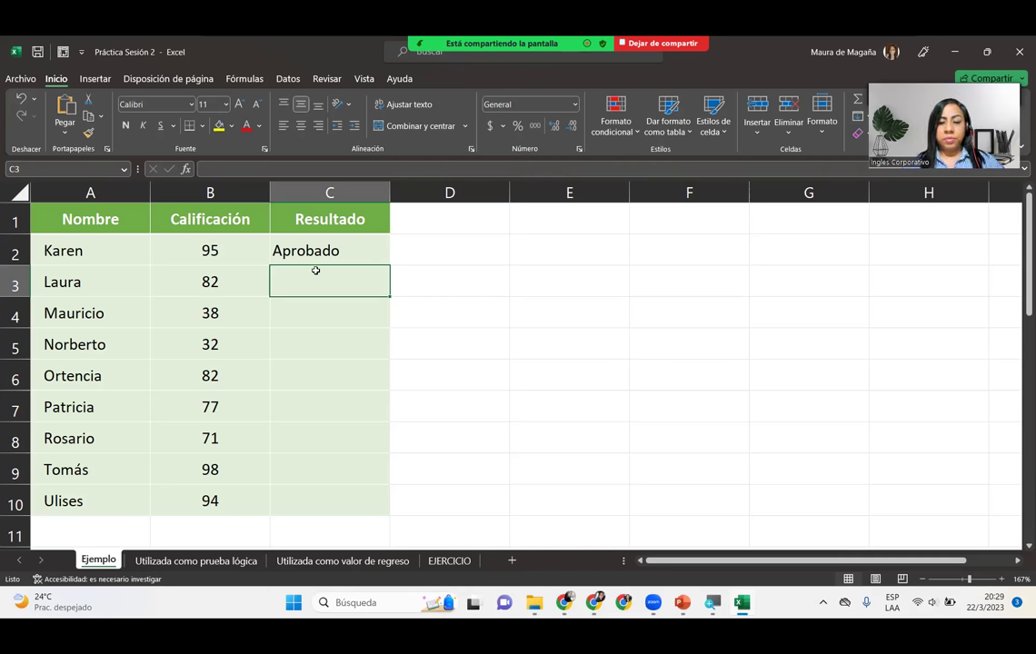
pyautogui.write('=')
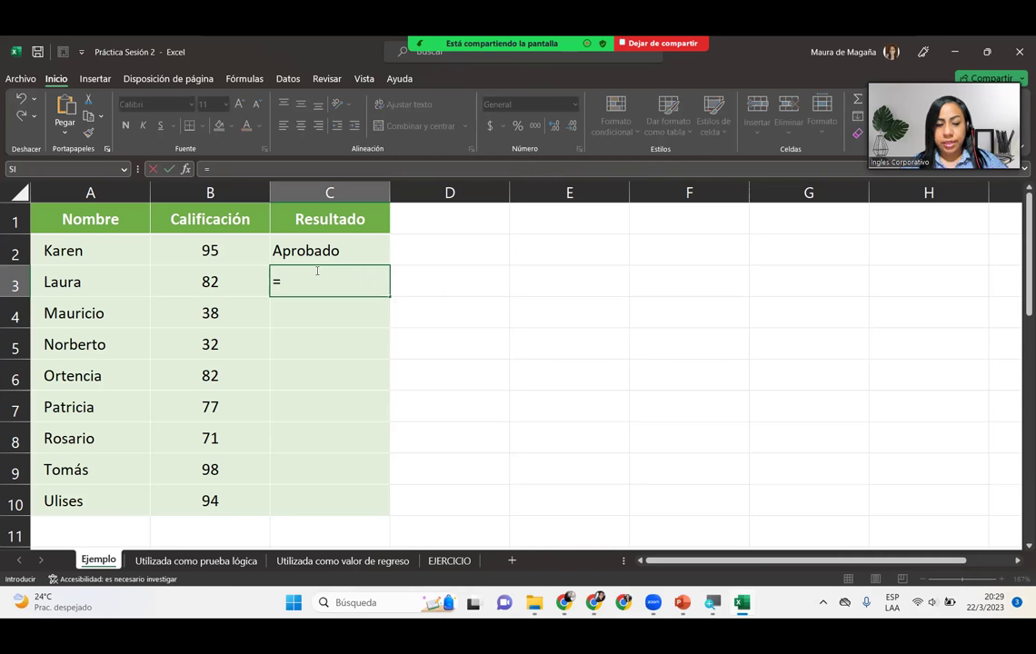
pyautogui.write('SI(')
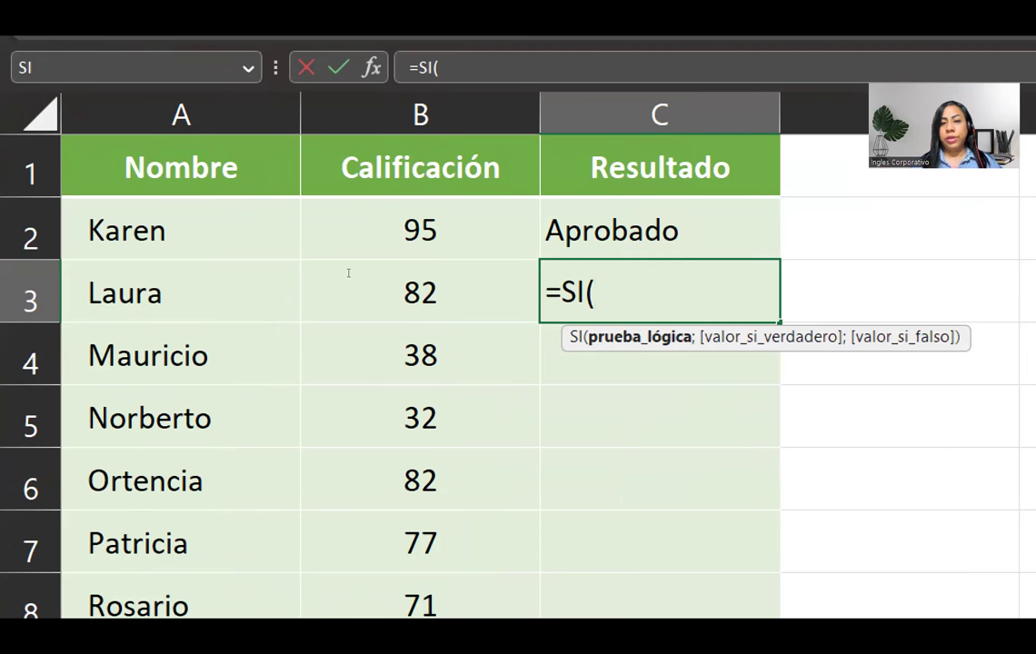
pyautogui.press('Left')
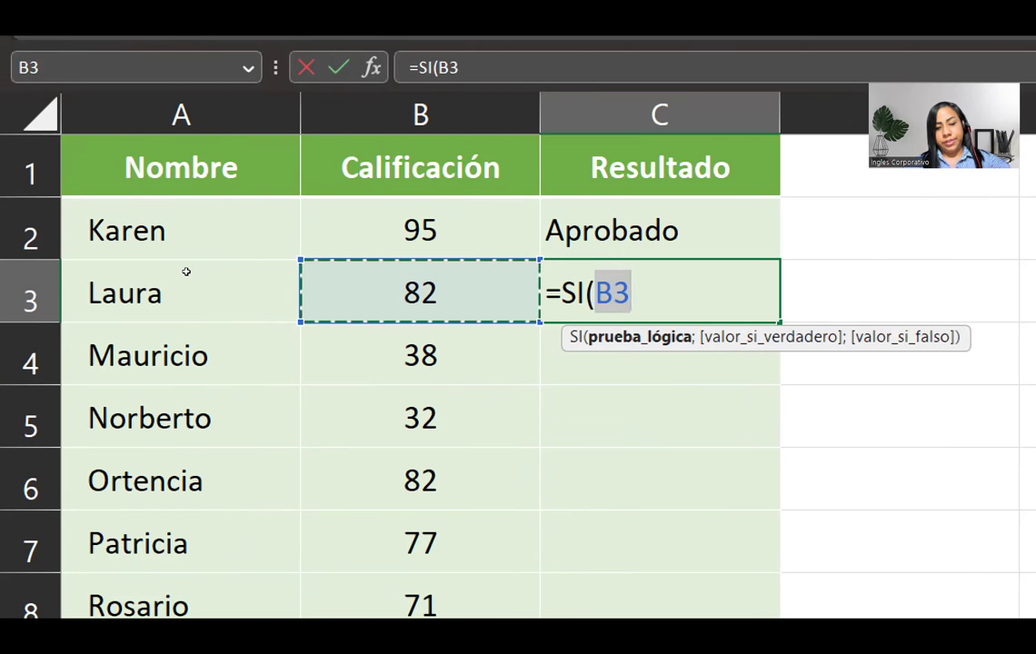
pyautogui.write('>=')
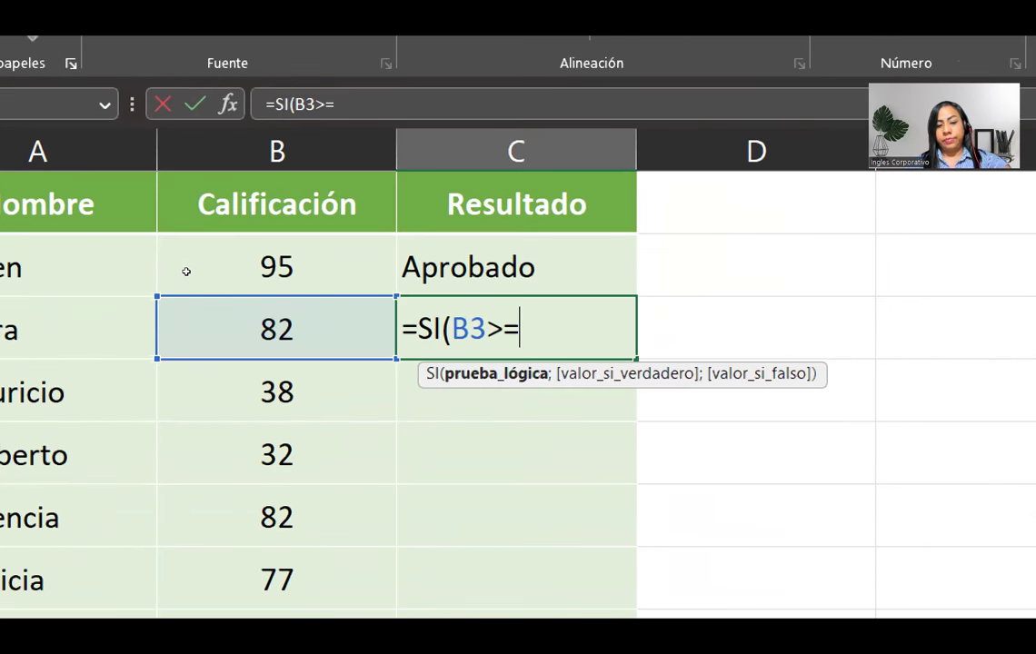
pyautogui.write('60')
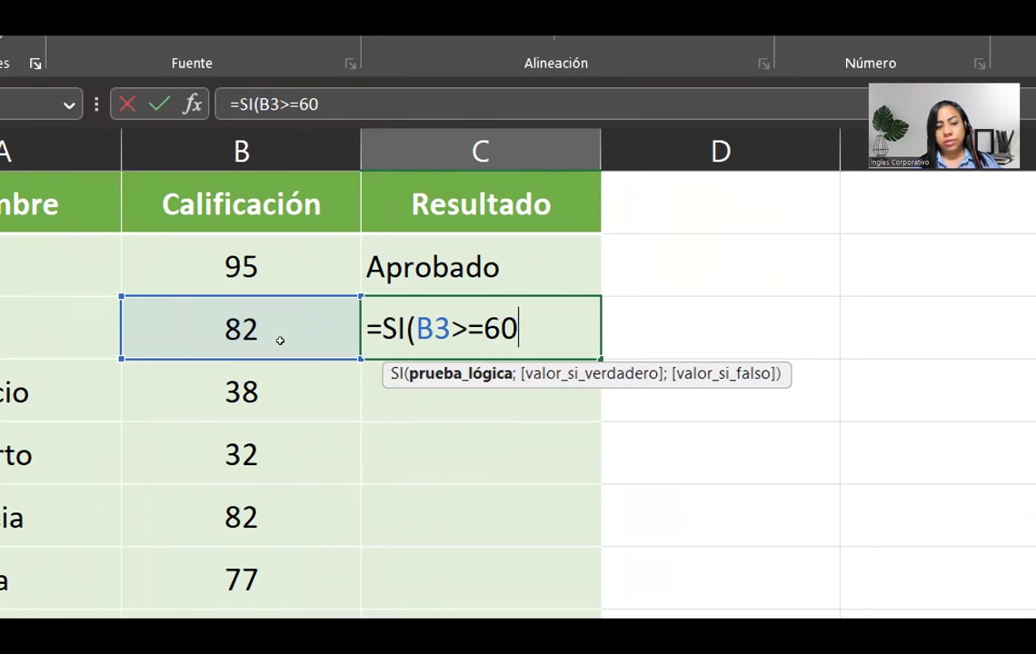
pyautogui.write(';')
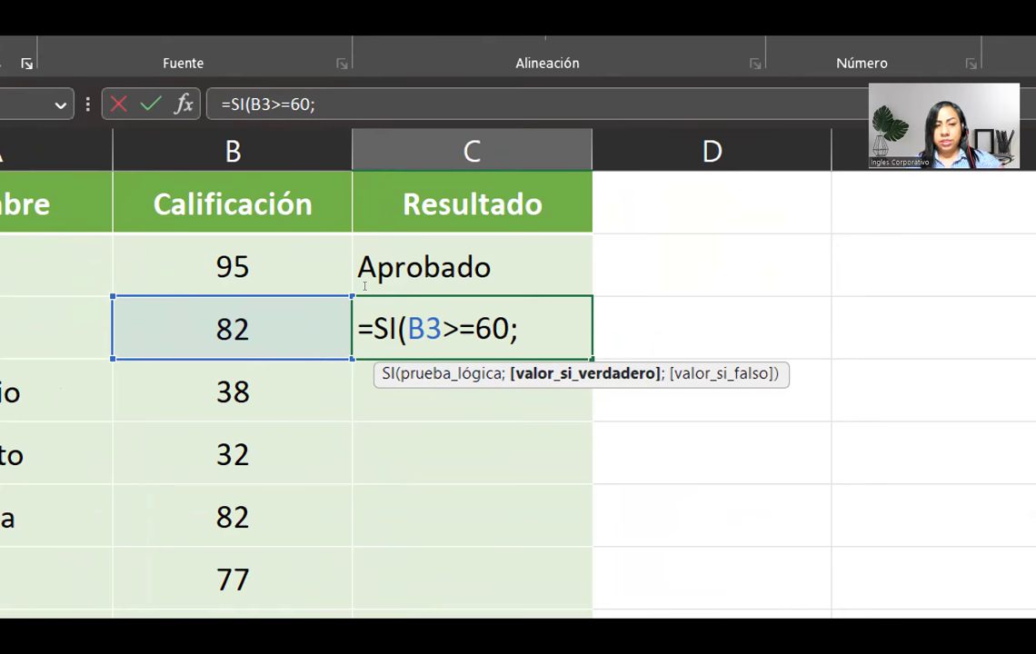
pyautogui.write('"Aprobado"')
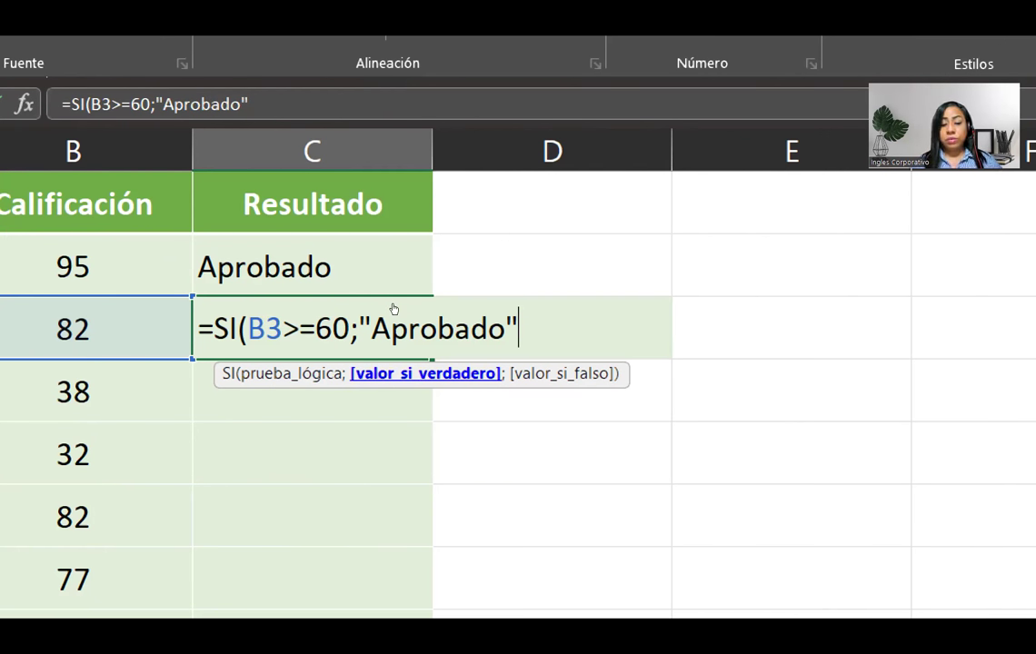
pyautogui.write(';')
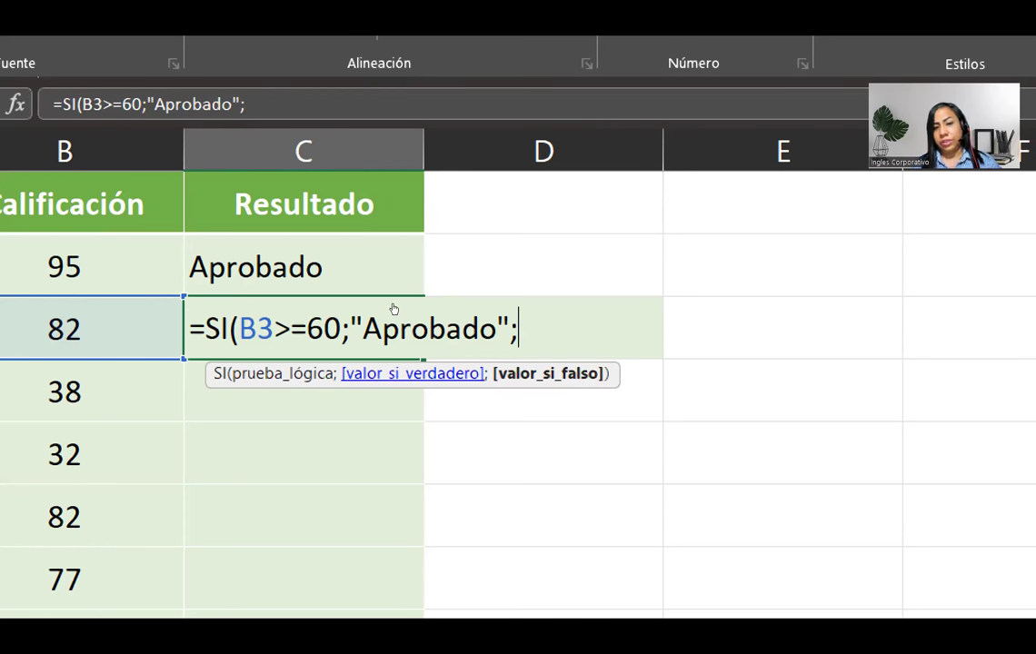
pyautogui.write('"Reprobado')
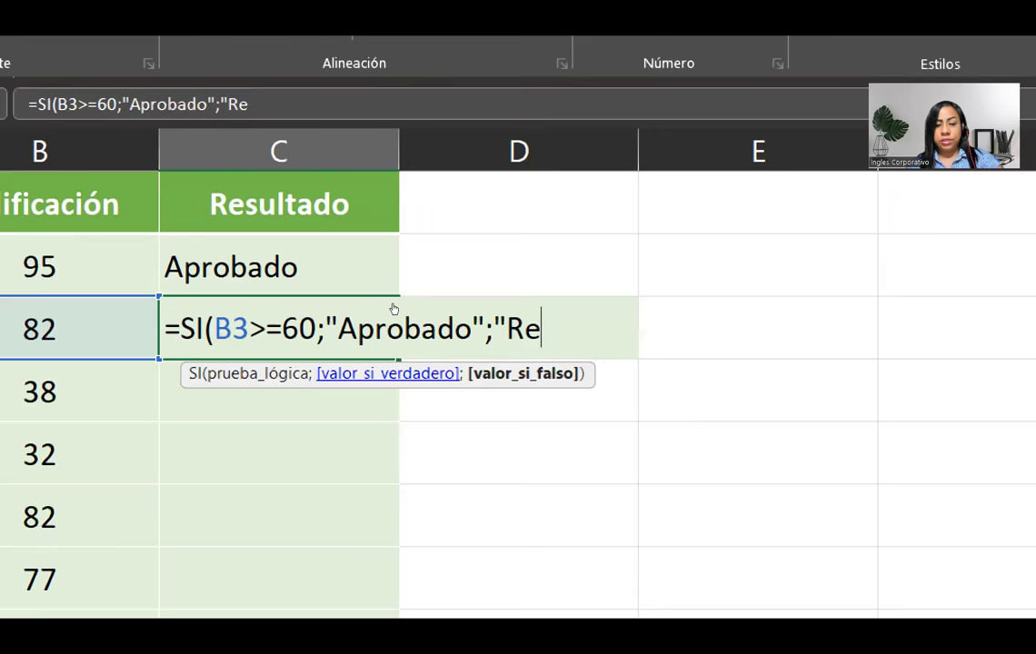
pyautogui.write('")')
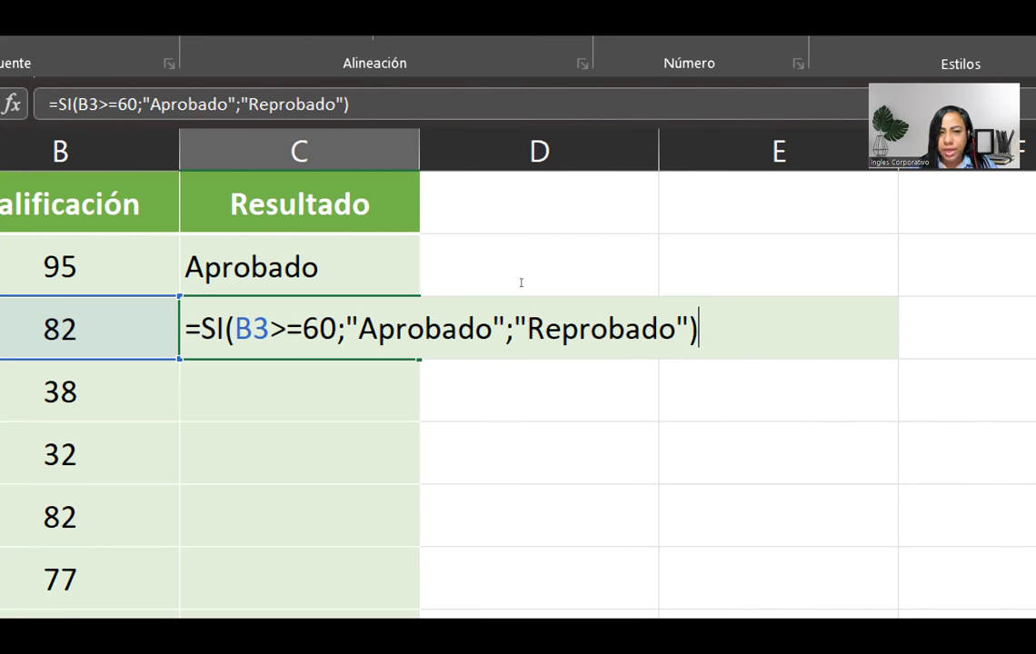
pyautogui.press('Return')
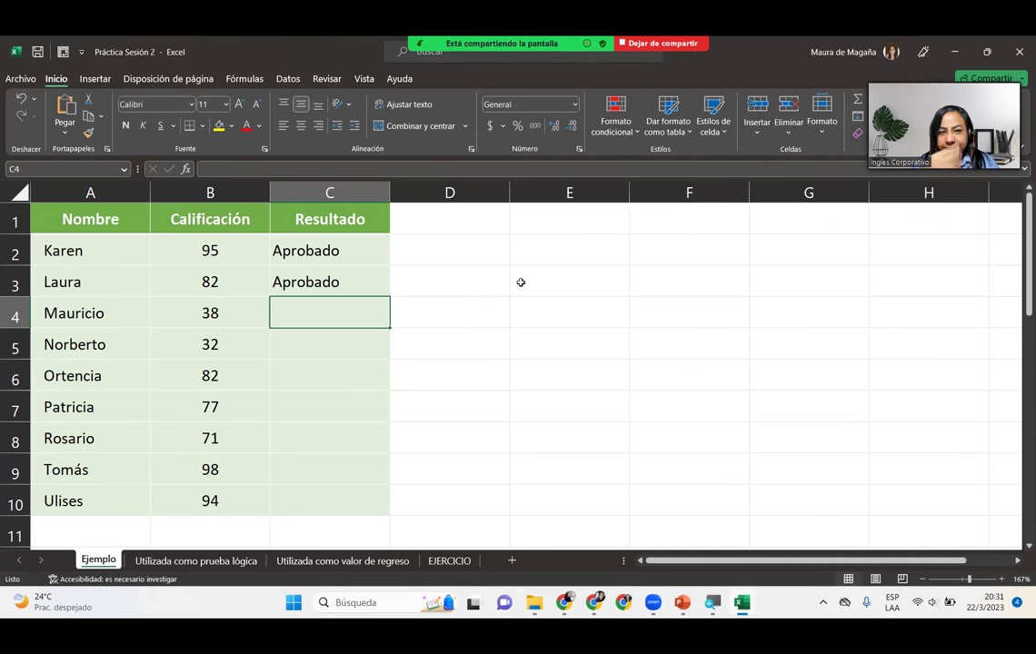
# Copy the C3 formula down the Resultado column to row 10 and check the copied results against their grades
pyautogui.click(362, 275)
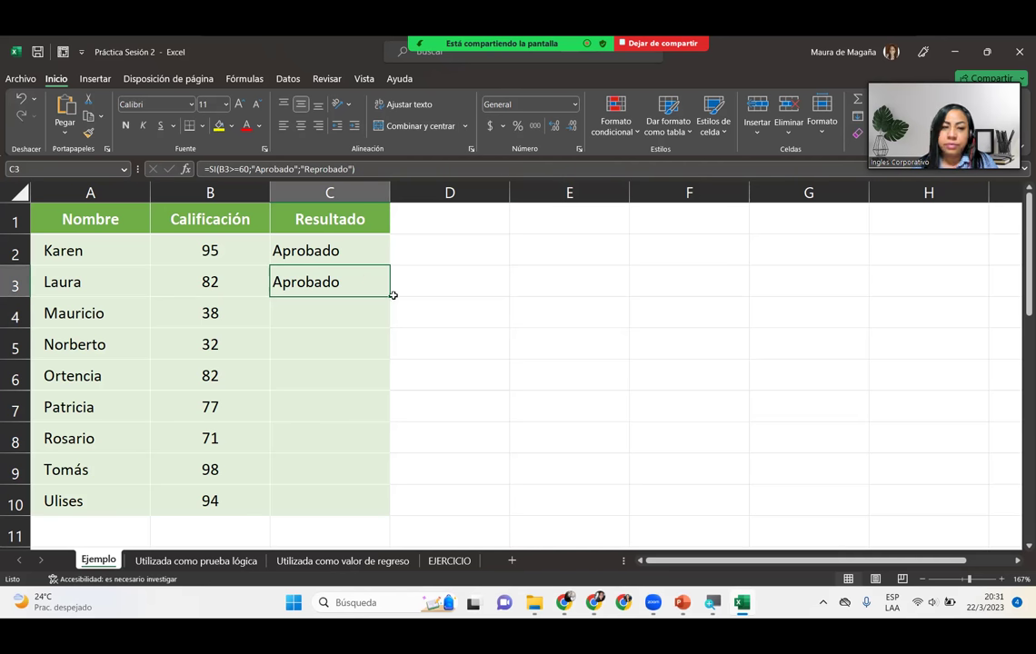
pyautogui.doubleClick(389, 297)
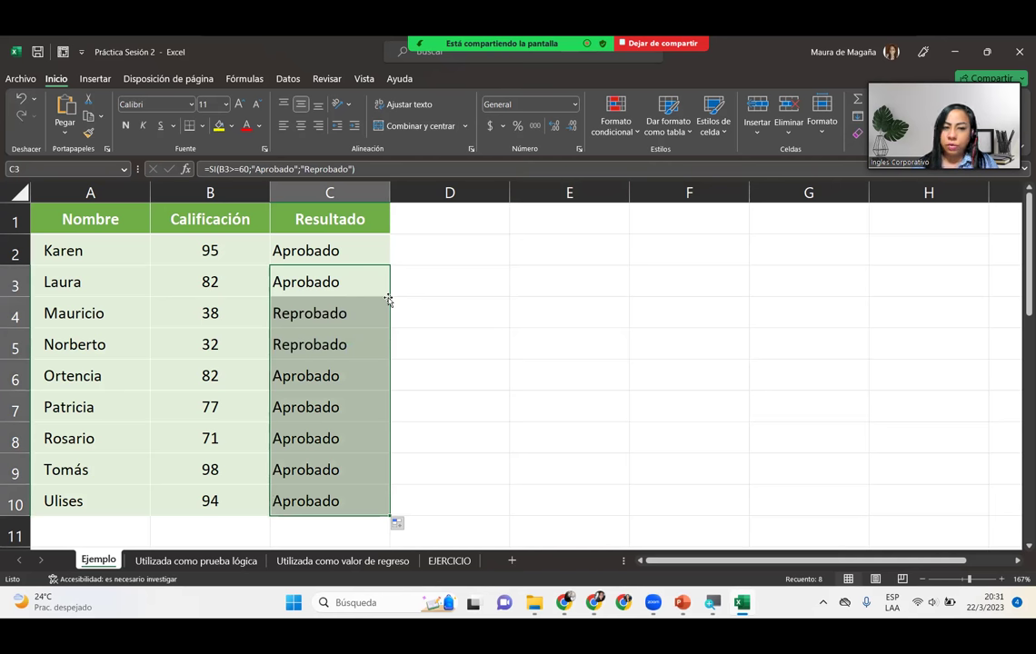
pyautogui.click(362, 314)
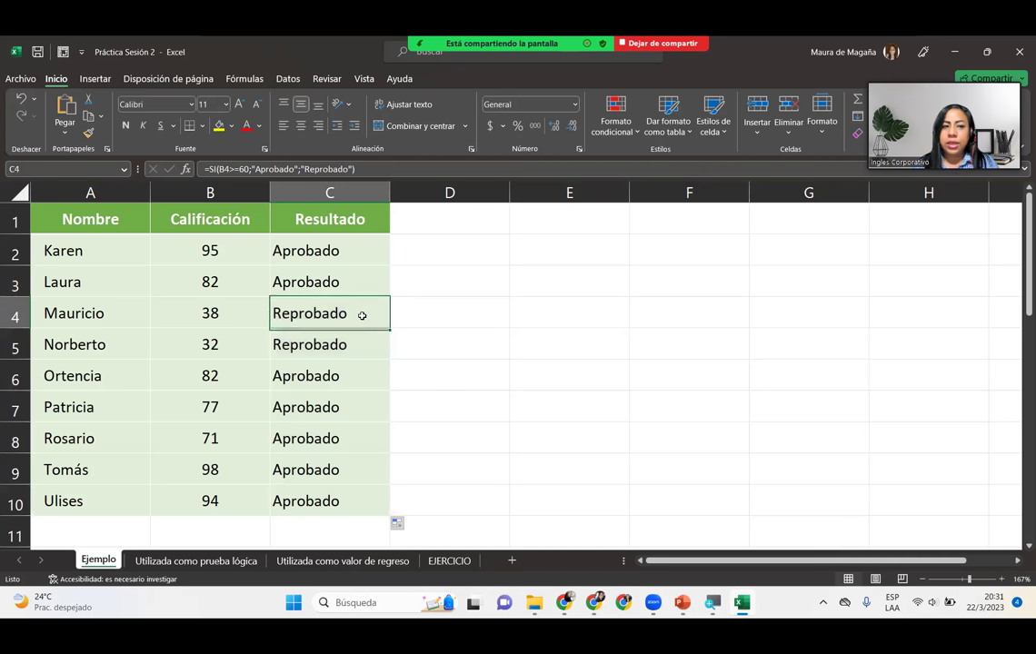
pyautogui.click(206, 312)
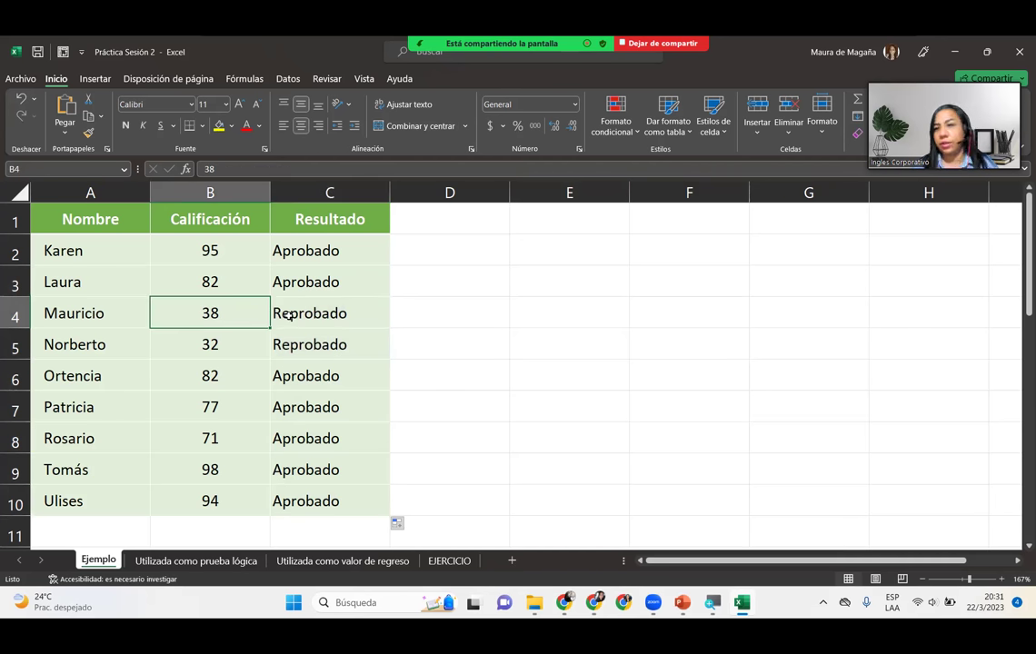
pyautogui.click(331, 305)
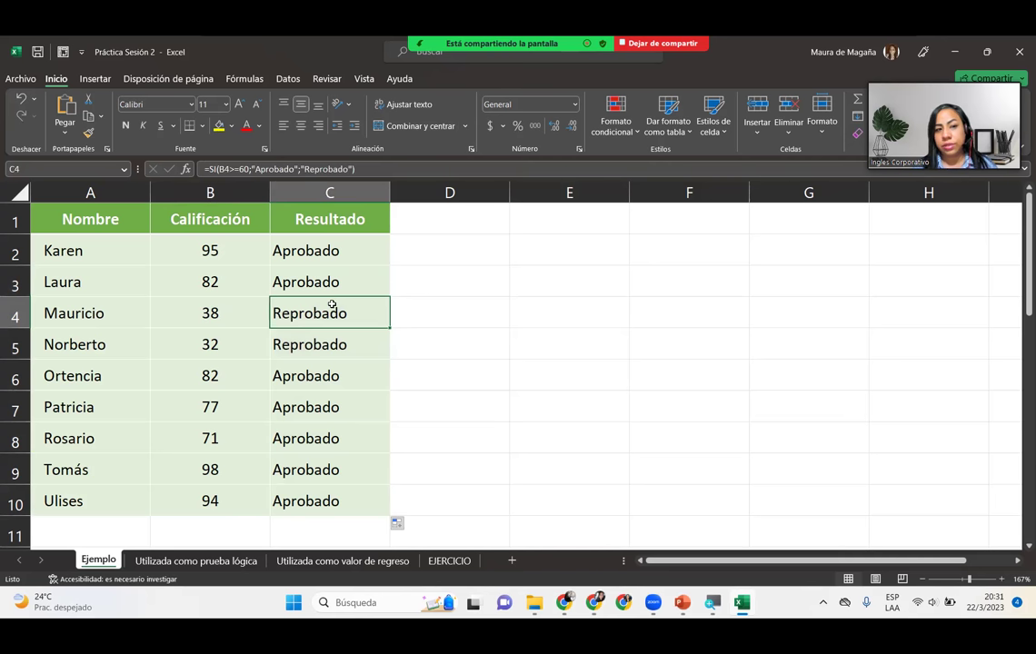
pyautogui.click(245, 338)
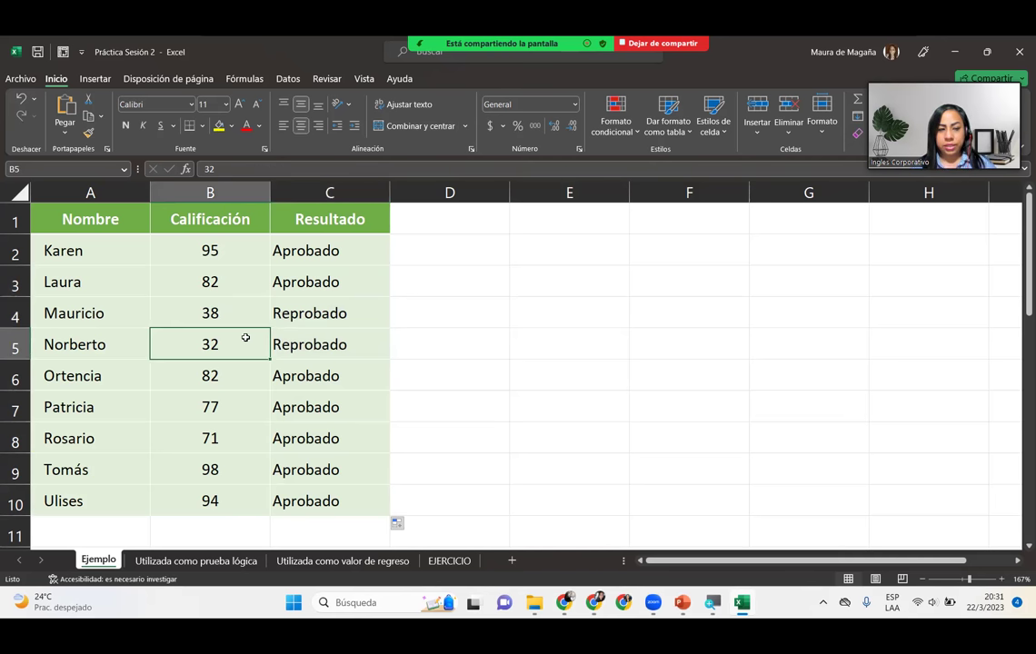
pyautogui.click(345, 426)
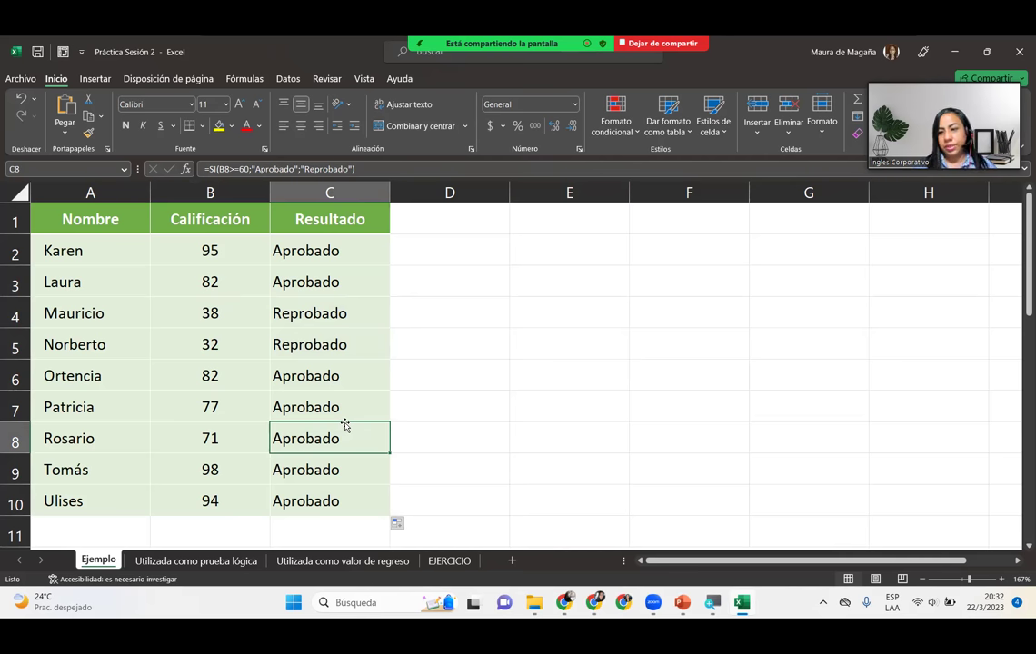
# Read the instruction below the Edad table and start an SI formula in cell B16 with the logical test A16>=18
pyautogui.click(922, 578)
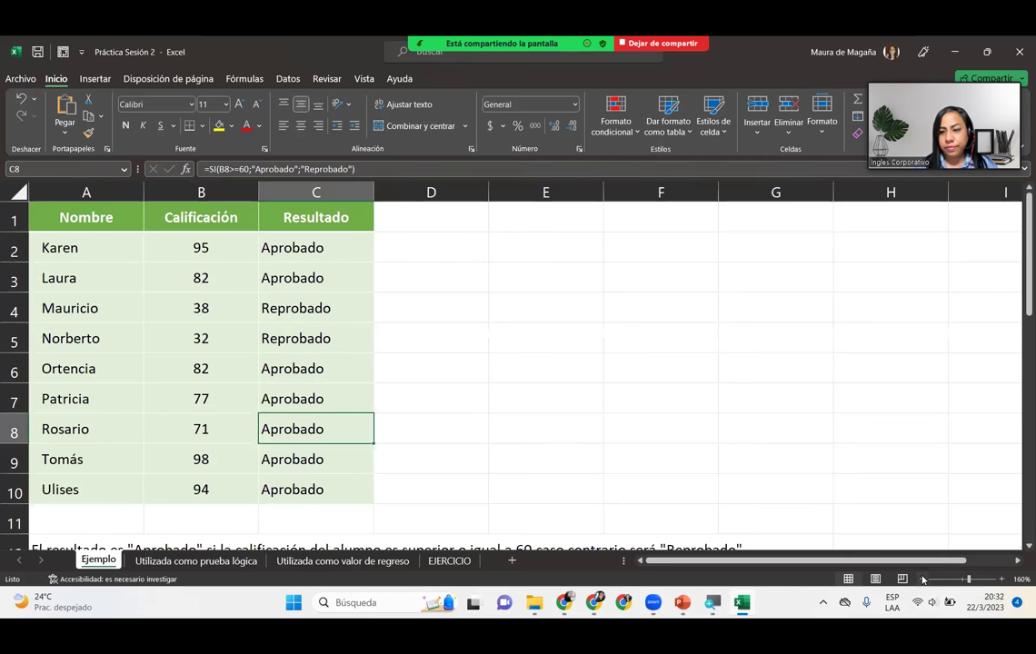
pyautogui.click(922, 579)
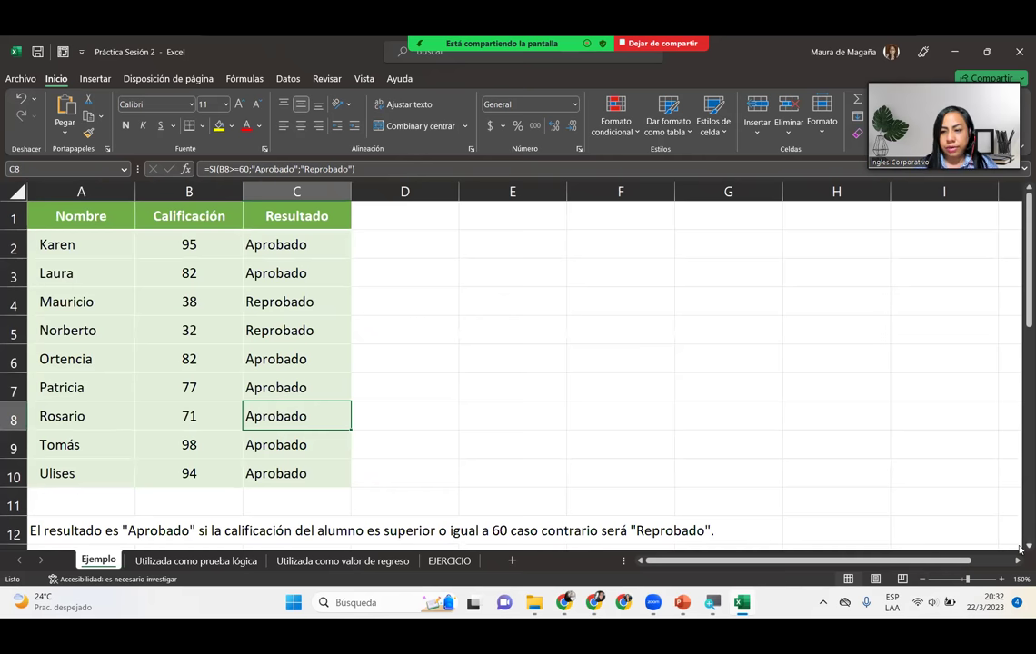
pyautogui.scroll(-5, 1019, 548)
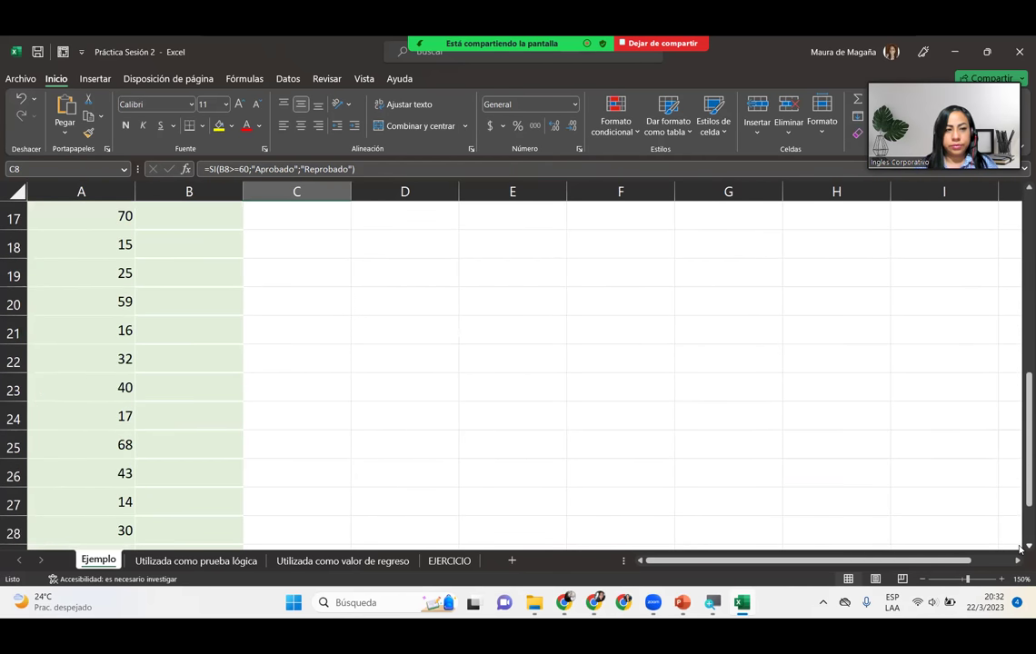
pyautogui.scroll(-2, 1019, 548)
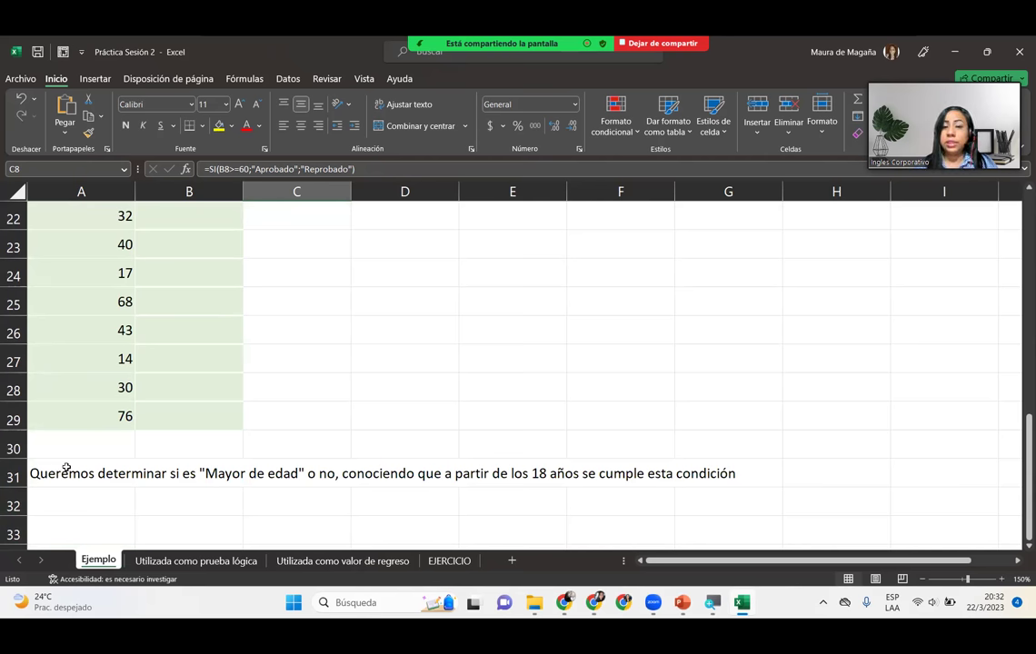
pyautogui.moveTo(1019, 476); pyautogui.dragTo(1019, 389)
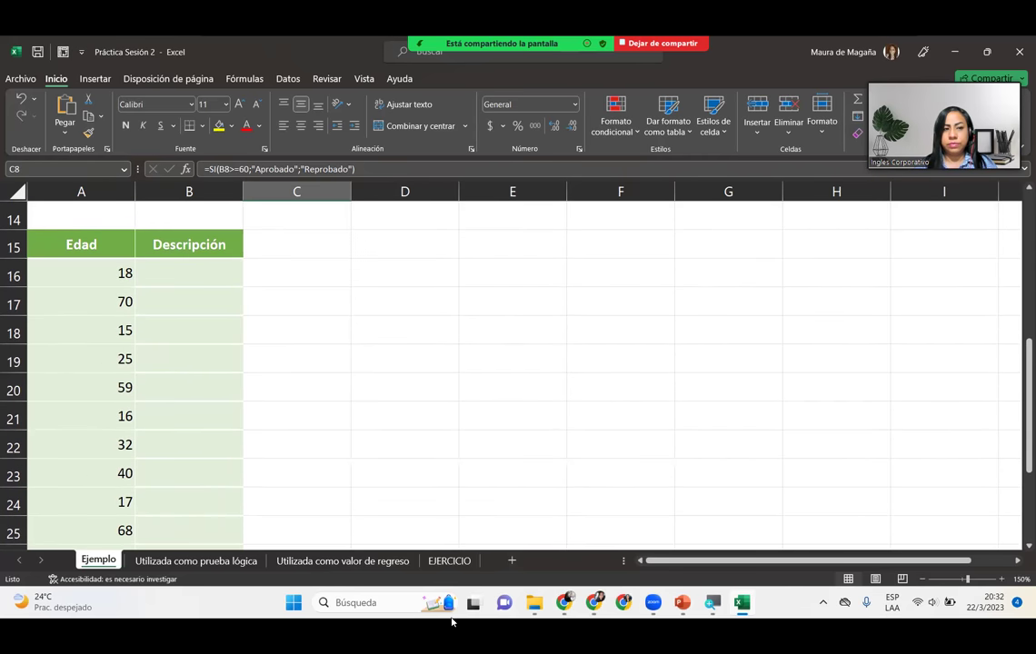
pyautogui.click(173, 267)
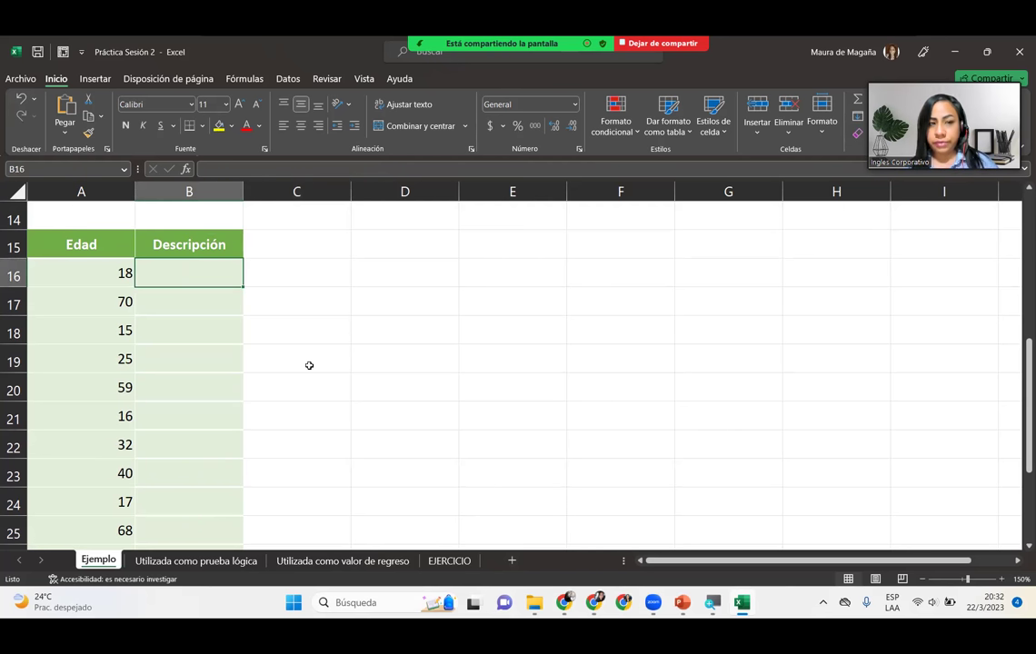
pyautogui.write('=')
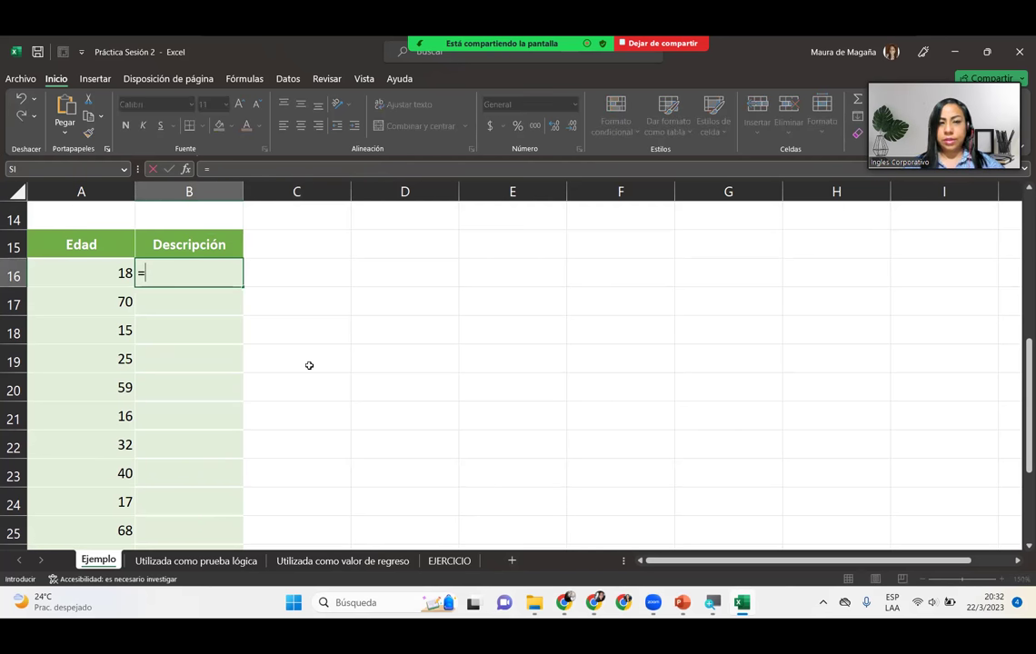
pyautogui.write('si(')
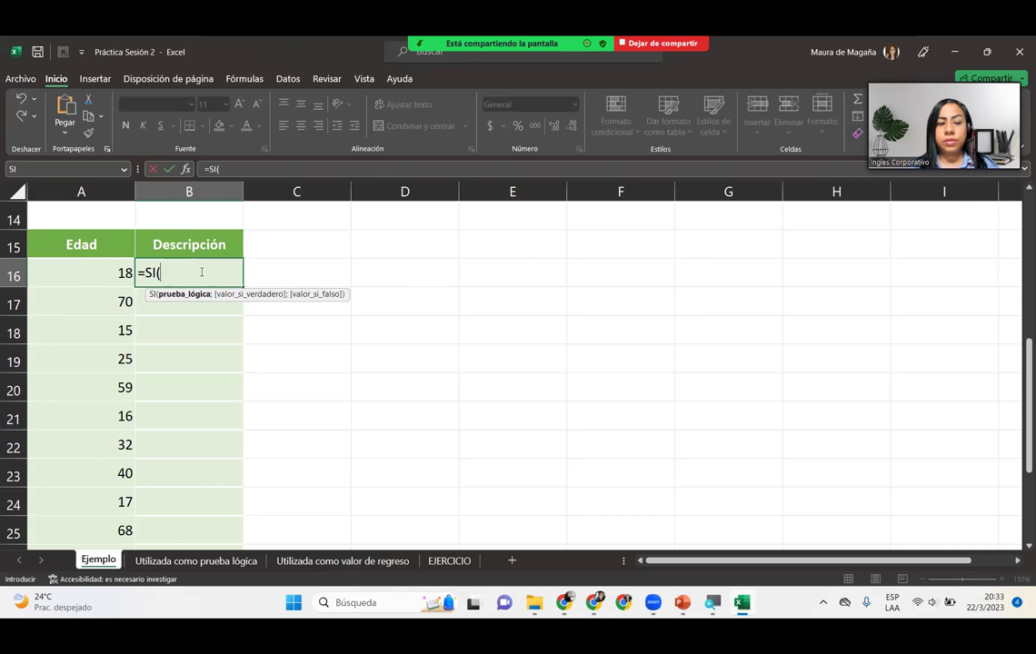
pyautogui.click(109, 272)
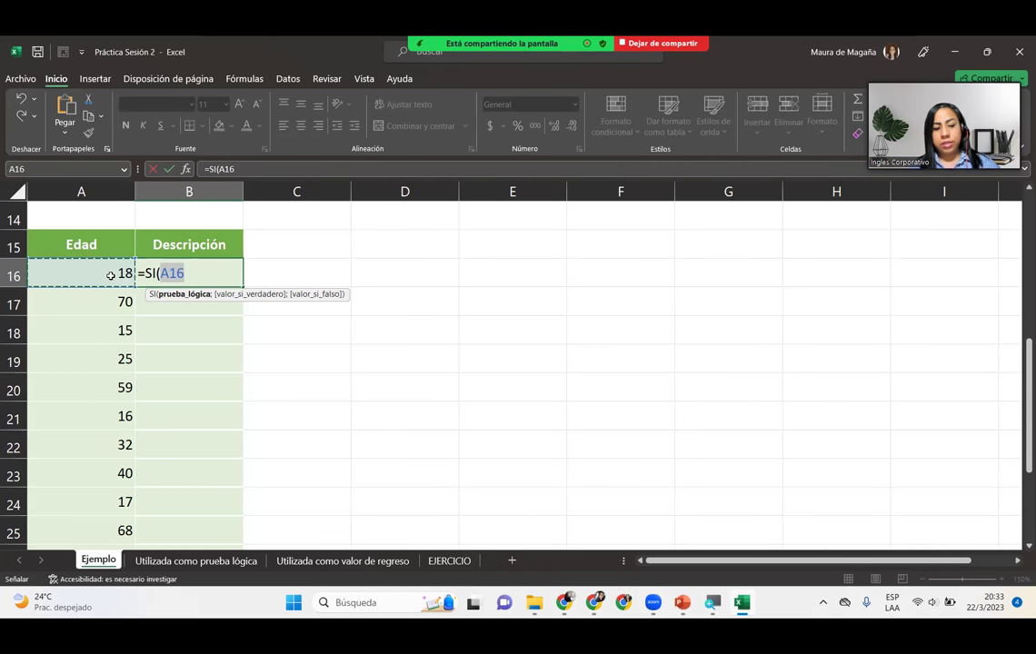
pyautogui.write('>=')
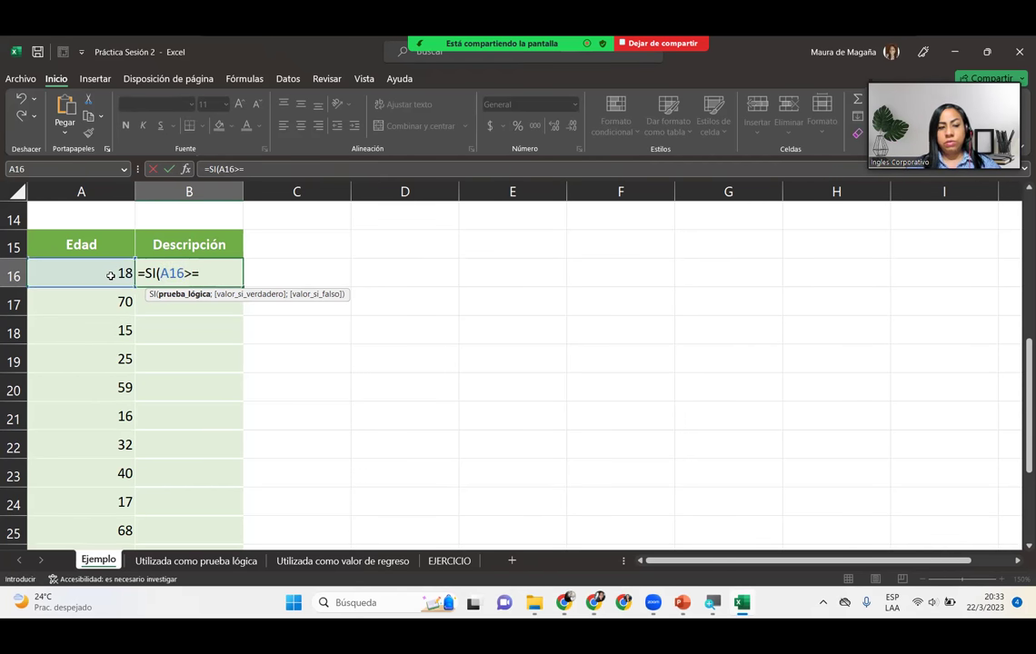
pyautogui.write('18')
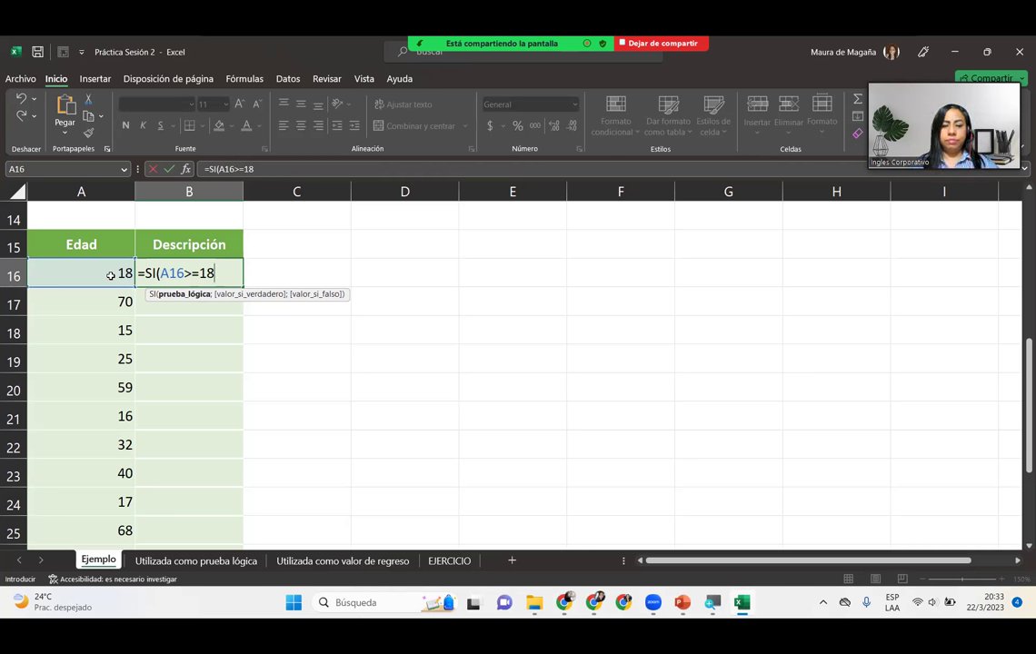
# Complete the SI formula in cell B16 with "Mayor" as the true value and "Menor" as the false value
pyautogui.write(';')
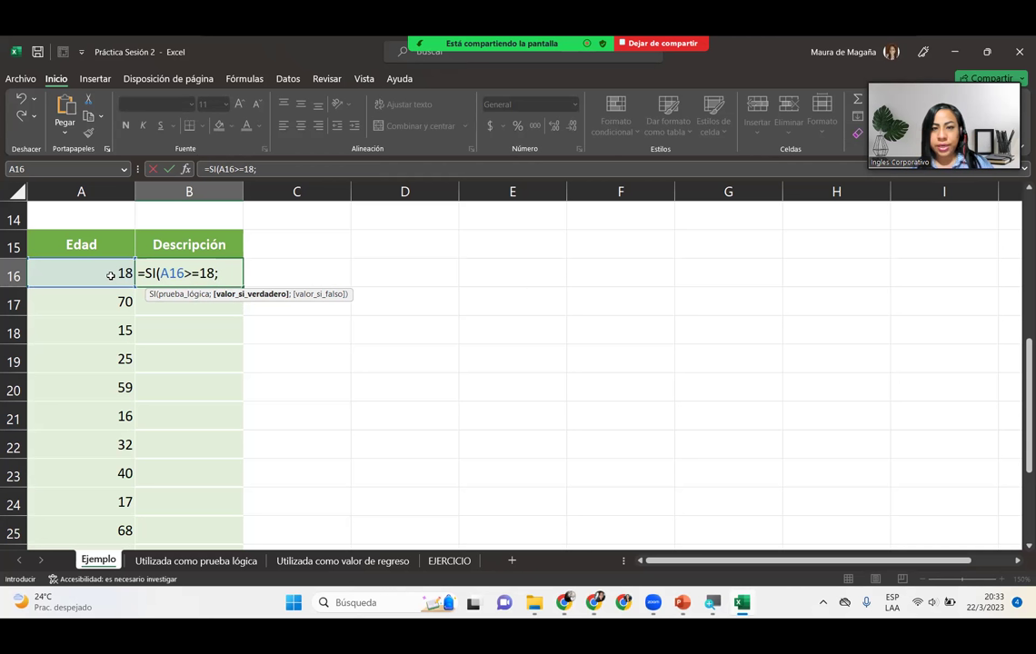
pyautogui.write('"m')
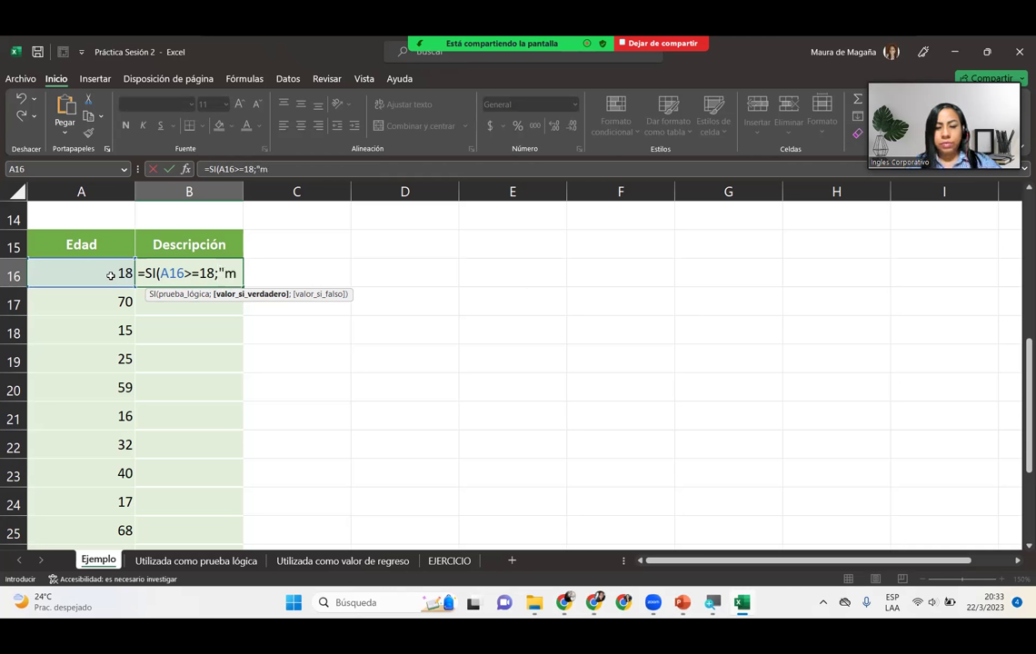
pyautogui.write('A')
pyautogui.press('BackSpace')
pyautogui.press('BackSpace')
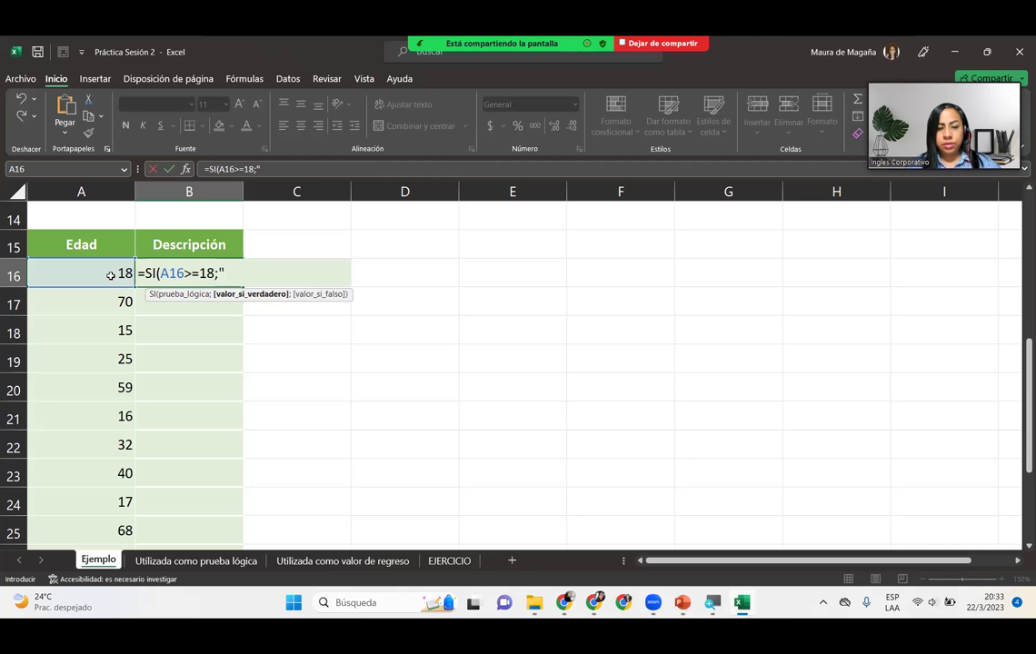
pyautogui.write('Mayor')
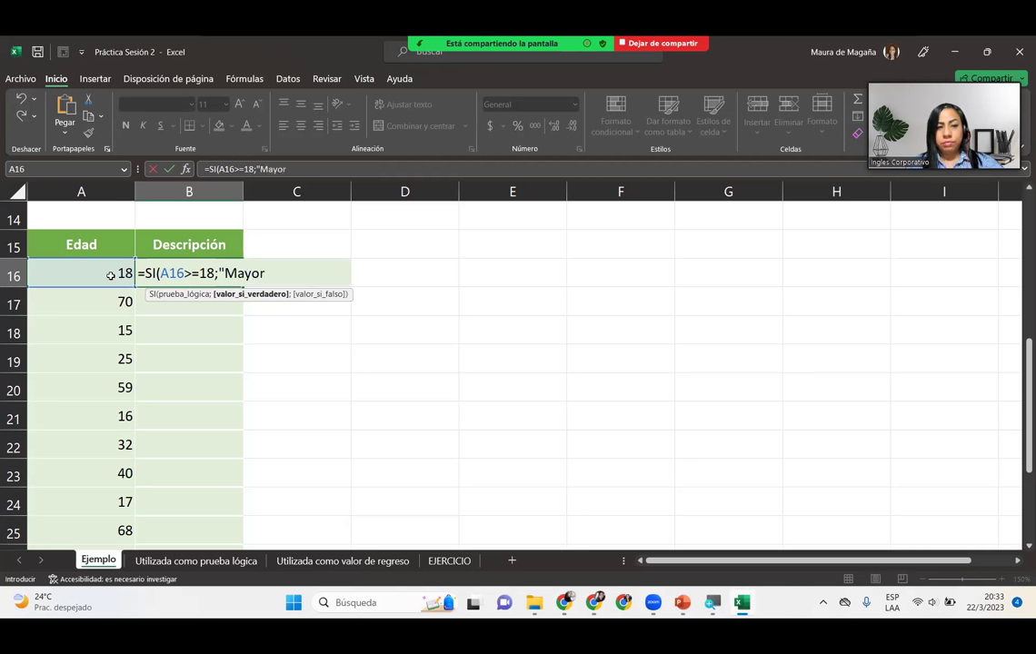
pyautogui.write('";')
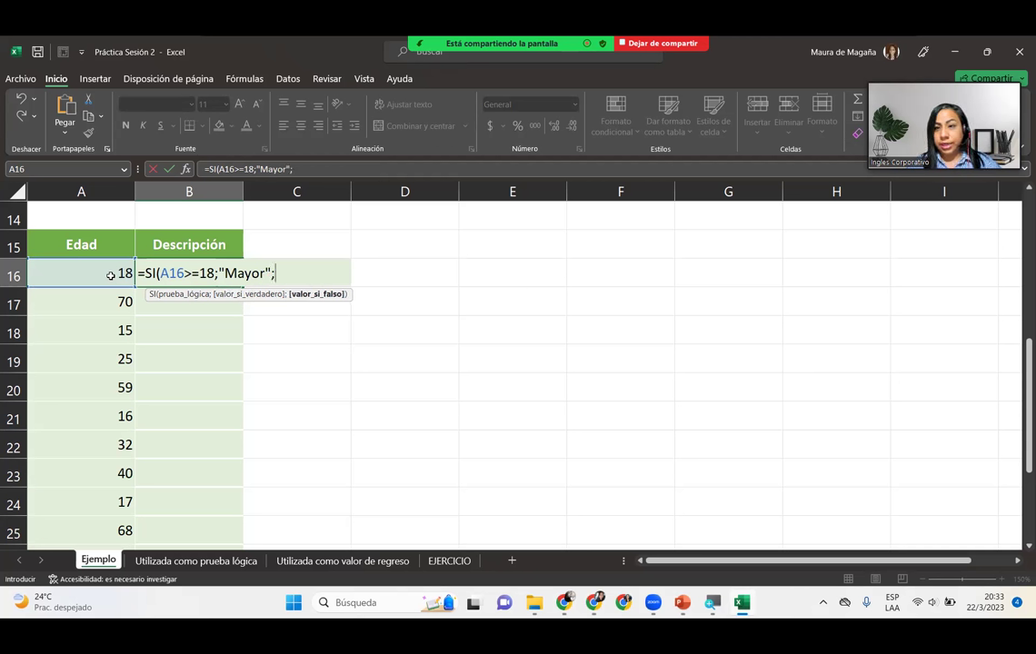
pyautogui.write('"')
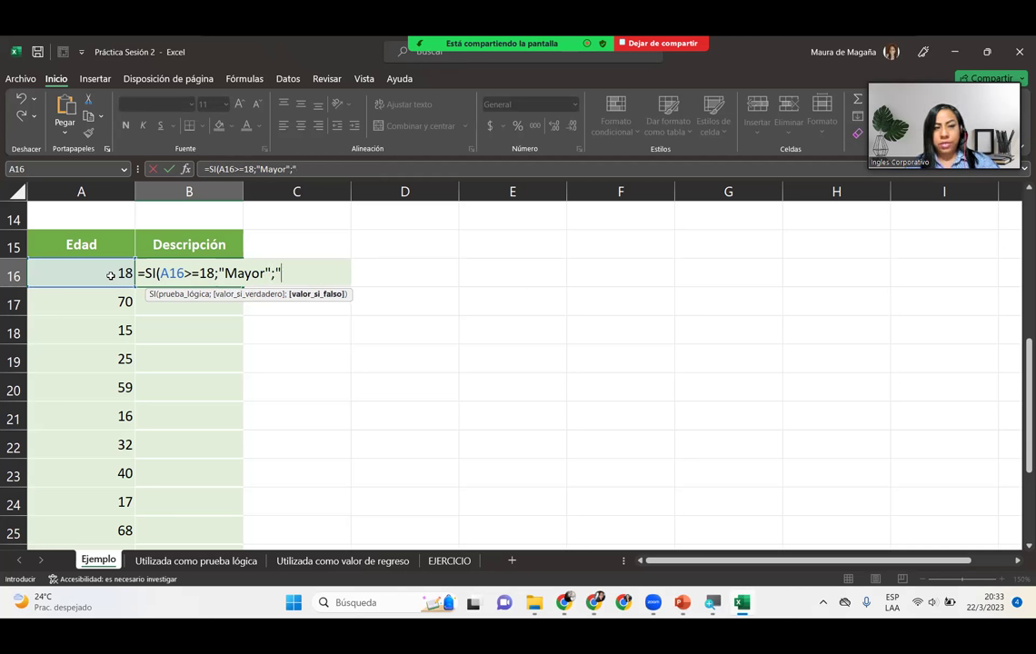
pyautogui.write('Menor")')
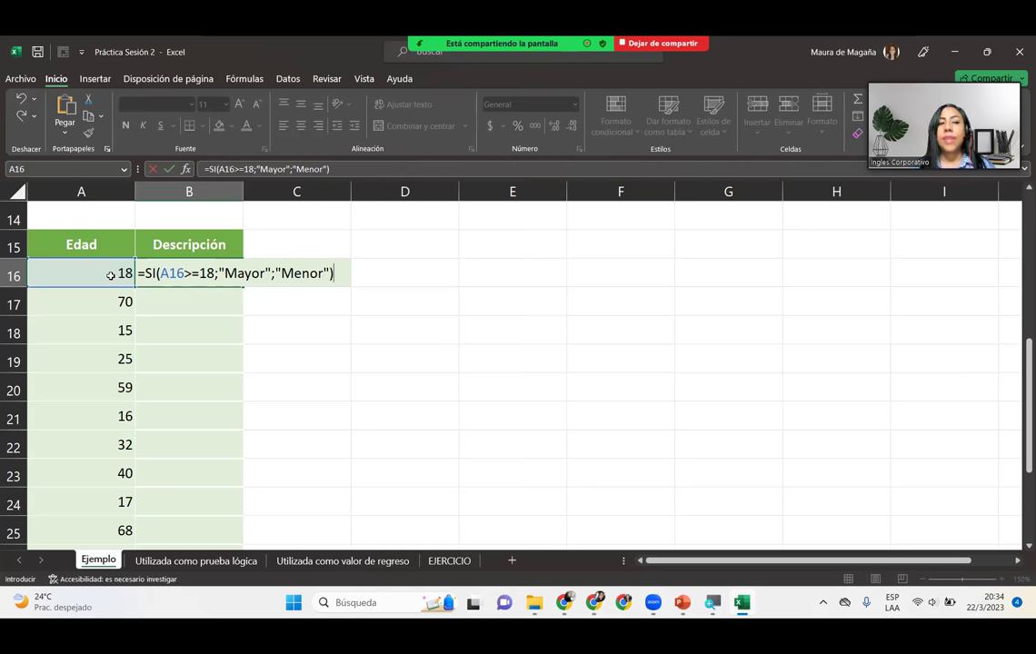
pyautogui.press('Return')
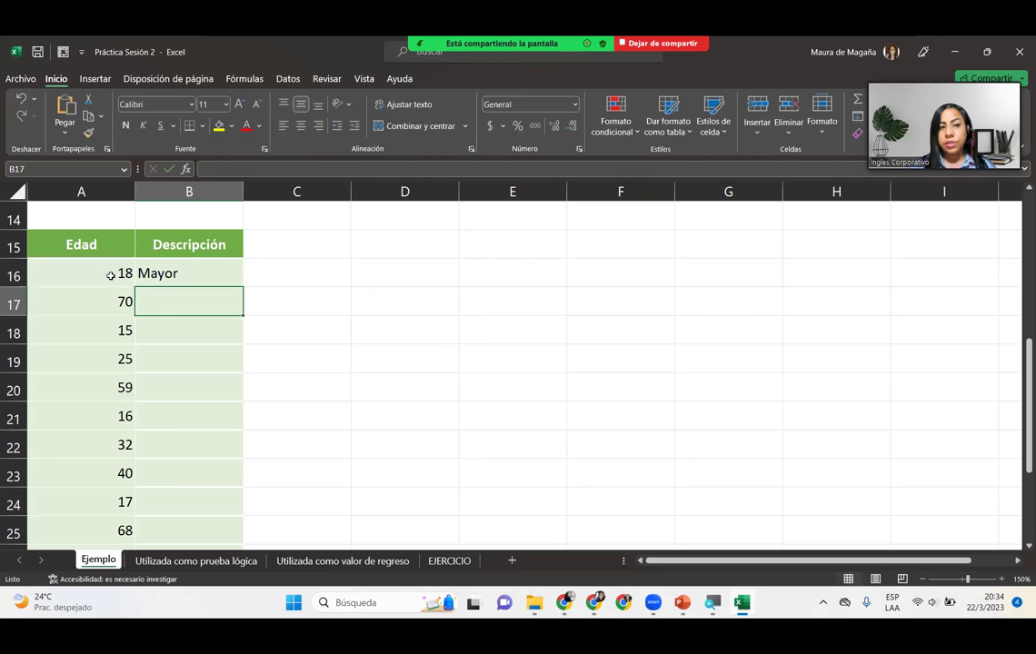
# Copy the B16 formula down the Descripción column to row 29 and centre the filled cells
pyautogui.click(189, 269)
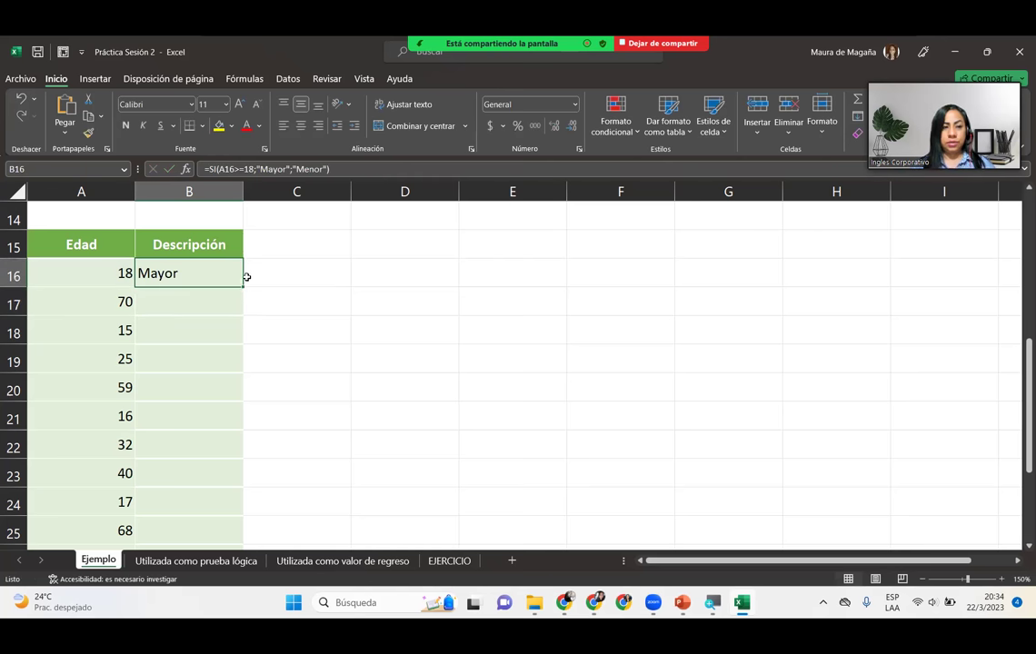
pyautogui.doubleClick(243, 285)
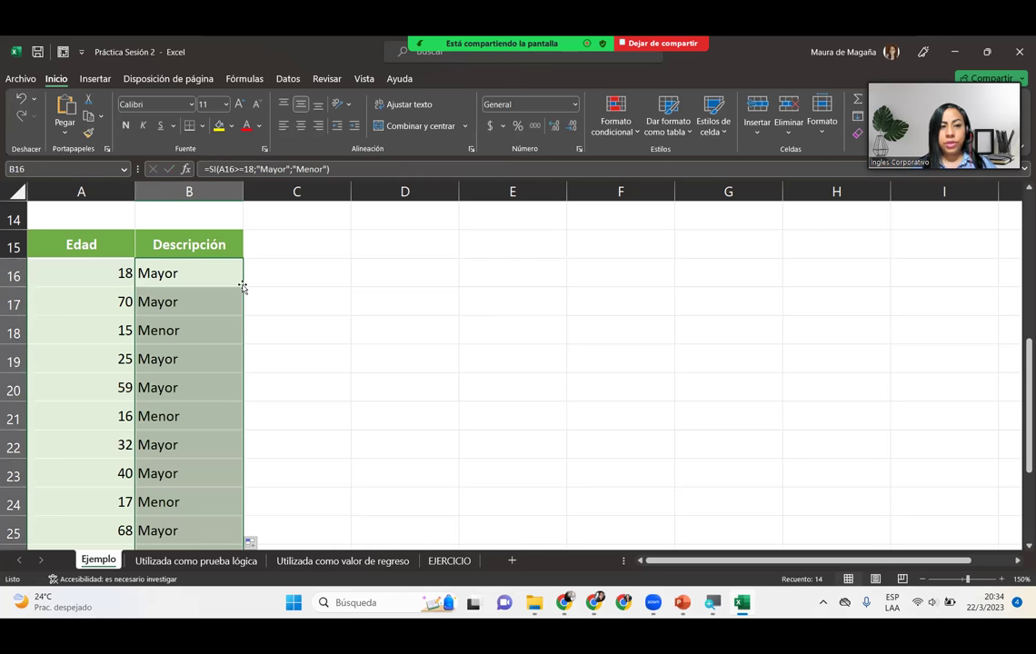
pyautogui.click(301, 126)
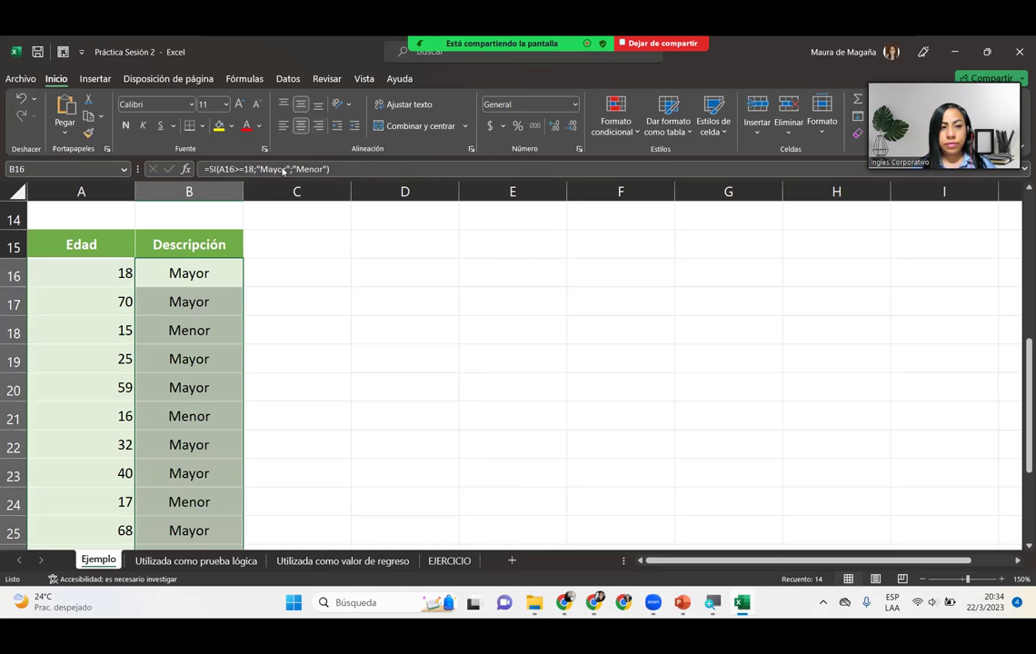
# Check several Descripción results against their ages and the instruction below the table, and look back at the Resultado table
pyautogui.click(221, 284)
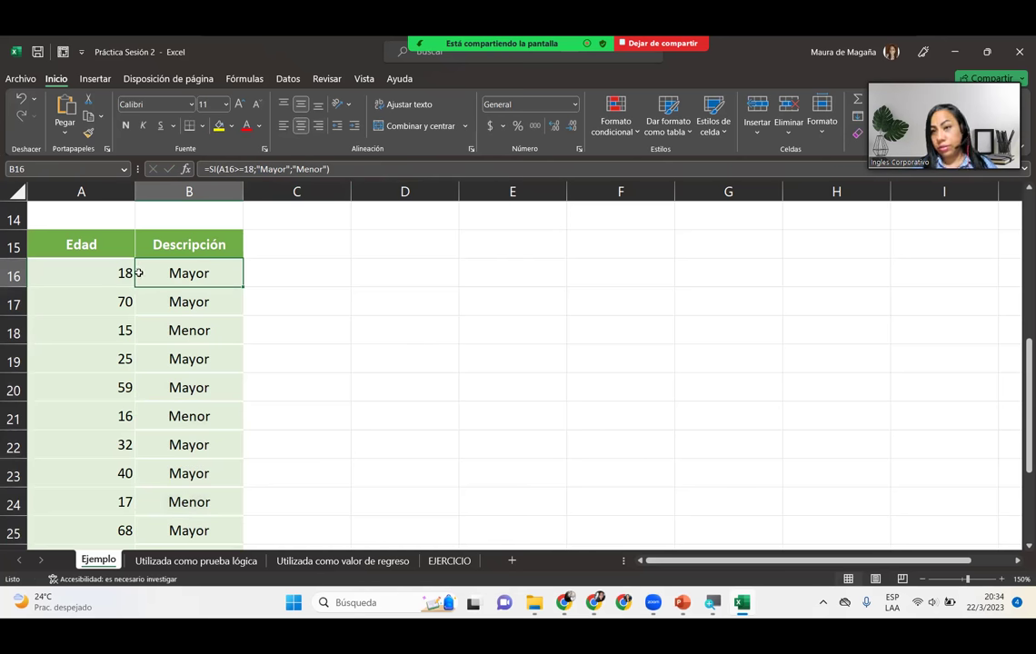
pyautogui.click(223, 336)
pyautogui.click(189, 390)
pyautogui.click(193, 418)
pyautogui.click(200, 512)
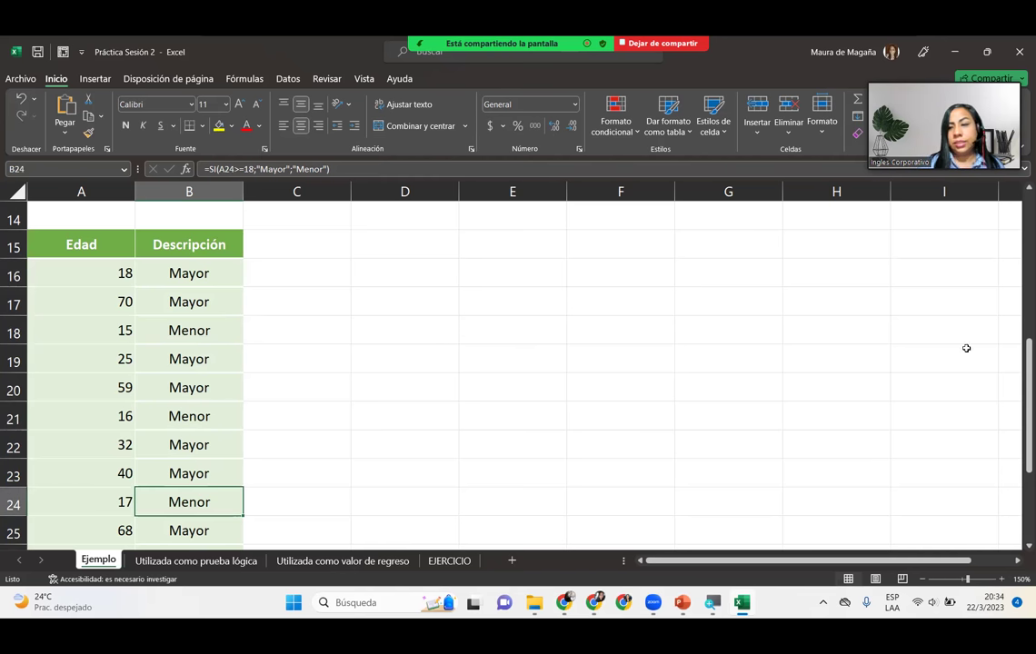
pyautogui.moveTo(1023, 358); pyautogui.dragTo(1019, 449)
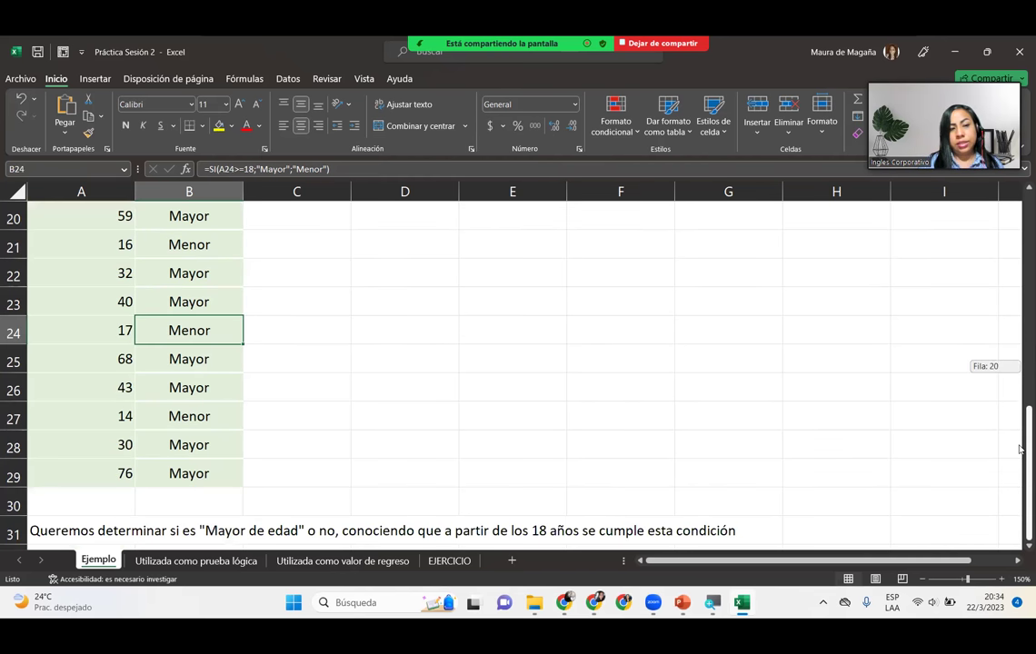
pyautogui.moveTo(1019, 448); pyautogui.dragTo(1019, 384)
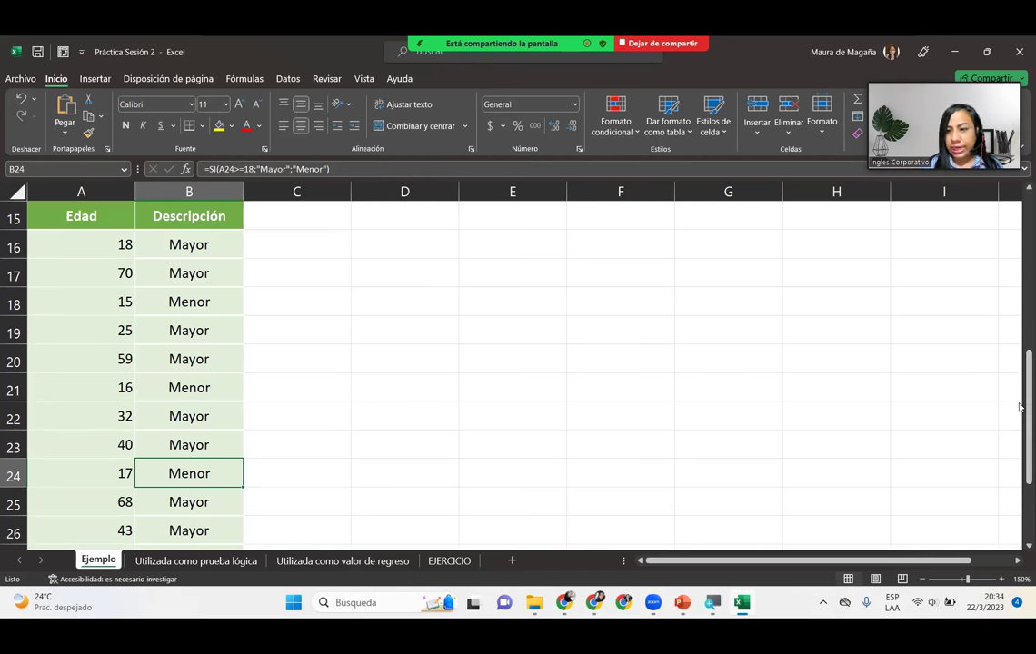
pyautogui.moveTo(1019, 437); pyautogui.dragTo(1018, 250)
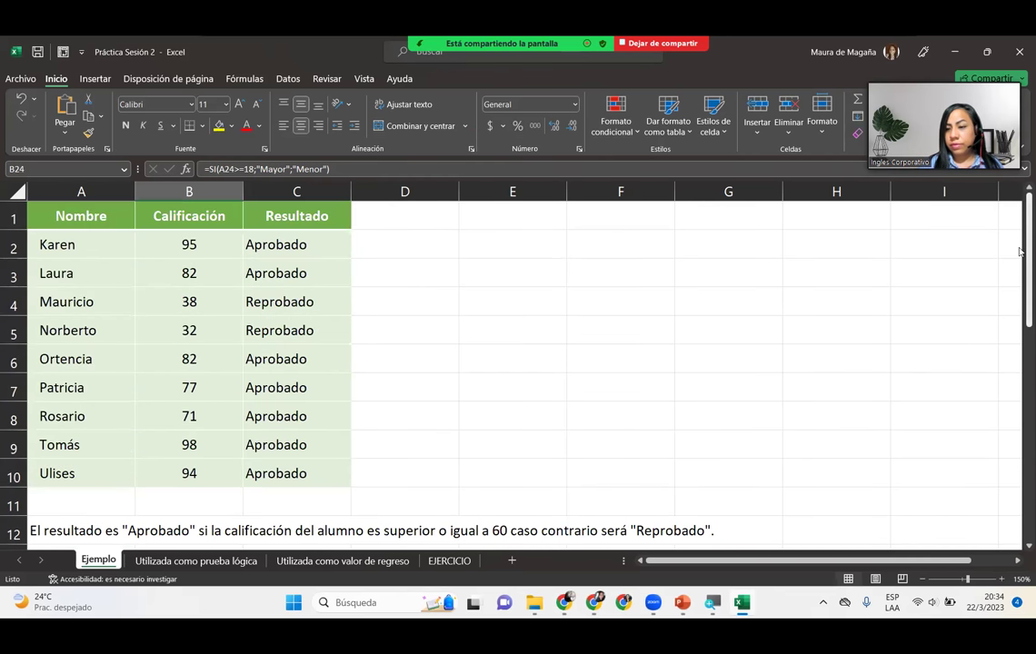
# Return to the Edad table and review the SI formula inside cell B16, leaving it as it is
pyautogui.click(210, 262)
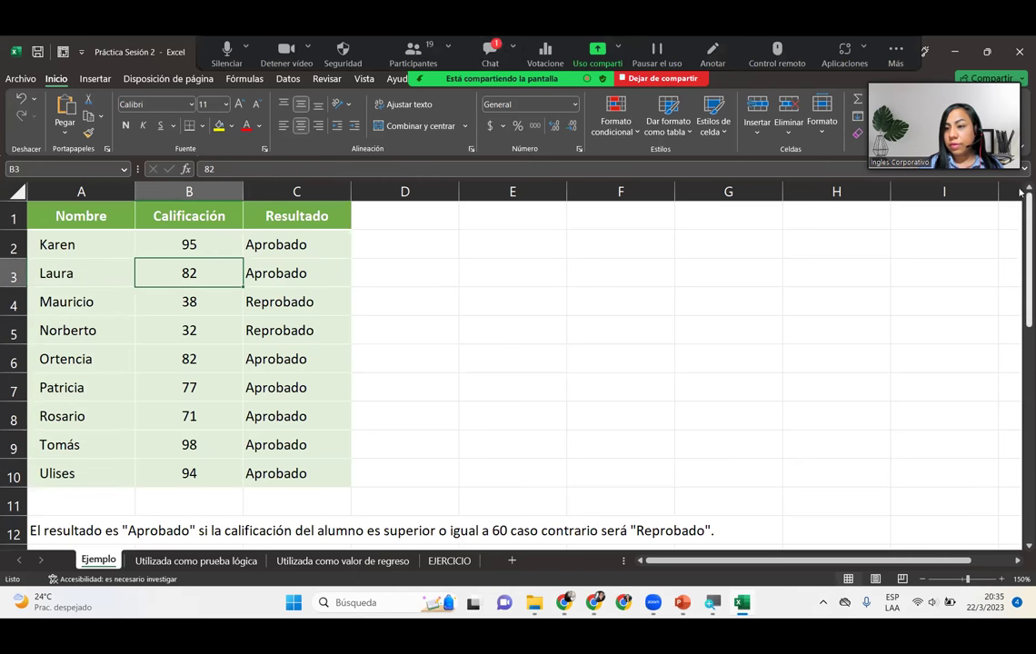
pyautogui.moveTo(1020, 225); pyautogui.dragTo(1019, 364)
pyautogui.click(245, 271)
pyautogui.doubleClick(204, 270)
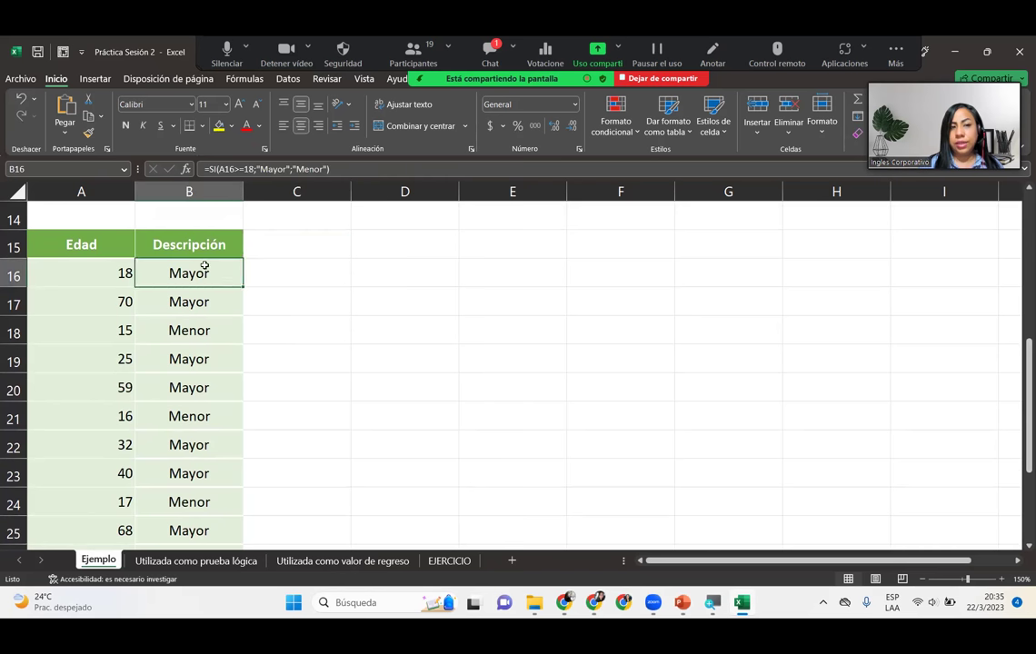
pyautogui.click(435, 169)
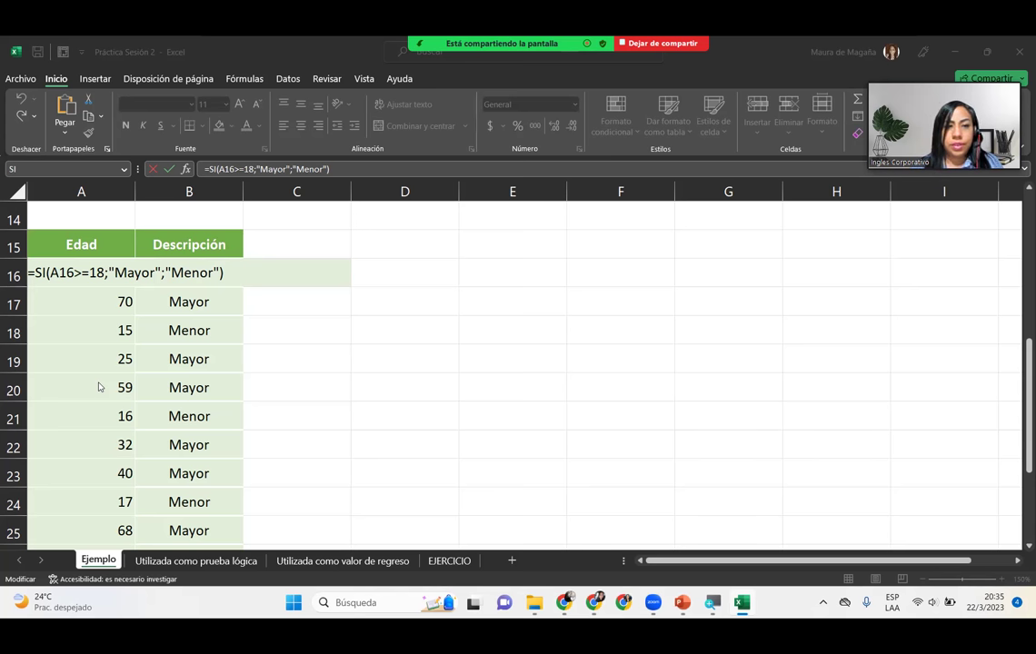
pyautogui.click(277, 275)
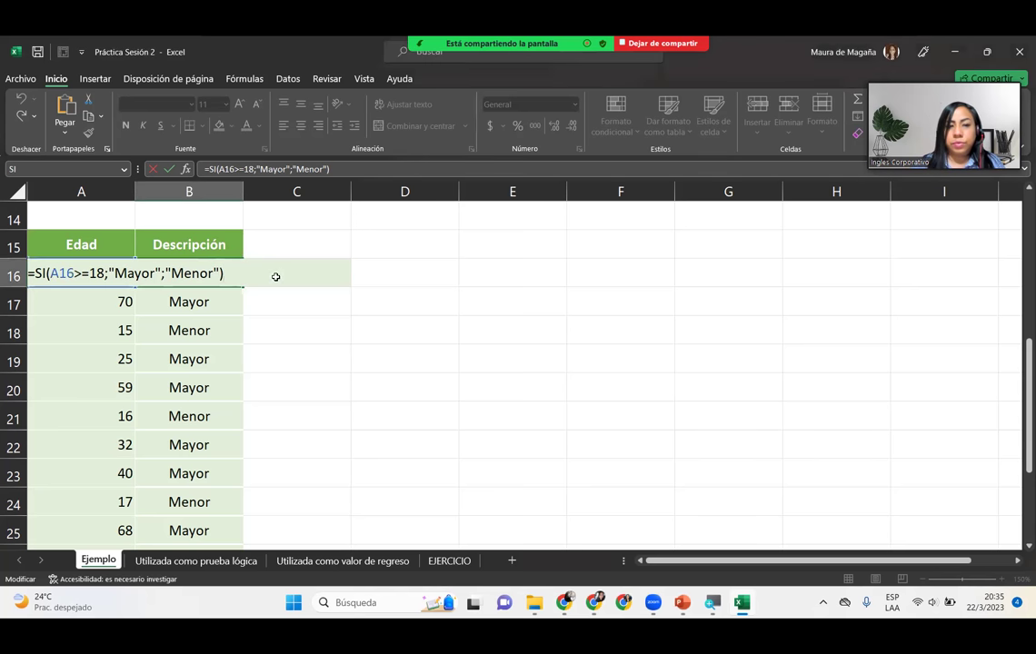
pyautogui.press('Return')
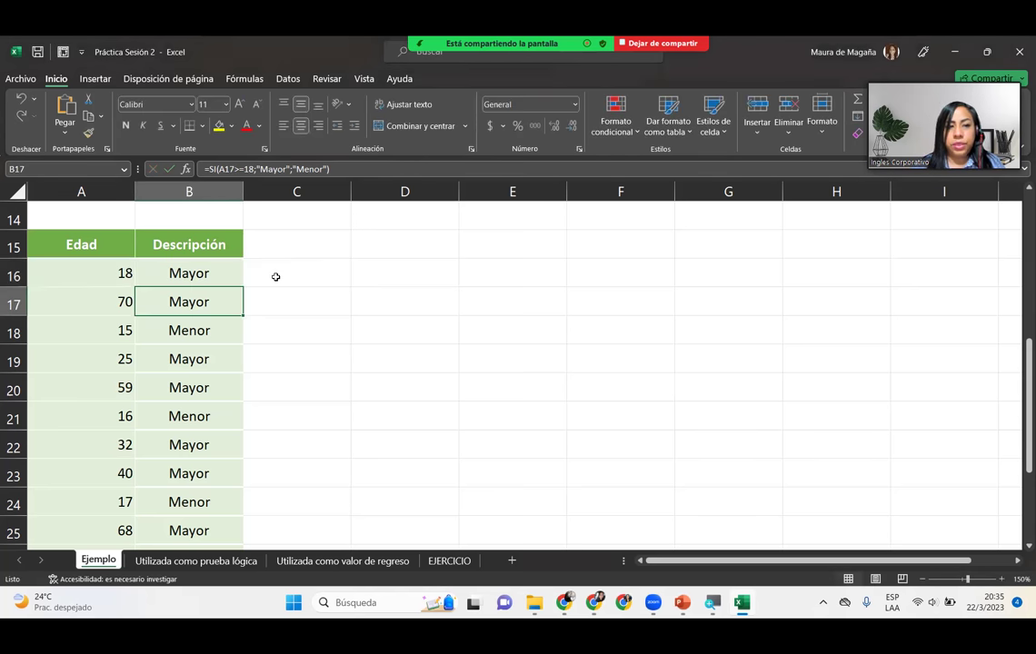
# Open the "Utilizada como prueba lógica" sheet
pyautogui.click(205, 560)
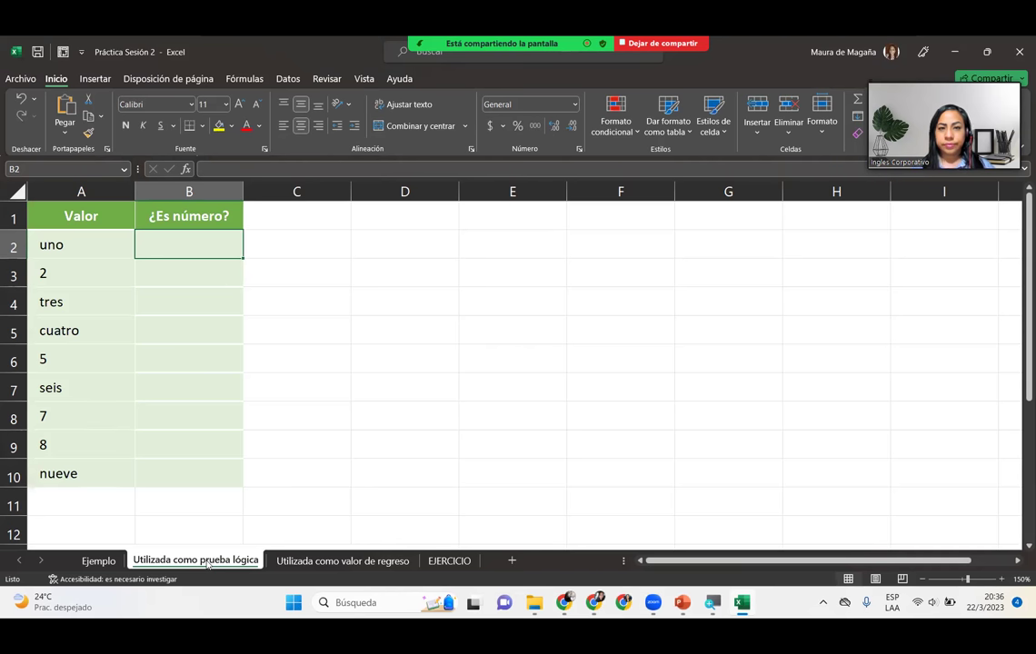
pyautogui.moveTo(172, 48)
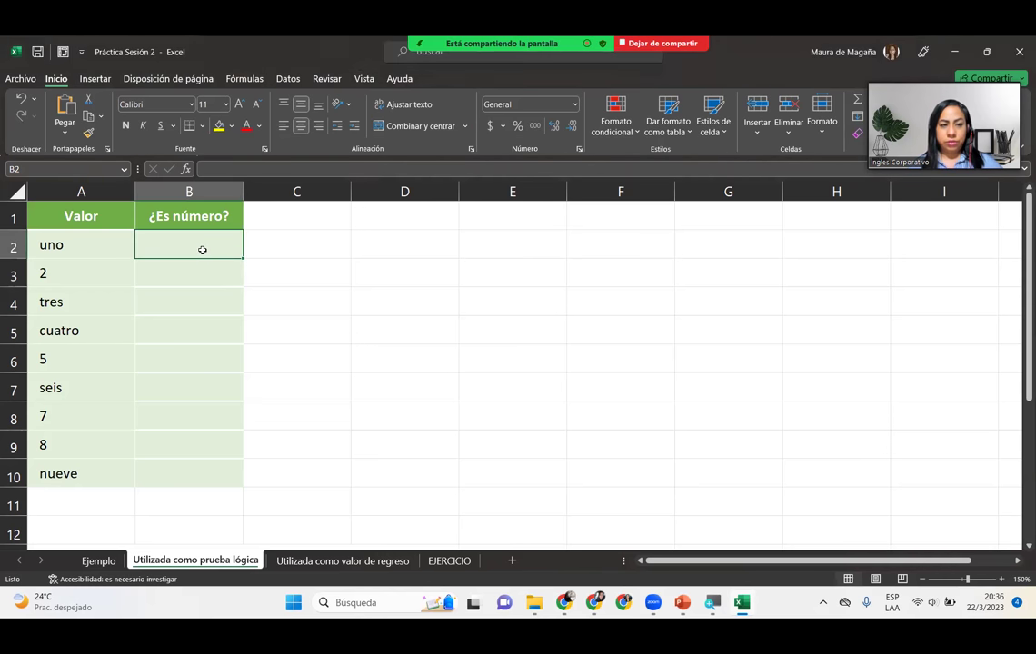
pyautogui.write('=SI(')
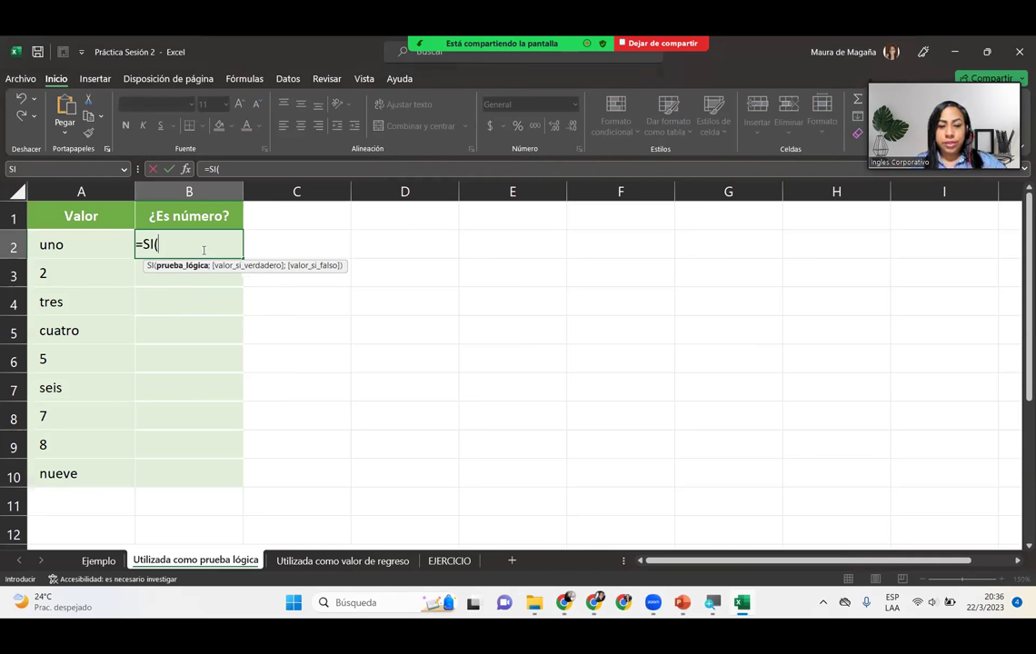
pyautogui.write('si')
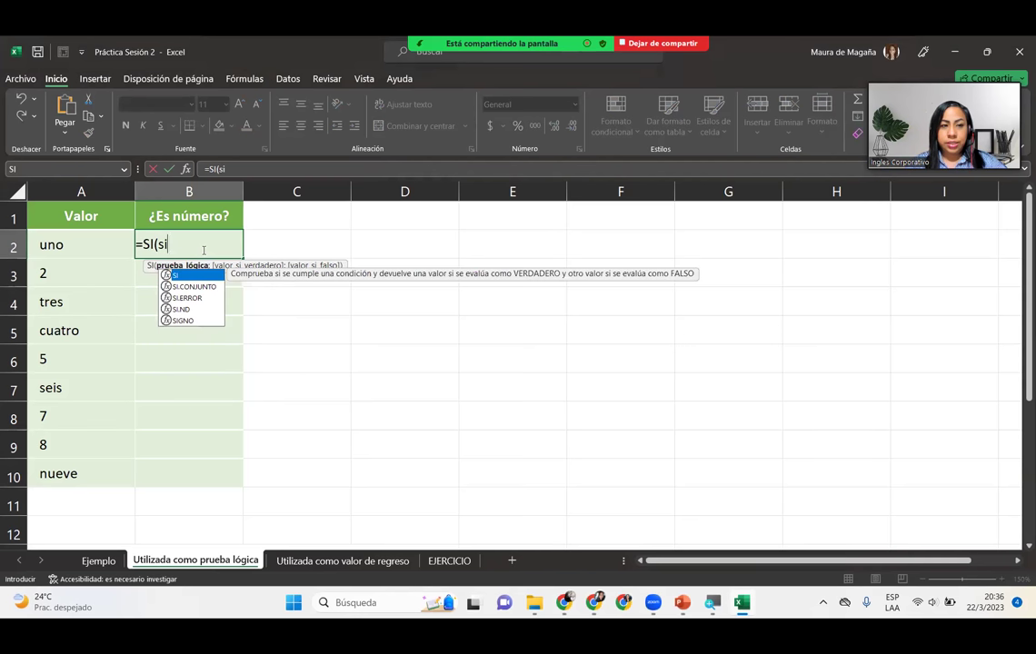
pyautogui.press('BackSpace')
pyautogui.press('BackSpace')
pyautogui.write('esn')
pyautogui.press('Down')
pyautogui.press('Down')
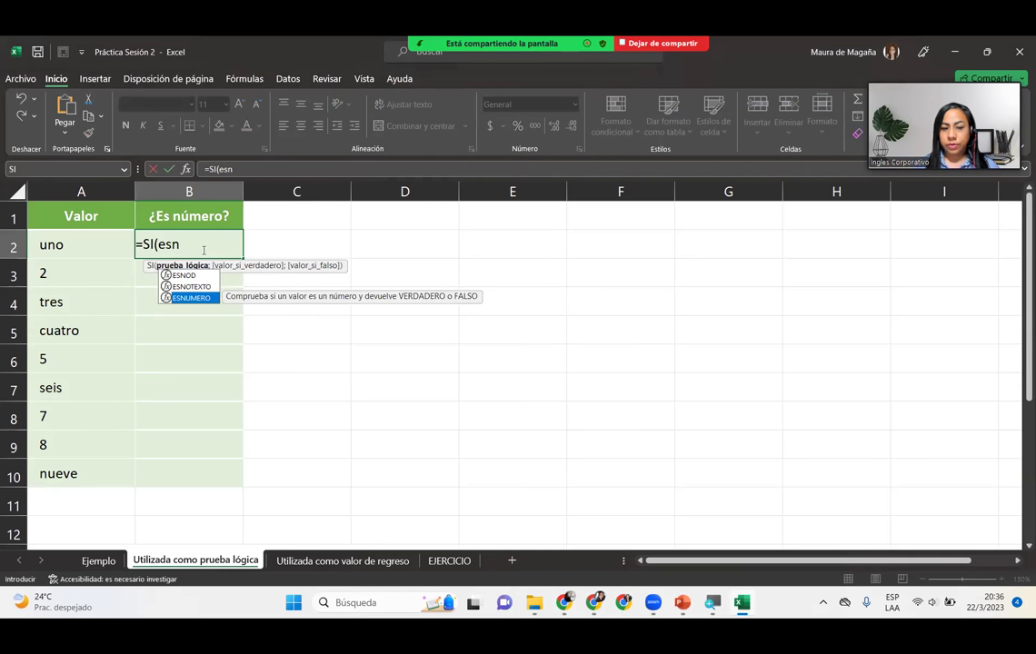
pyautogui.press('Tab')
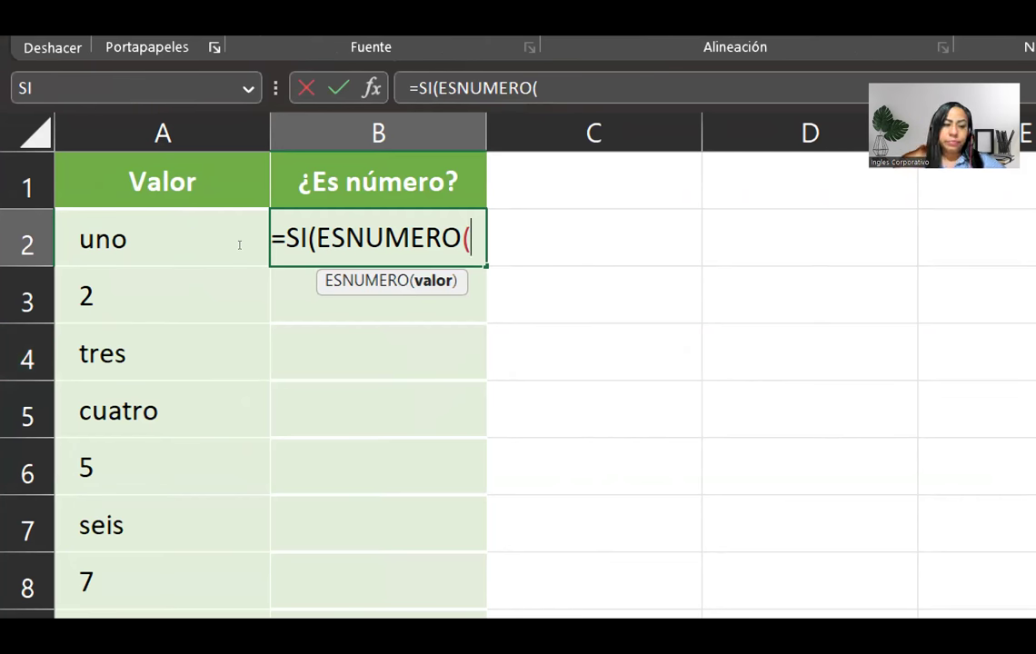
pyautogui.press('Escape')
# Start an SI formula in B2 that uses ESNUMERO(A2) as its logical test
pyautogui.write('=si')
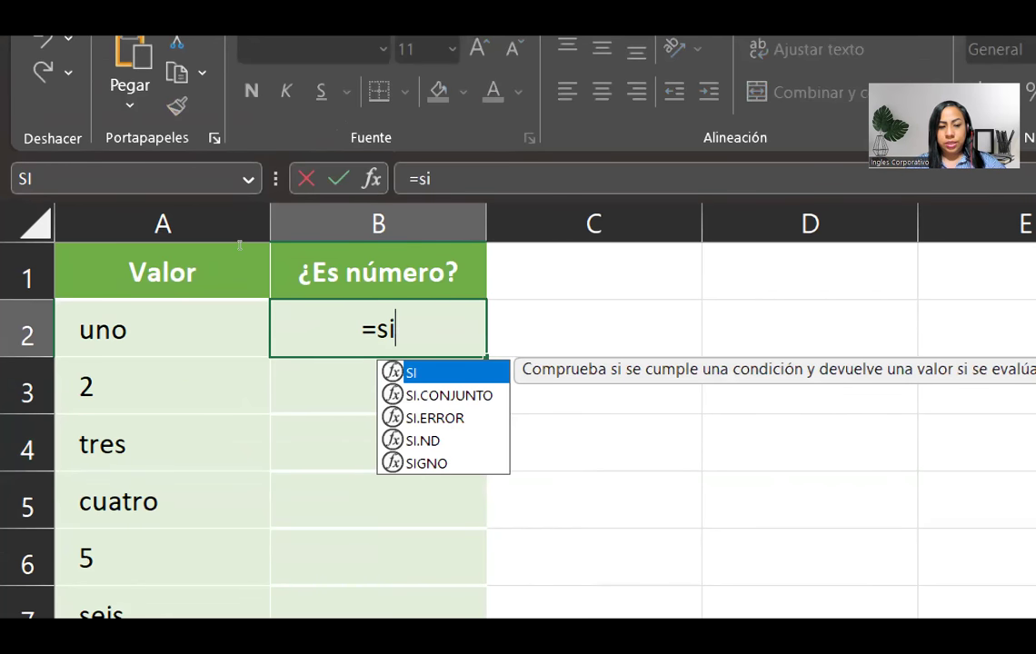
pyautogui.press('Tab')
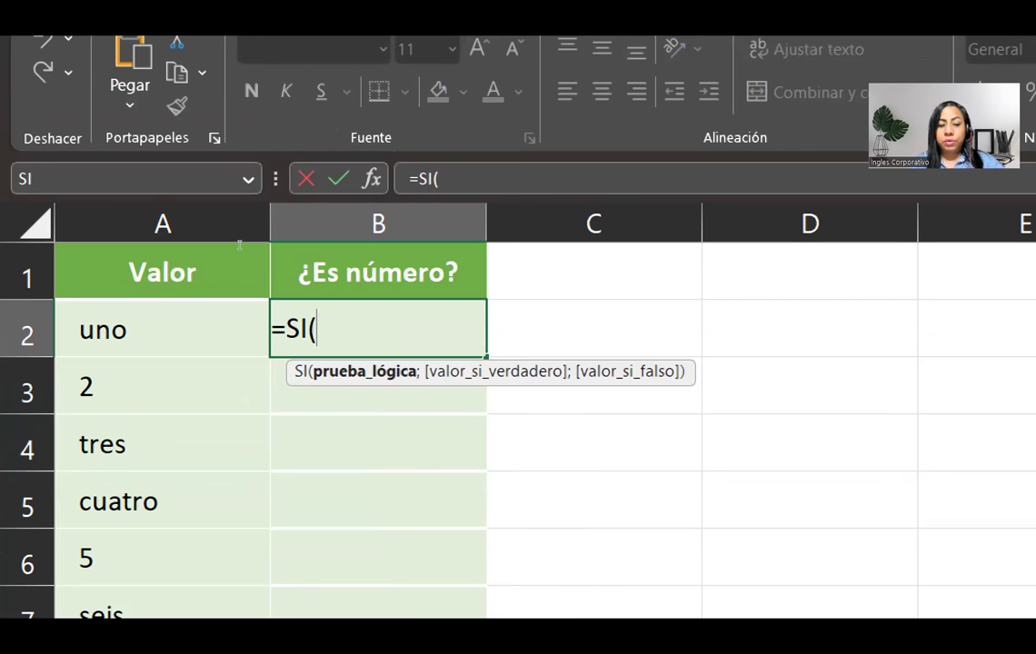
pyautogui.write('esnuem')
pyautogui.press('BackSpace')
pyautogui.press('BackSpace')
pyautogui.press('BackSpace')
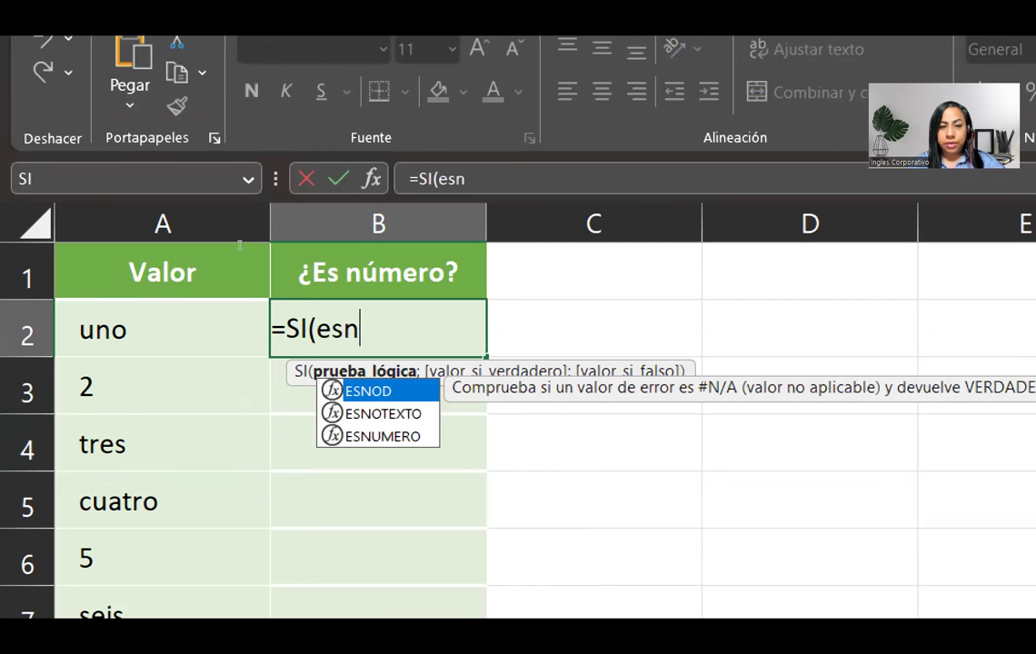
pyautogui.write('um')
pyautogui.press('Tab')
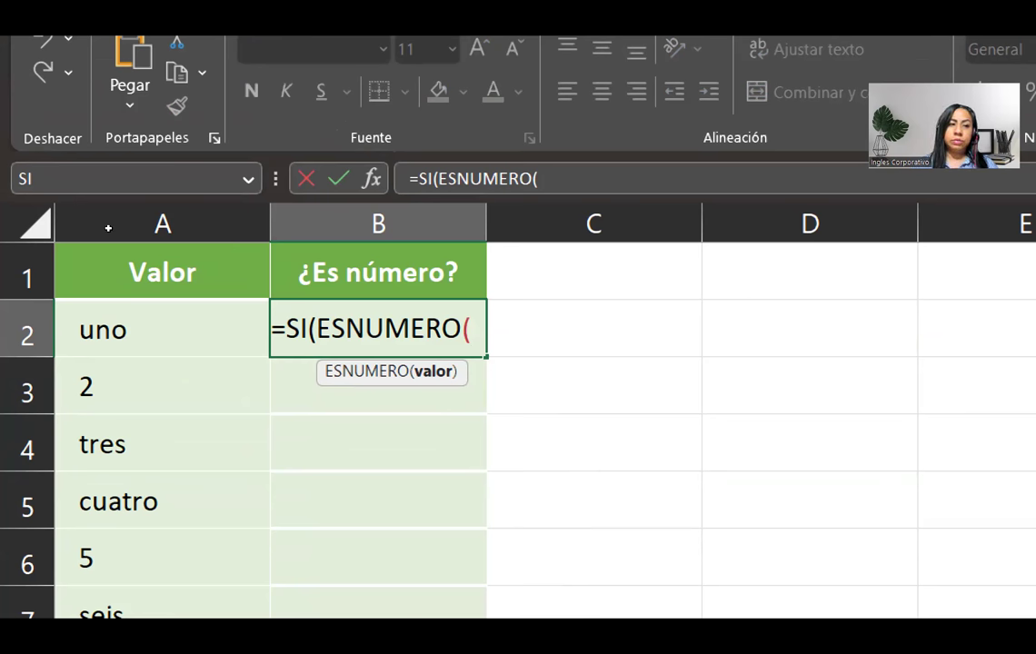
pyautogui.press('Left')
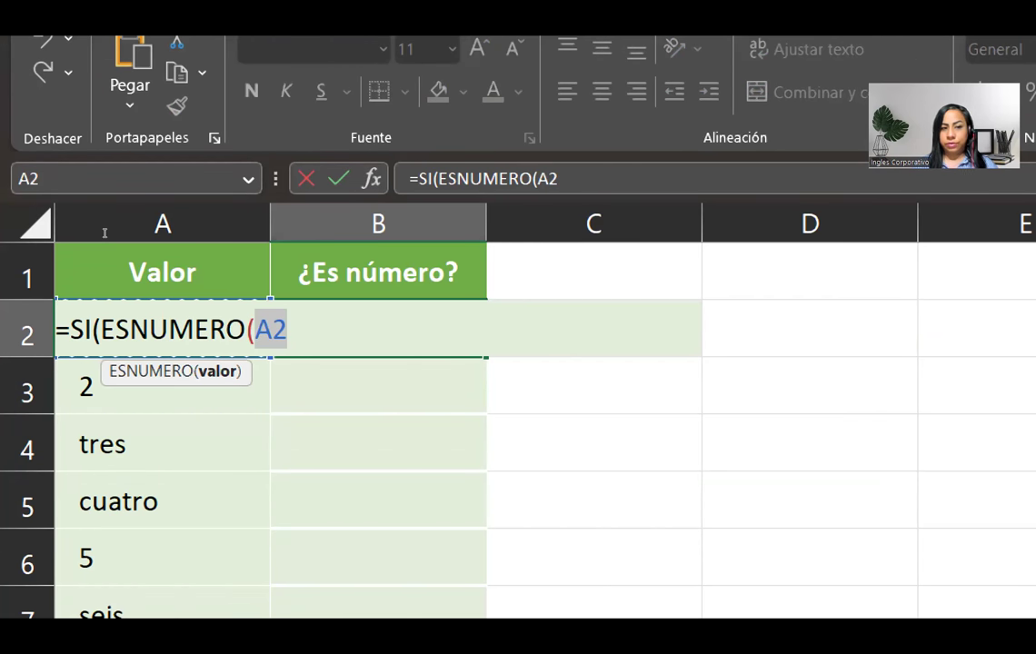
pyautogui.write(')')
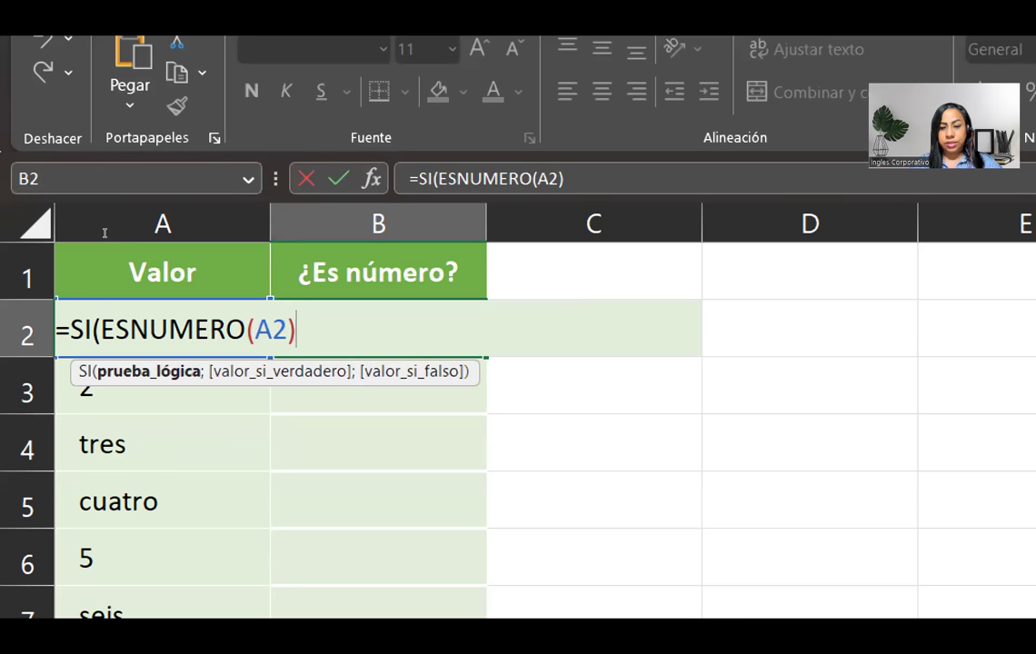
# Complete the B2 formula with "Si" as the value if true and "No" as the value if false
pyautogui.write(';')
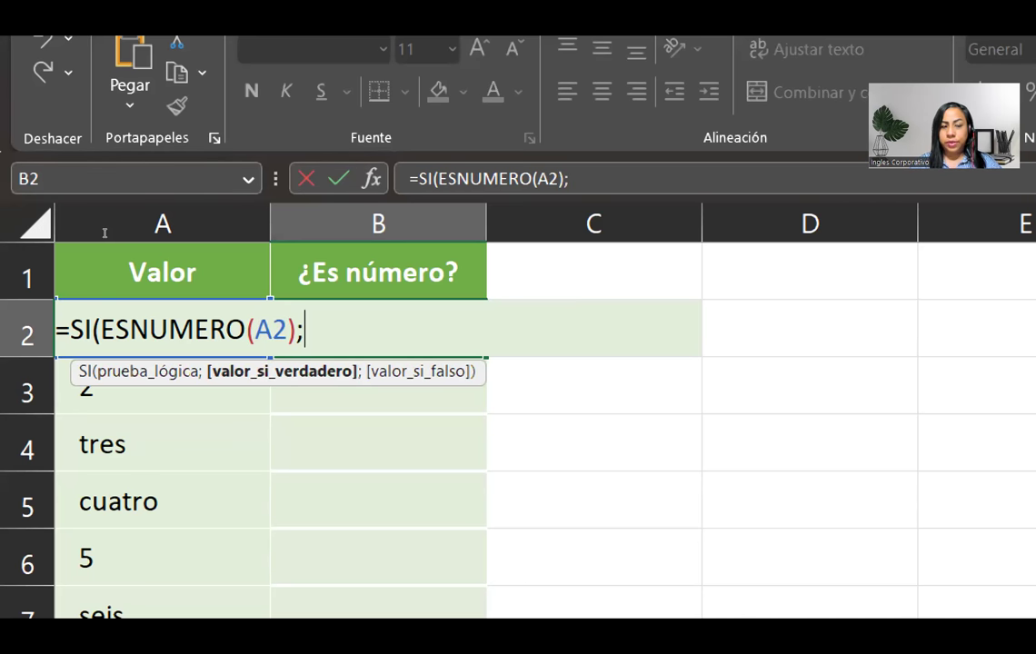
pyautogui.write('"')
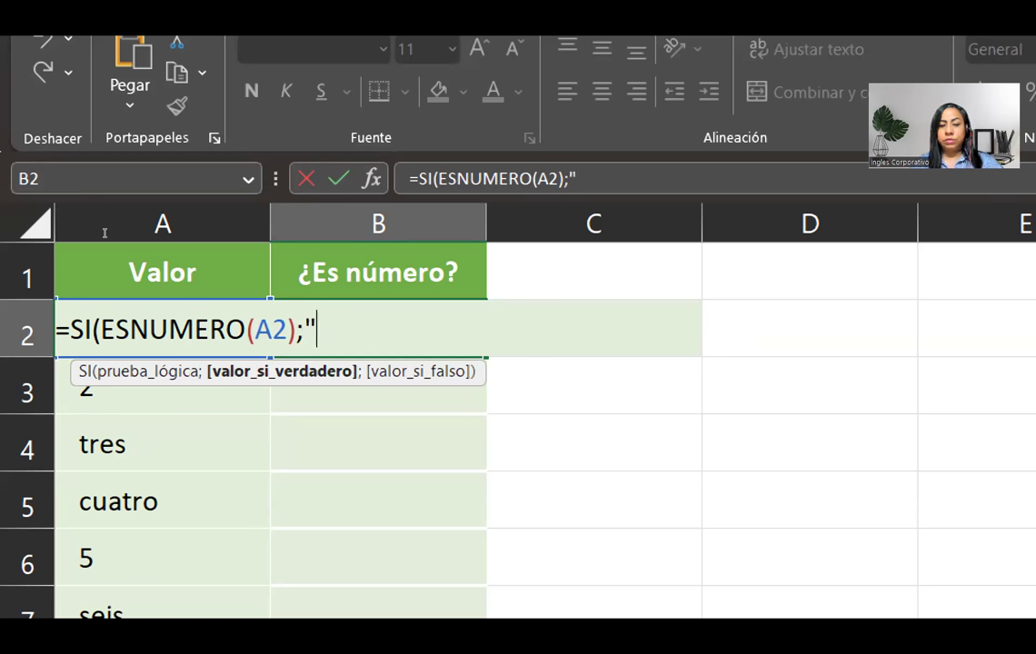
pyautogui.write('Si"')
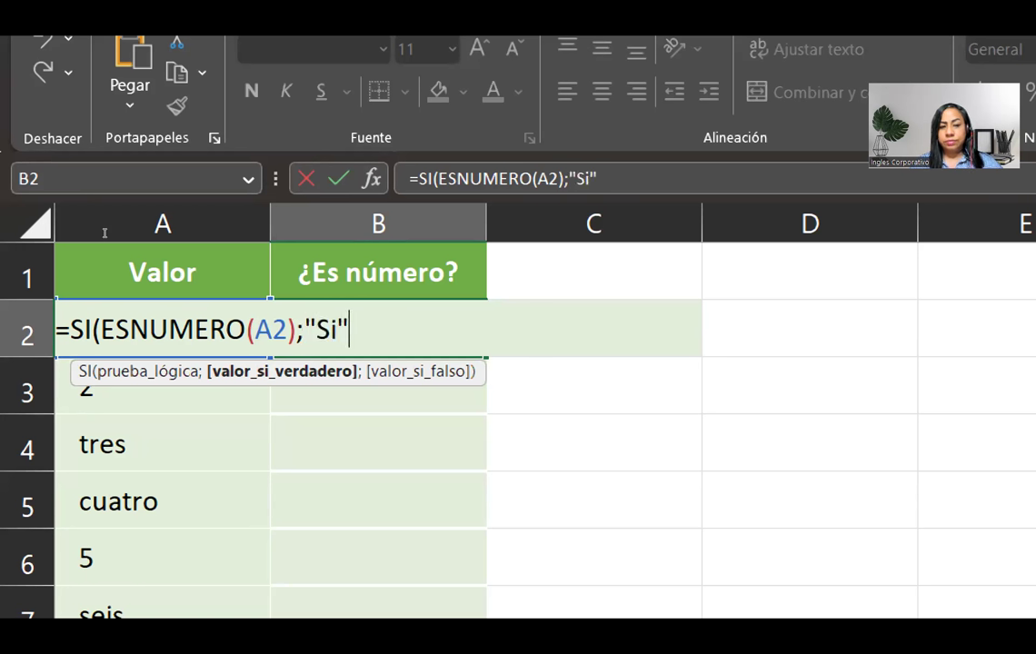
pyautogui.write(';"No")')
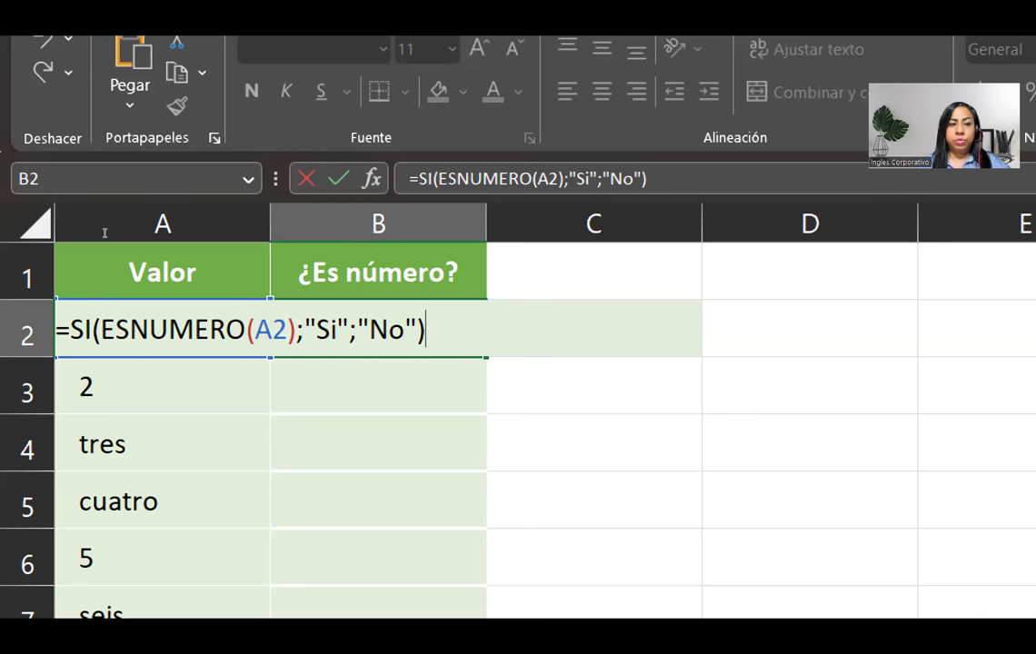
# Highlight the "Si" argument inside the B2 formula for review, and enter the formula
pyautogui.press('Left')
pyautogui.press('Left')
pyautogui.press('Left')
pyautogui.press('Left')
pyautogui.press('Left')
pyautogui.press('Left')
pyautogui.press('Left')
pyautogui.press('Left')
pyautogui.press('Left')
pyautogui.press('Left')
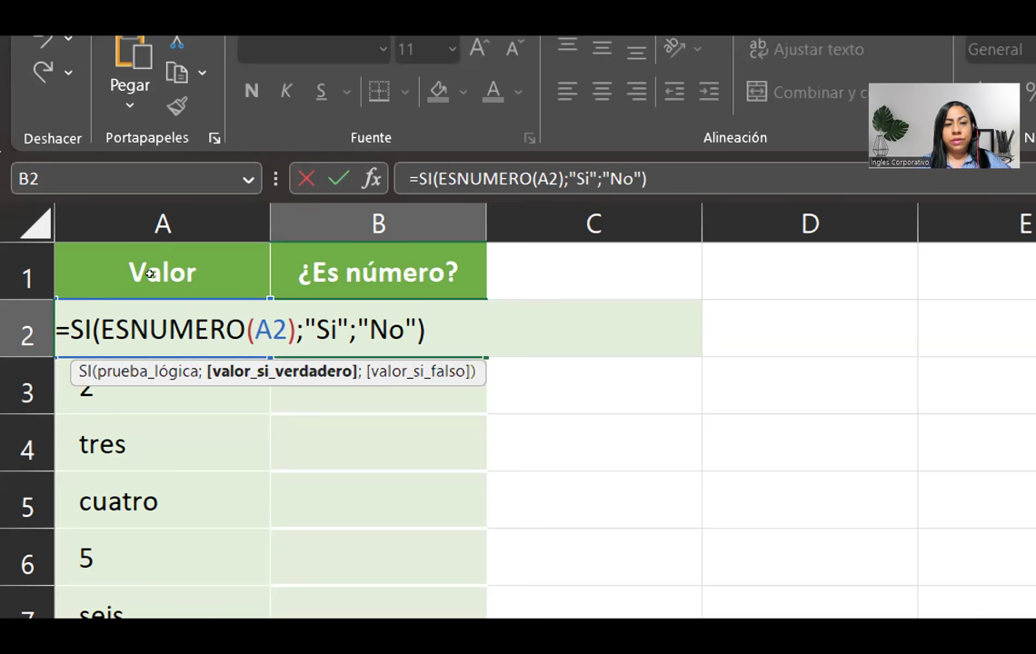
pyautogui.hotkey('shift', 'Right')
pyautogui.hotkey('shift', 'Right')
pyautogui.hotkey('shift', 'Right')
pyautogui.hotkey('shift', 'Right')
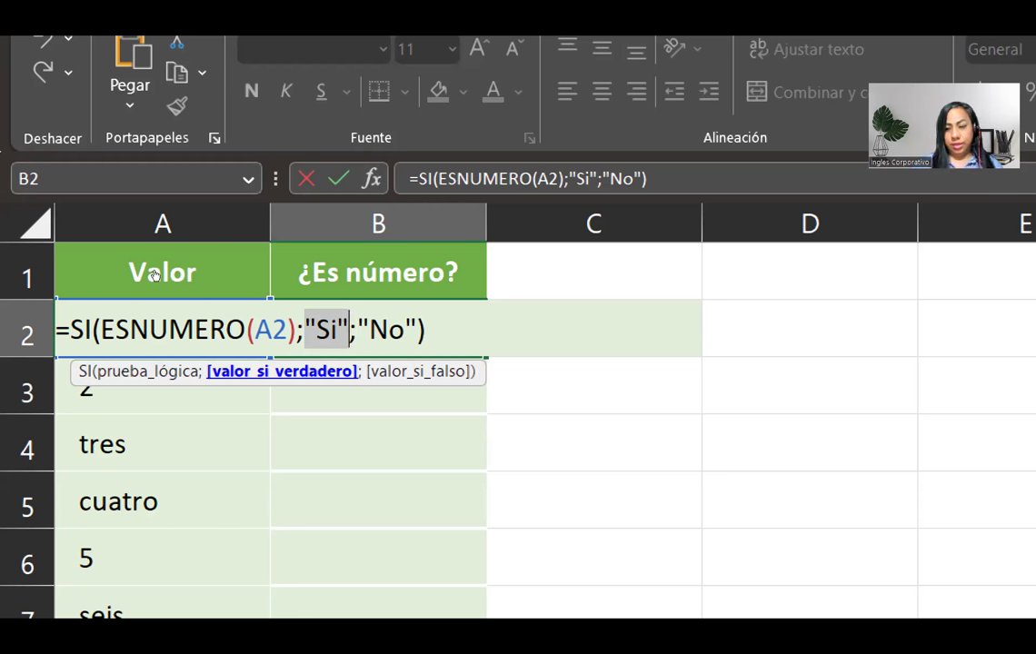
pyautogui.press('Return')
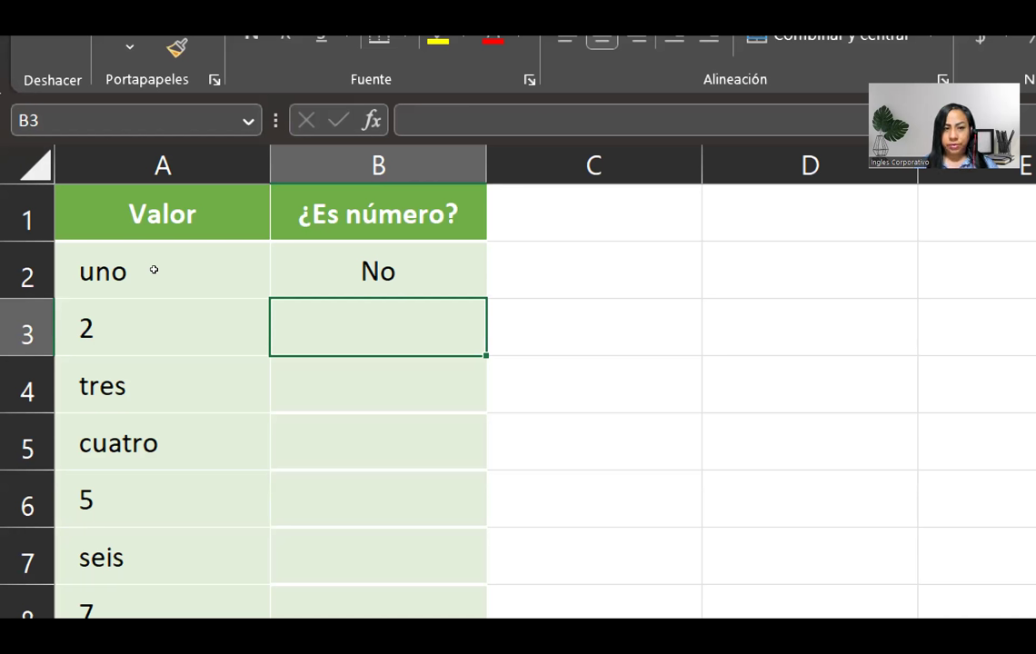
# Copy the B2 formula down the ¿Es número? column to row 10
pyautogui.press('Up')
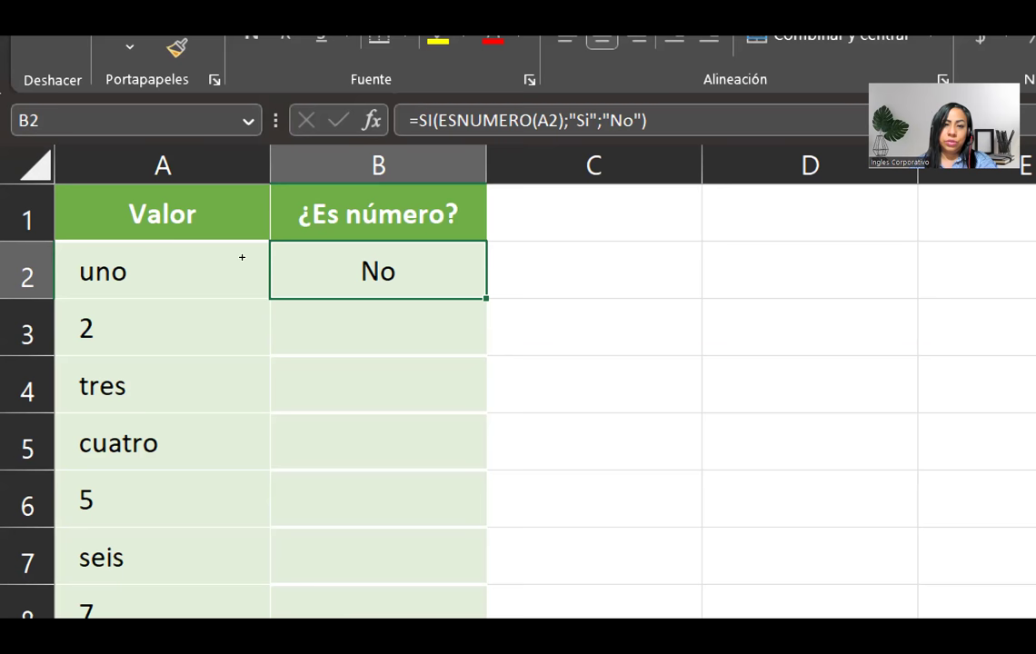
pyautogui.doubleClick(486, 298)
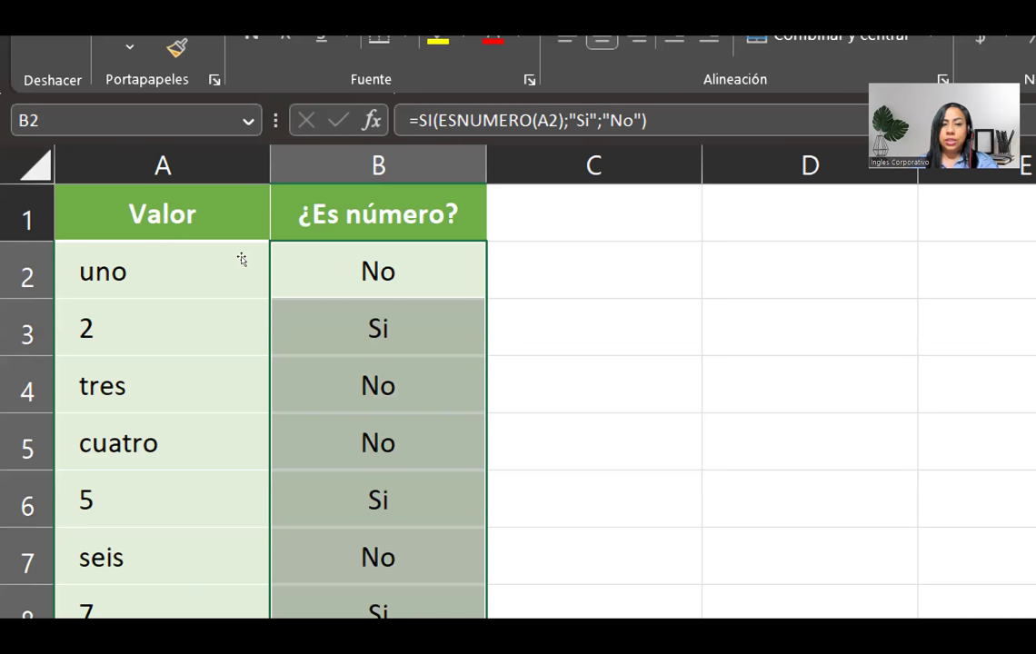
pyautogui.click(471, 309)
# Check the ¿Es número? results down the column against the entries in the Valor column
pyautogui.press('Down')
pyautogui.press('Down')
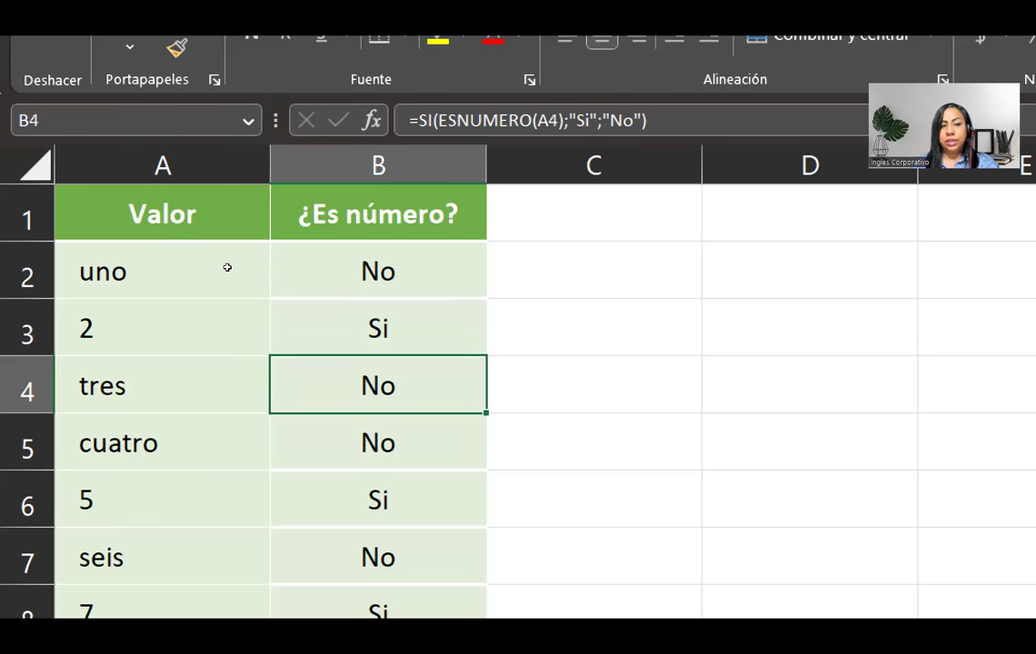
pyautogui.press('Down')
pyautogui.press('Down')
pyautogui.press('Down')
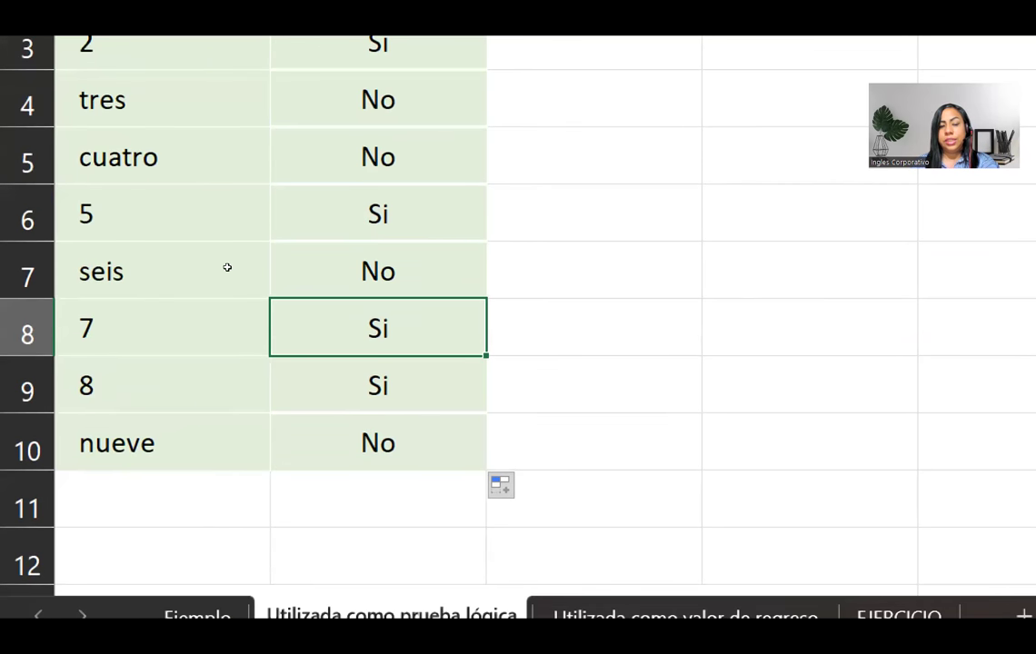
pyautogui.press('Down')
pyautogui.press('Up')
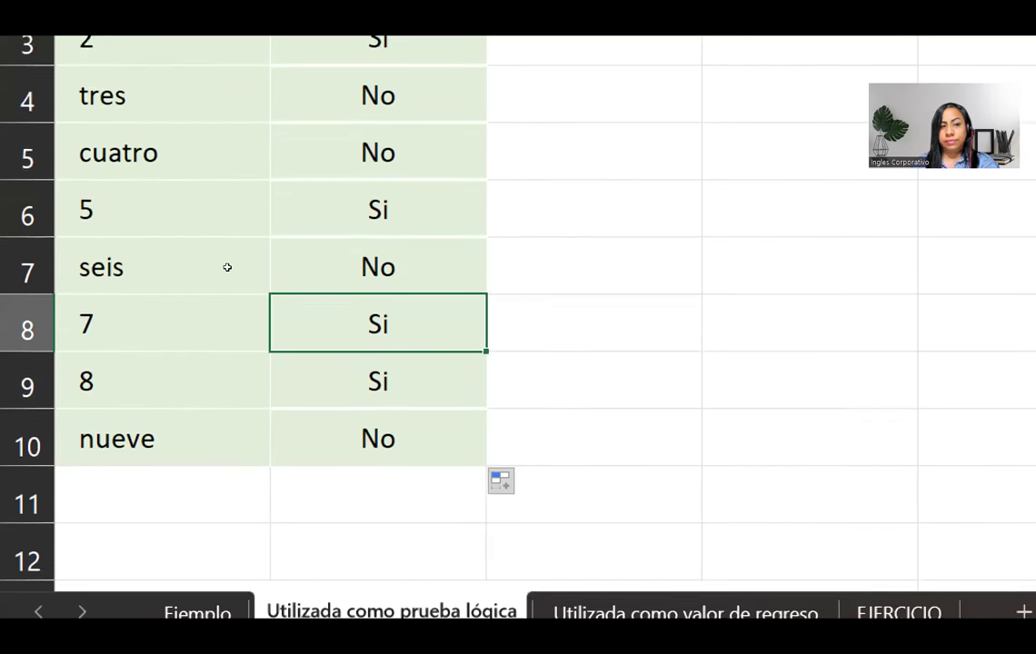
pyautogui.hotkey('ctrl', 'Up')
pyautogui.press('Down')
pyautogui.press('Down')
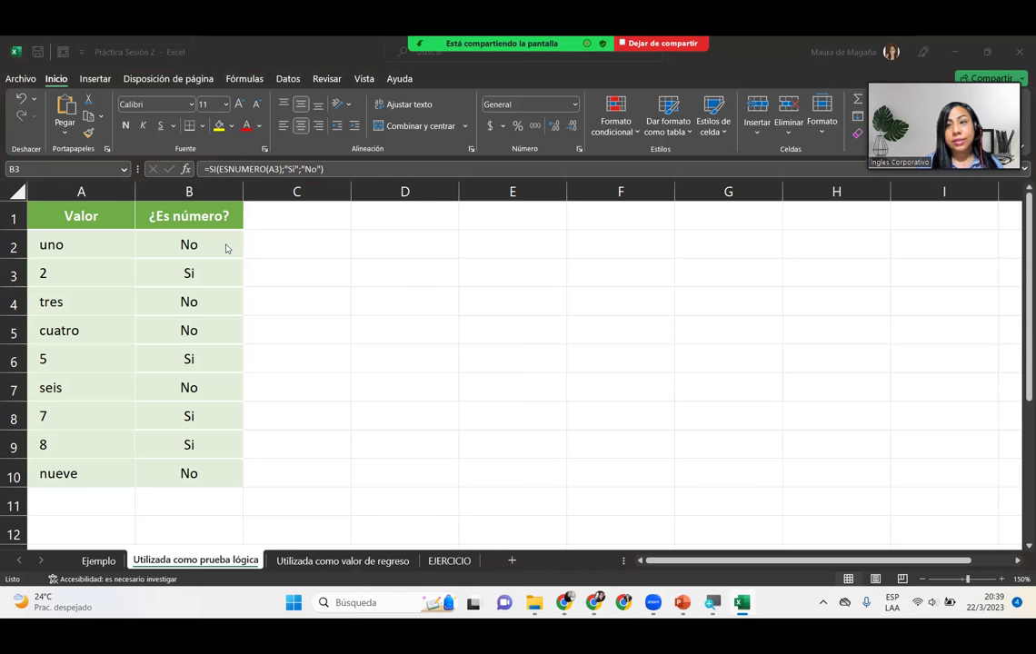
# Try inserting a space inside the "Si" text of the B3 formula
pyautogui.press('F2')
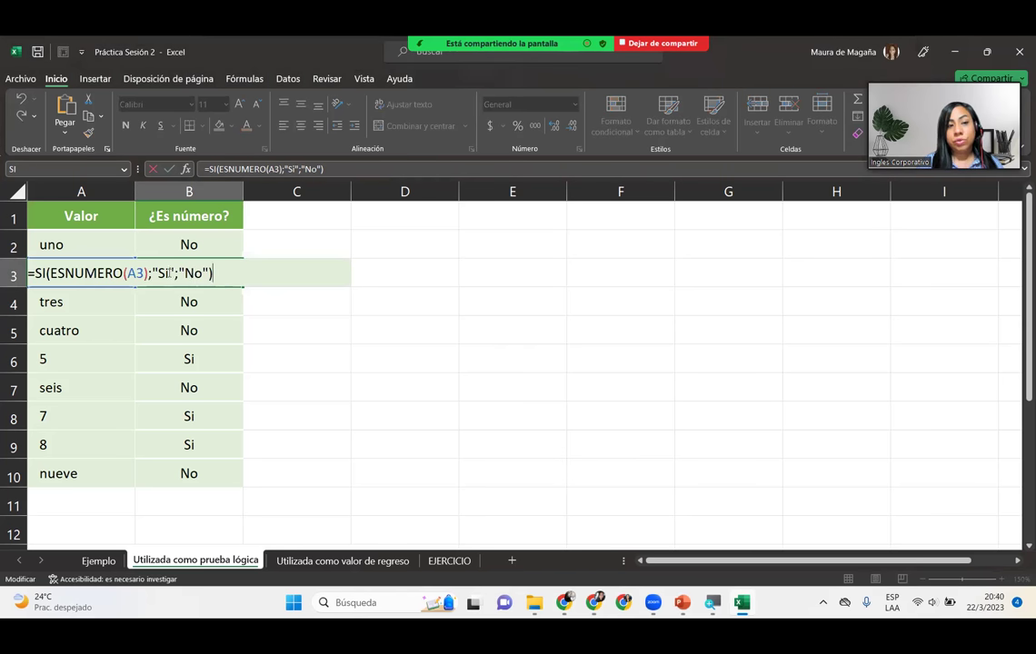
pyautogui.click(169, 272)
pyautogui.moveTo(174, 273); pyautogui.dragTo(152, 273)
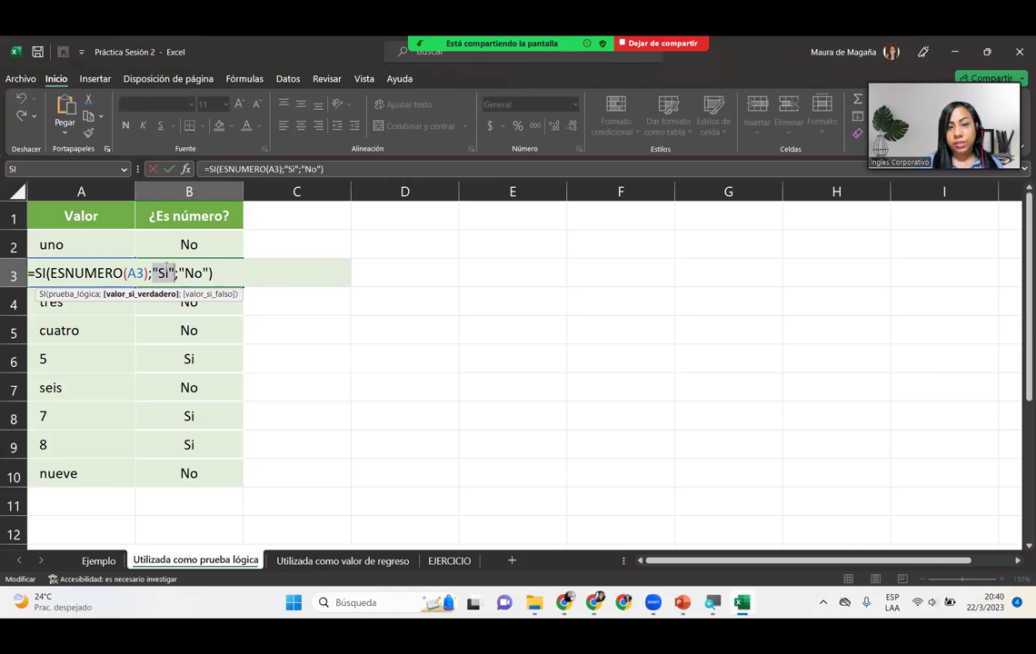
pyautogui.click(168, 273)
pyautogui.write('´')
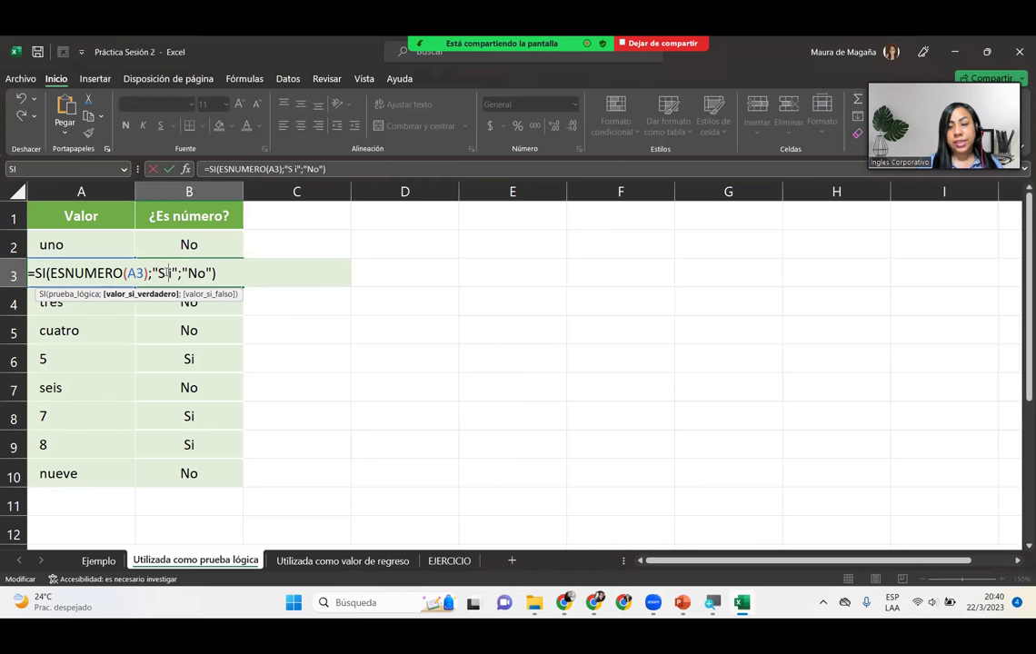
pyautogui.press('Return')
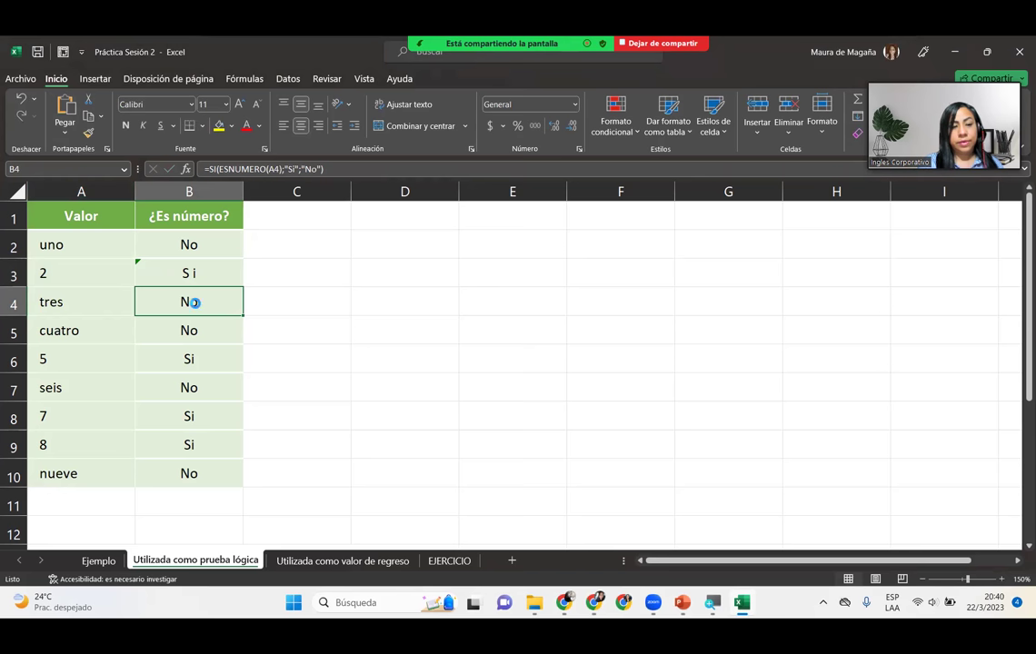
# Review the SI formula inside cell B2, leaving it as it is
pyautogui.doubleClick(235, 253)
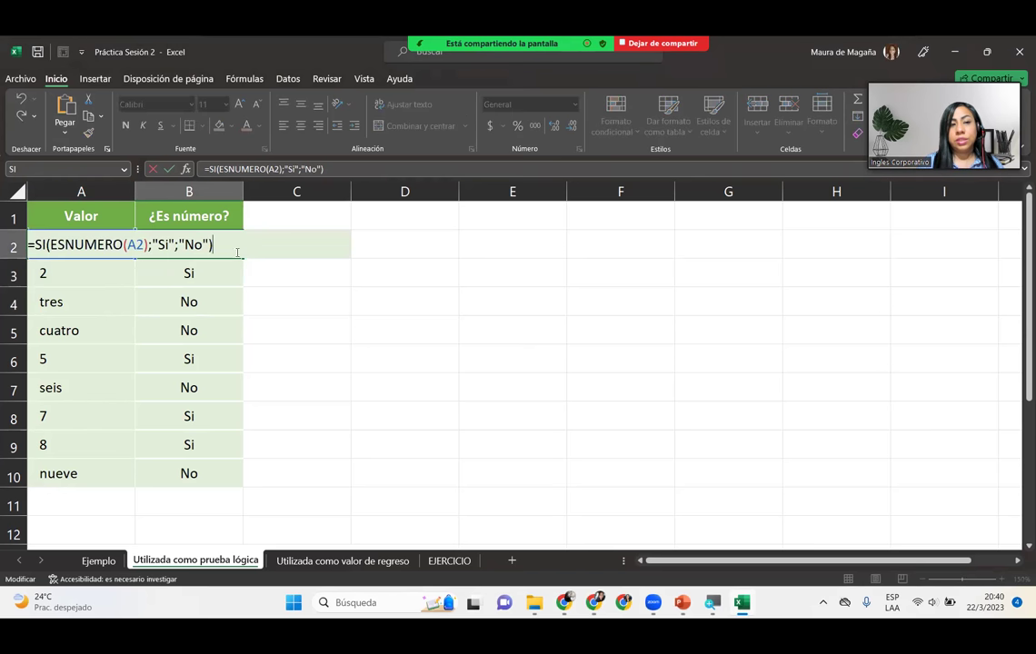
pyautogui.press('Return')
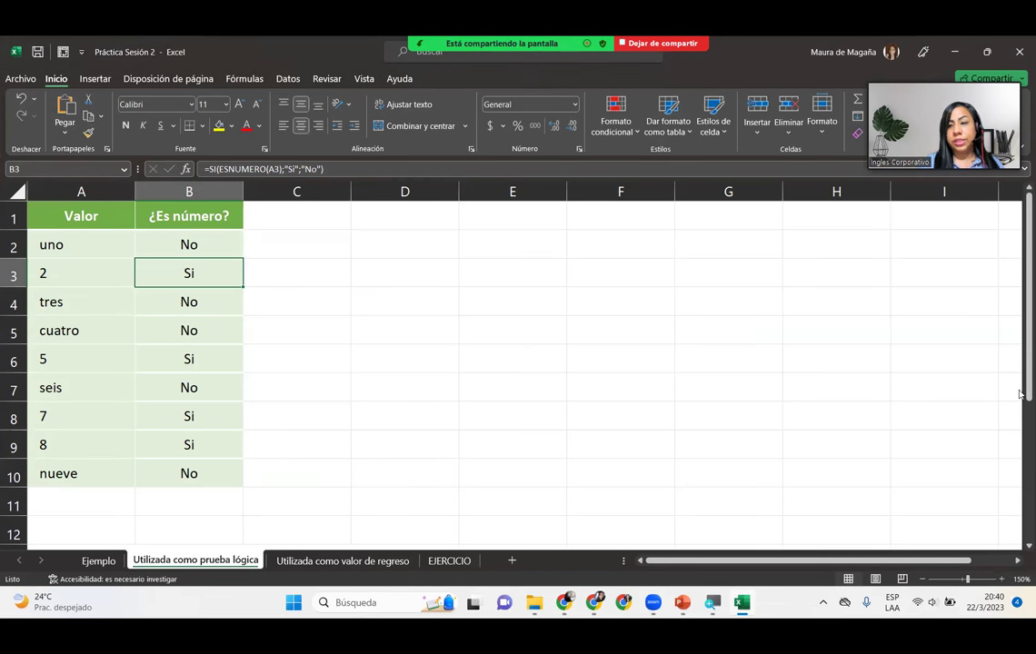
pyautogui.moveTo(1020, 394); pyautogui.dragTo(1019, 380)
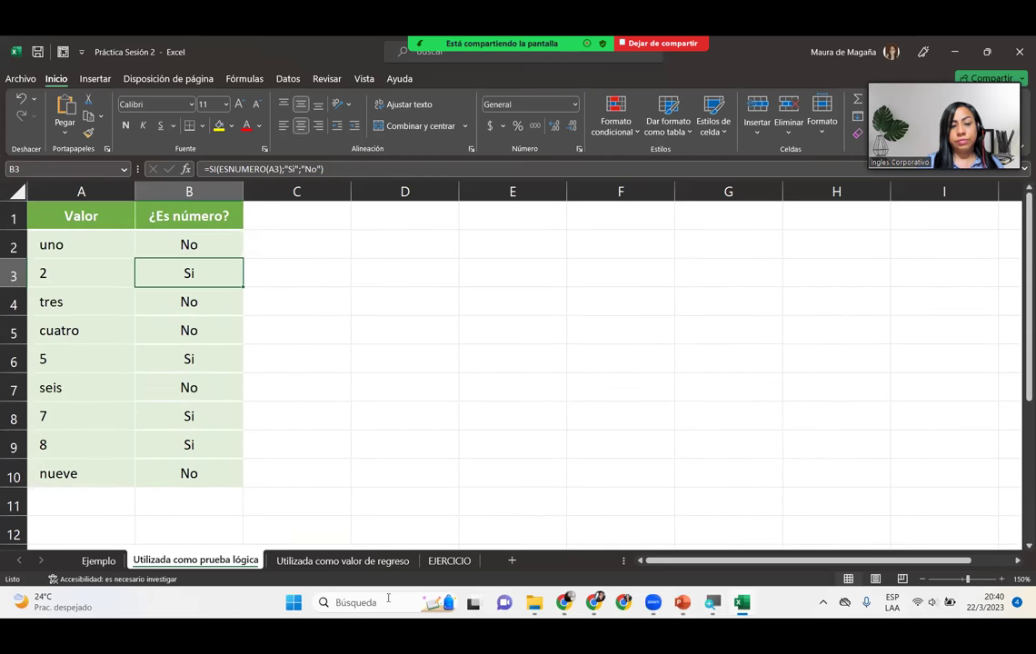
# Open the "Utilizada como valor de regreso" sheet and bring the instruction in row 13 into view
pyautogui.click(288, 559)
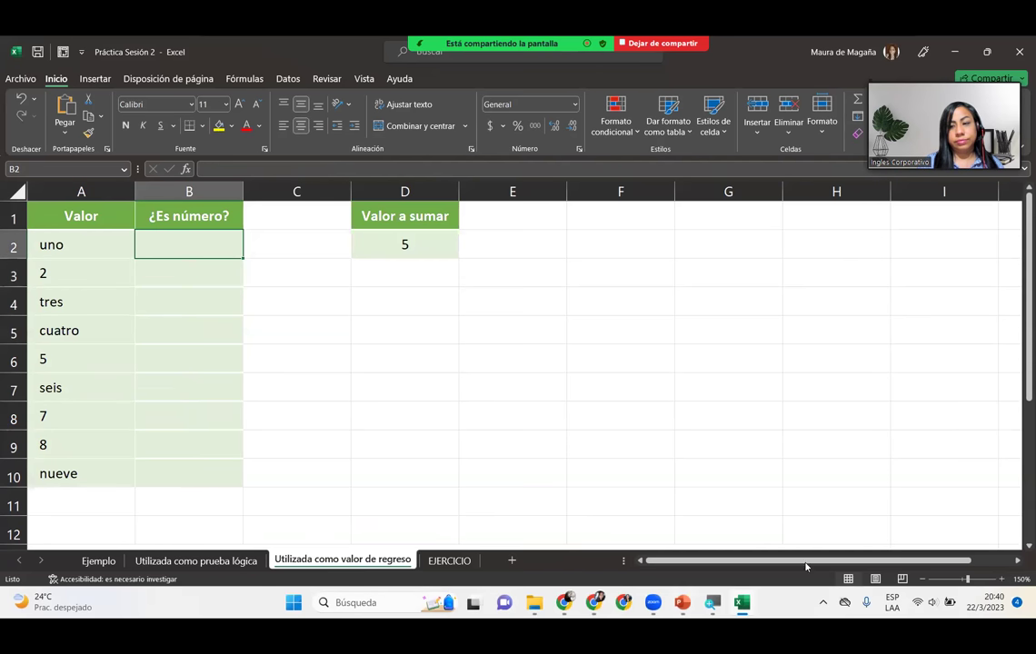
pyautogui.click(923, 580)
pyautogui.click(923, 580)
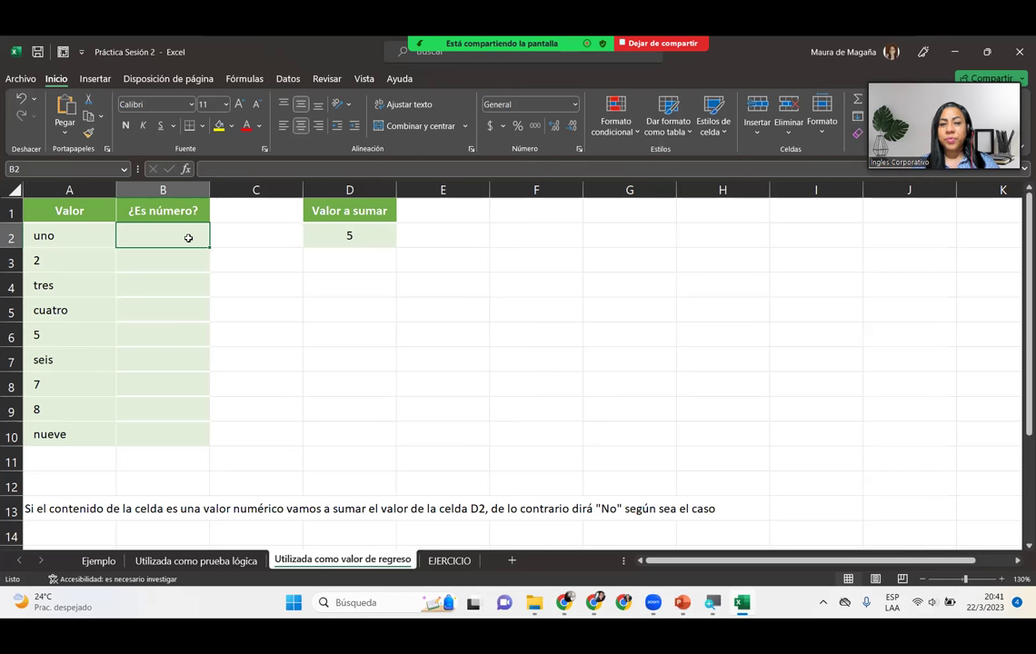
# Begin an SI formula in B2 of this sheet with ESNUMERO(A2) as the logical test
pyautogui.write('=')
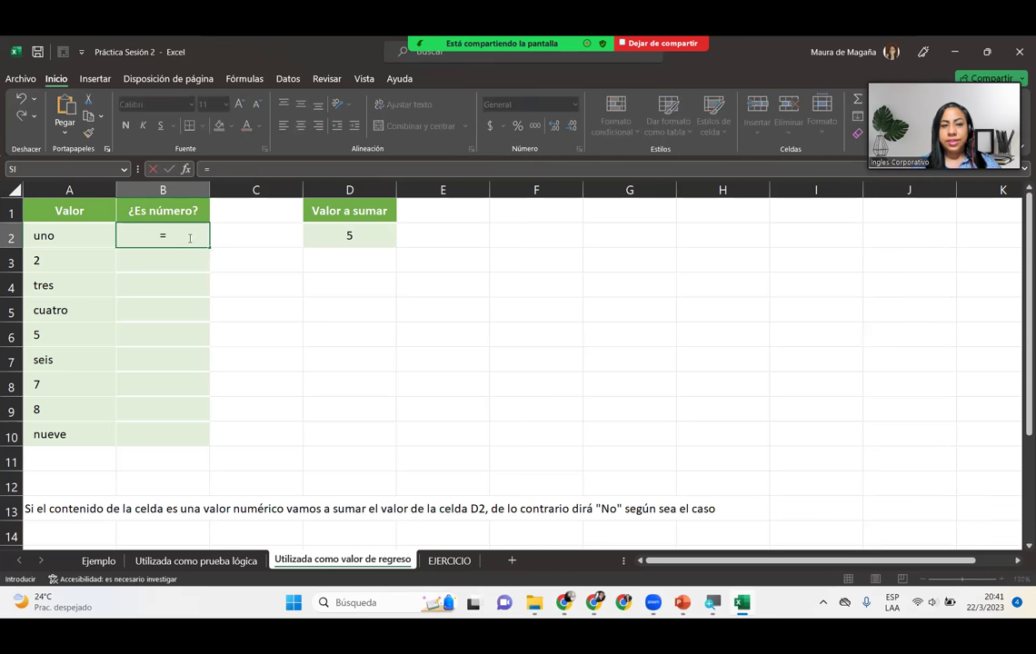
pyautogui.write('SI(')
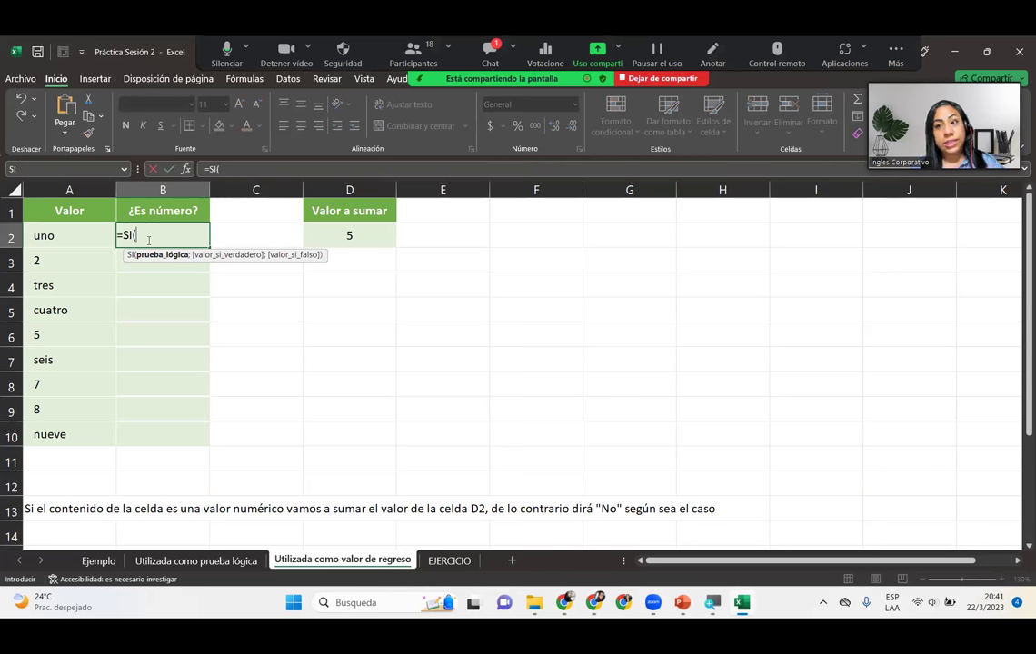
pyautogui.write('esnu')
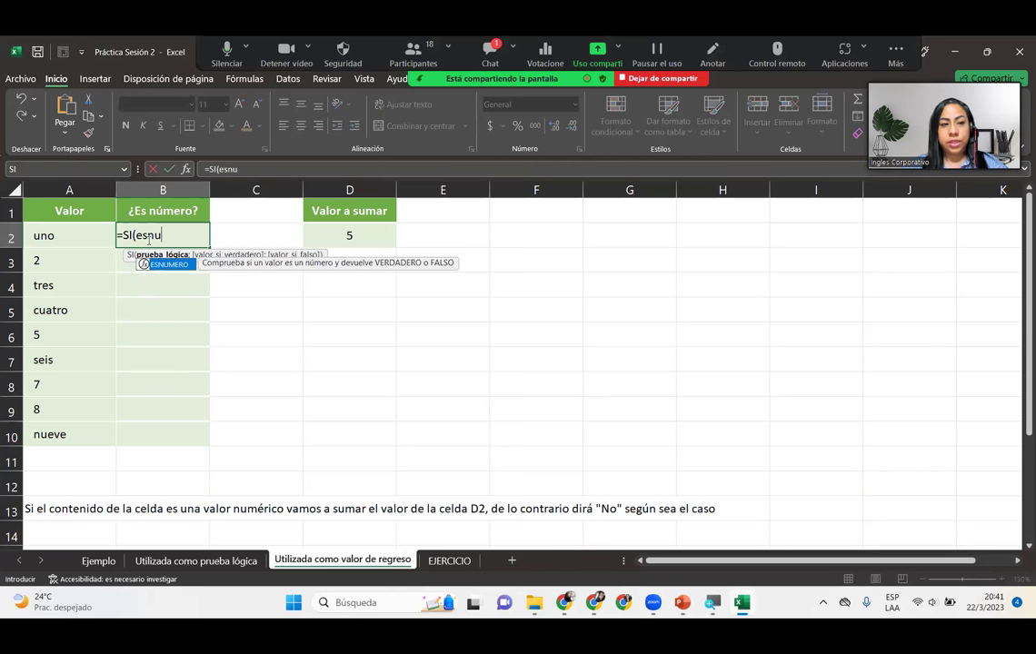
pyautogui.press('Tab')
pyautogui.click(95, 235)
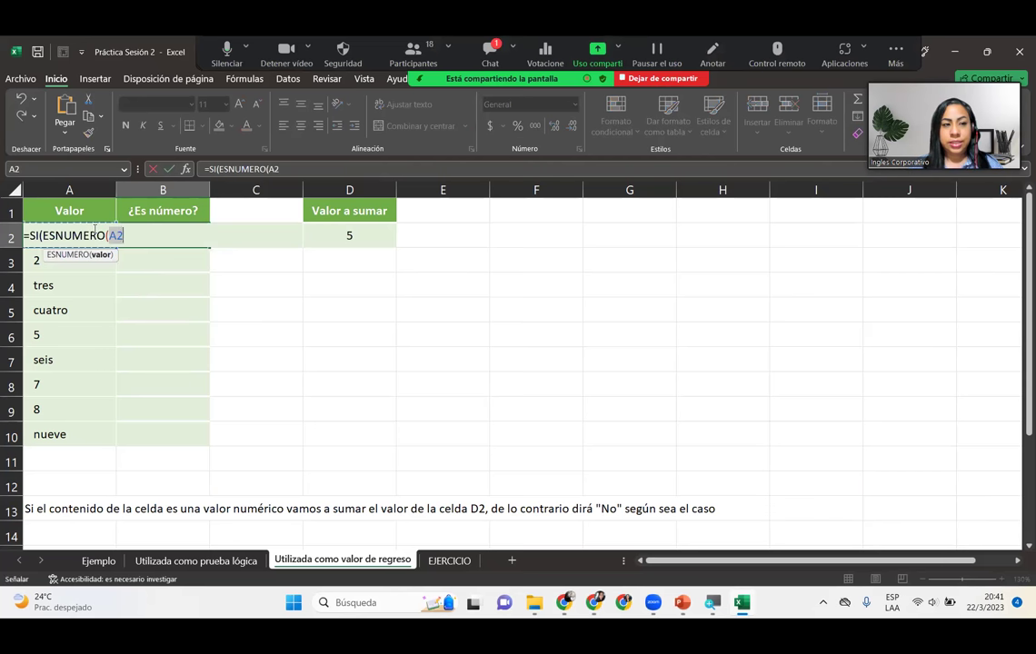
pyautogui.write(')')
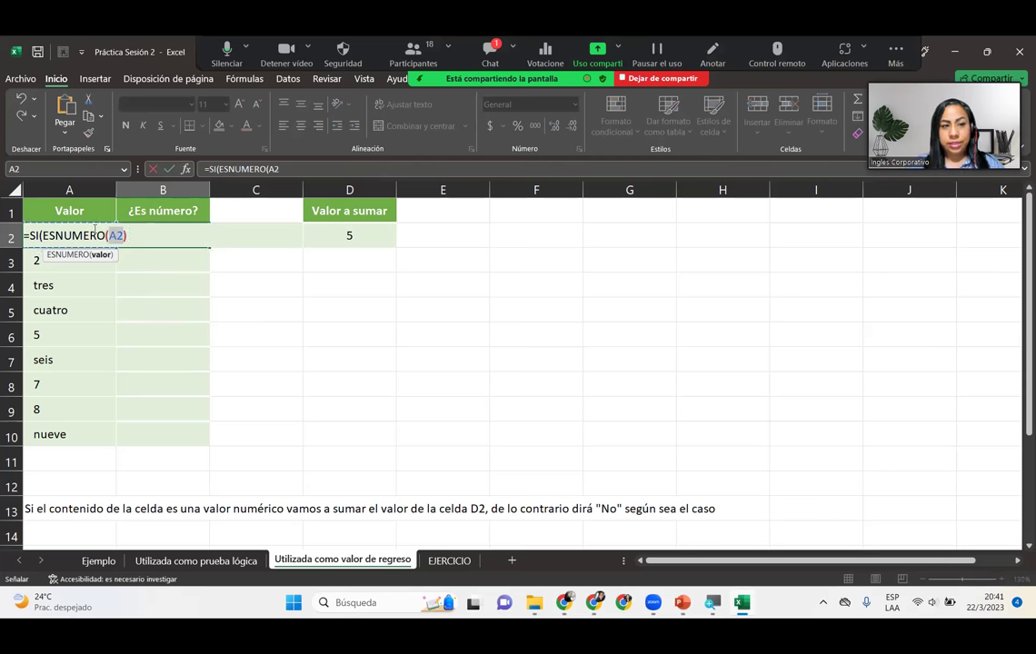
# Complete the SI formula in B2 with A2+D2 as the true value and "NO" as the false value
pyautogui.write(';')
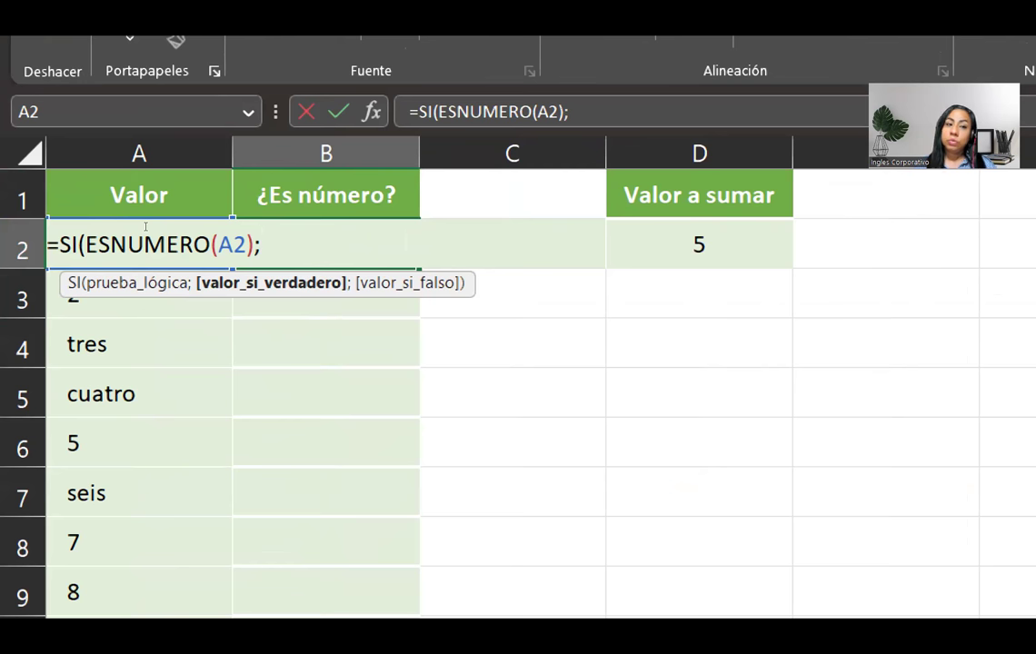
pyautogui.click(85, 272)
pyautogui.click(85, 264)
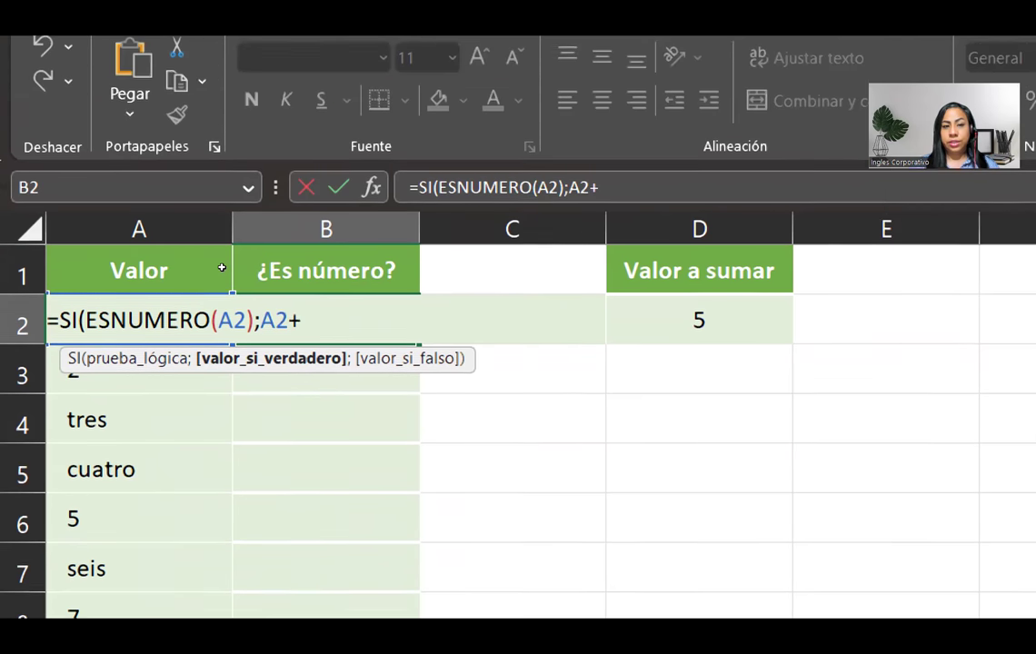
pyautogui.write('+')
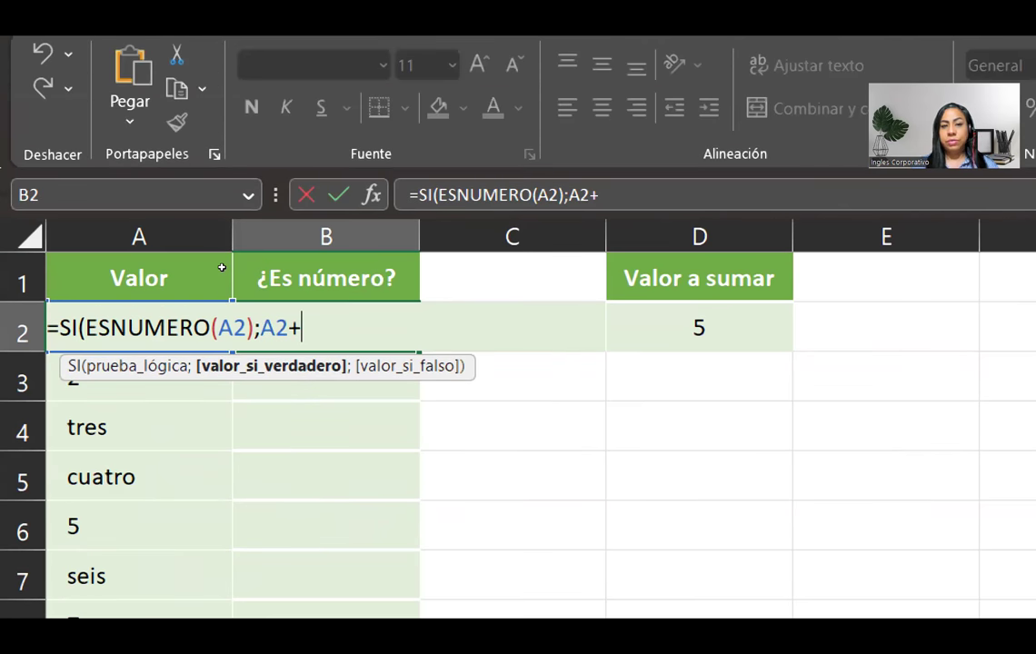
pyautogui.press('Right')
pyautogui.press('Right')
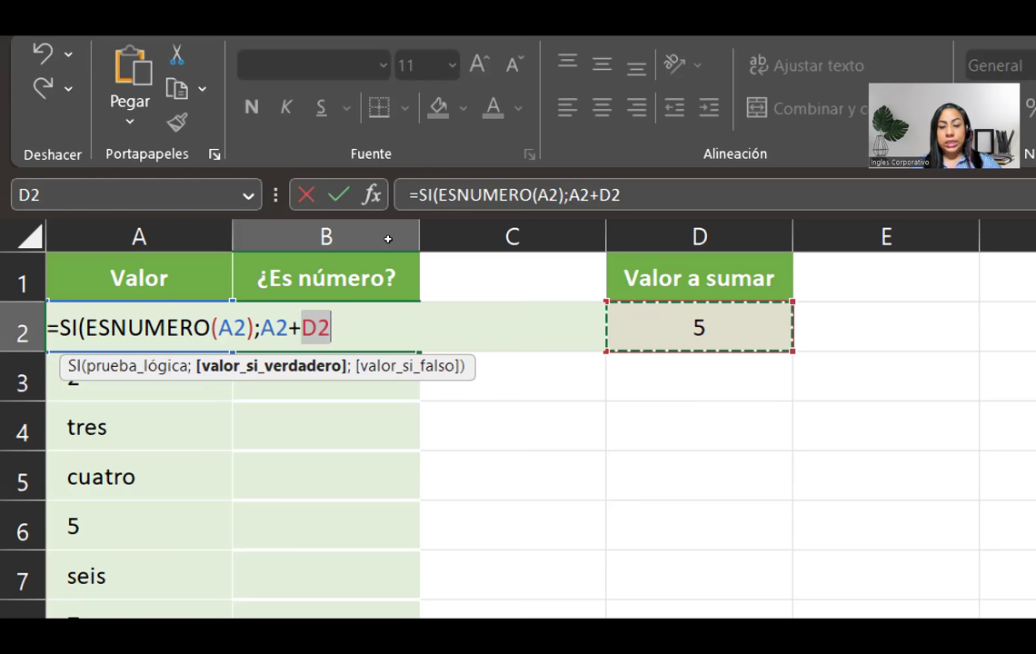
pyautogui.write(';')
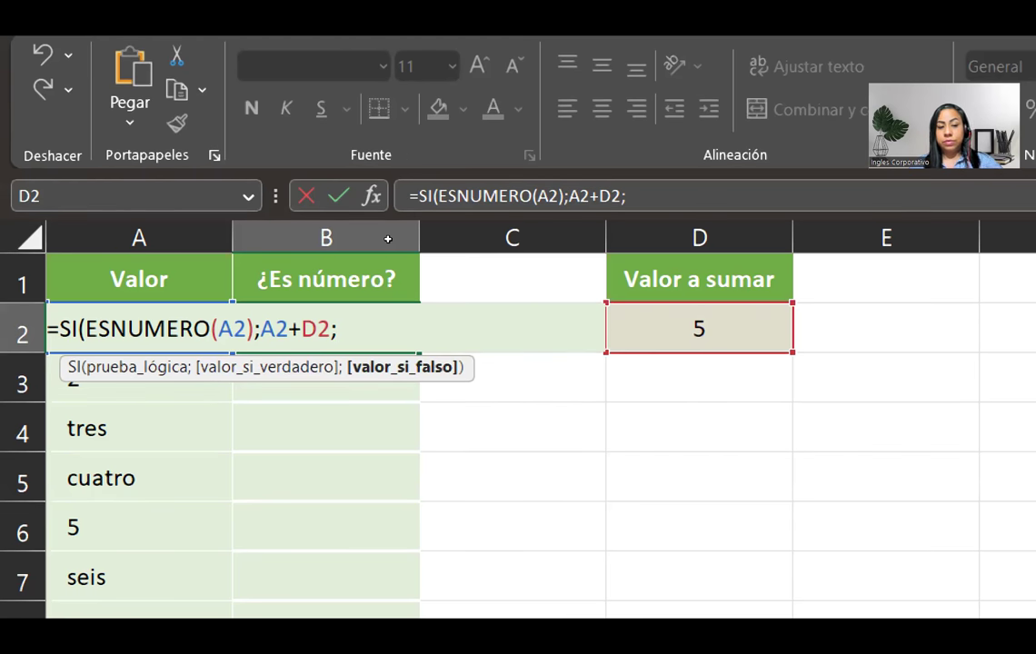
pyautogui.write('"NO')
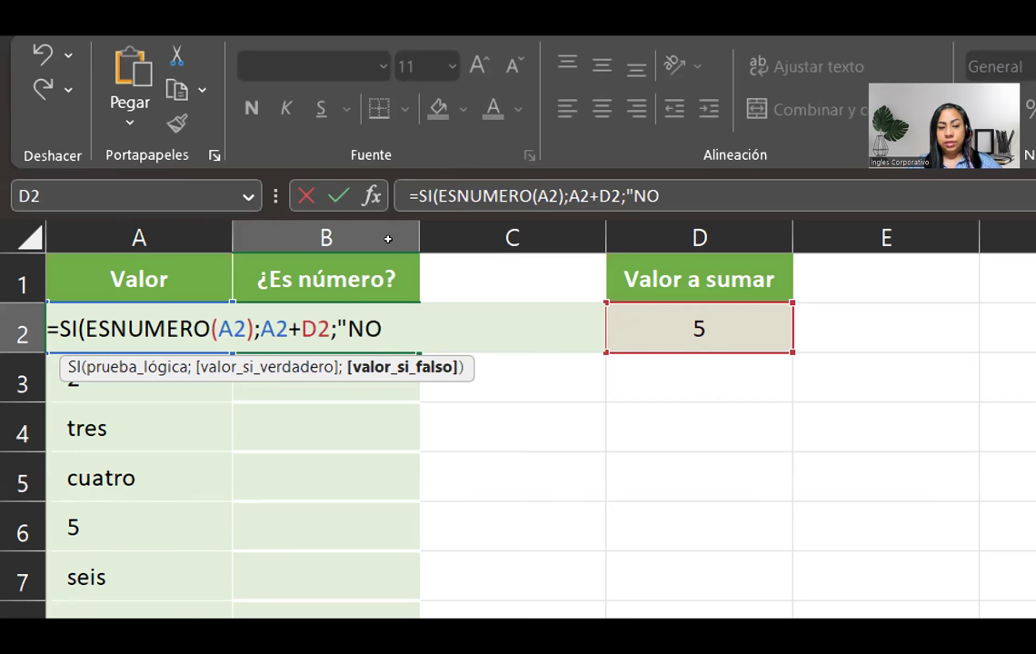
pyautogui.write('")')
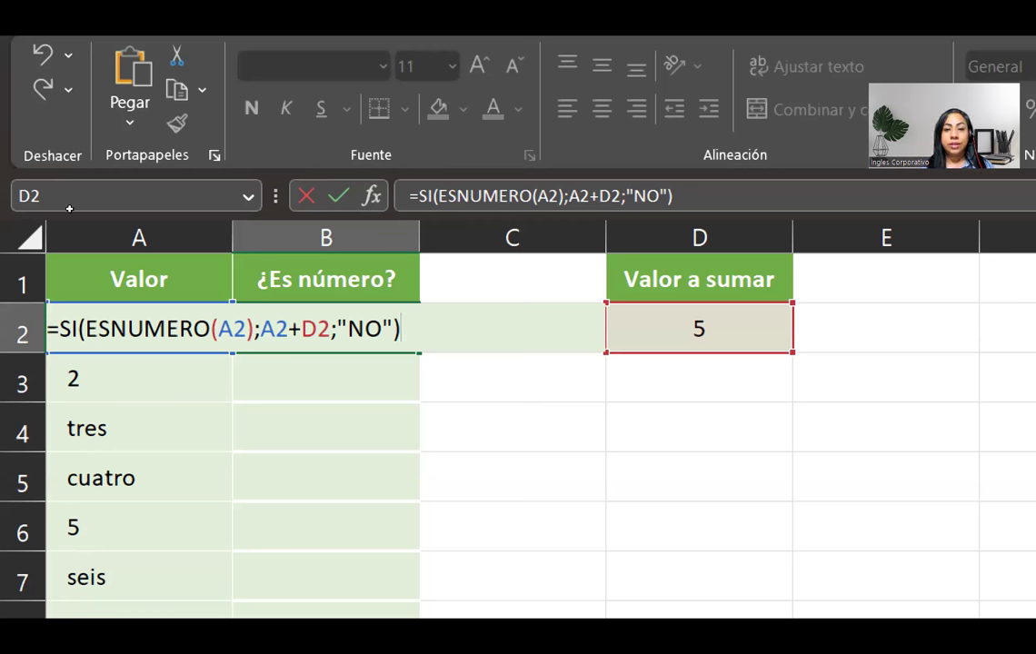
# Make the D2 reference in the B2 formula absolute as $D$2 and enter the formula
pyautogui.press('Left')
pyautogui.press('Left')
pyautogui.press('Left')
pyautogui.press('Left')
pyautogui.press('Left')
pyautogui.press('Left')
pyautogui.press('Left')
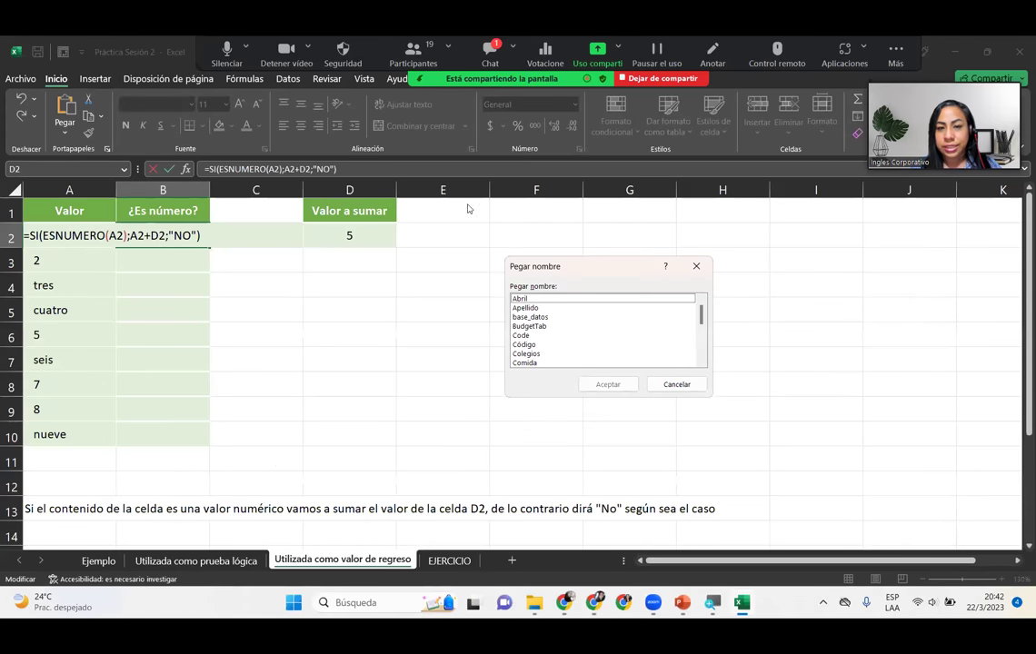
pyautogui.click(696, 267)
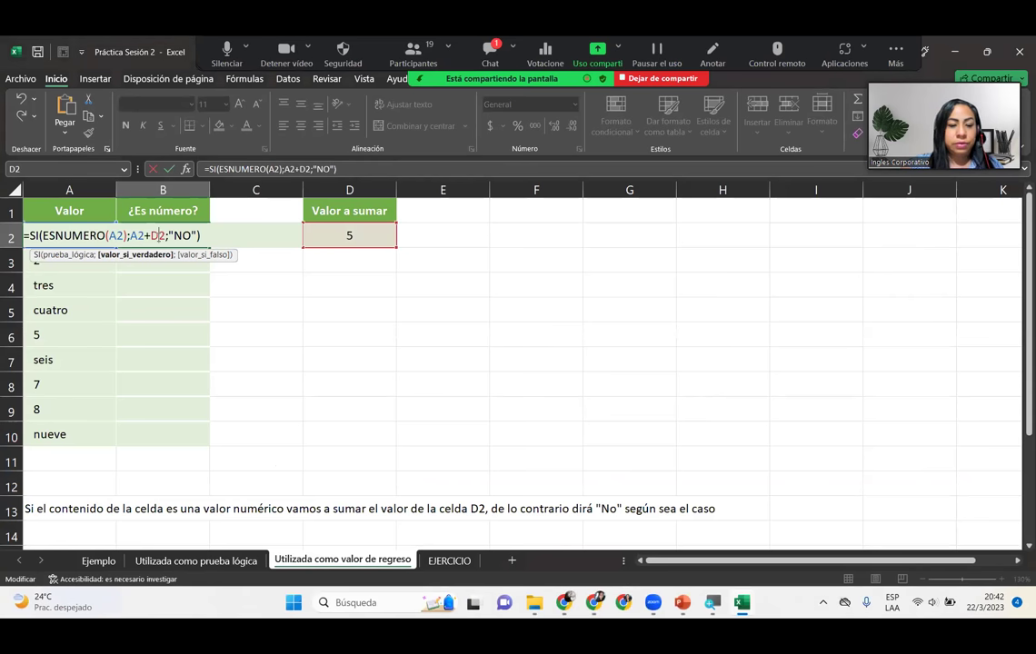
pyautogui.press('F4')
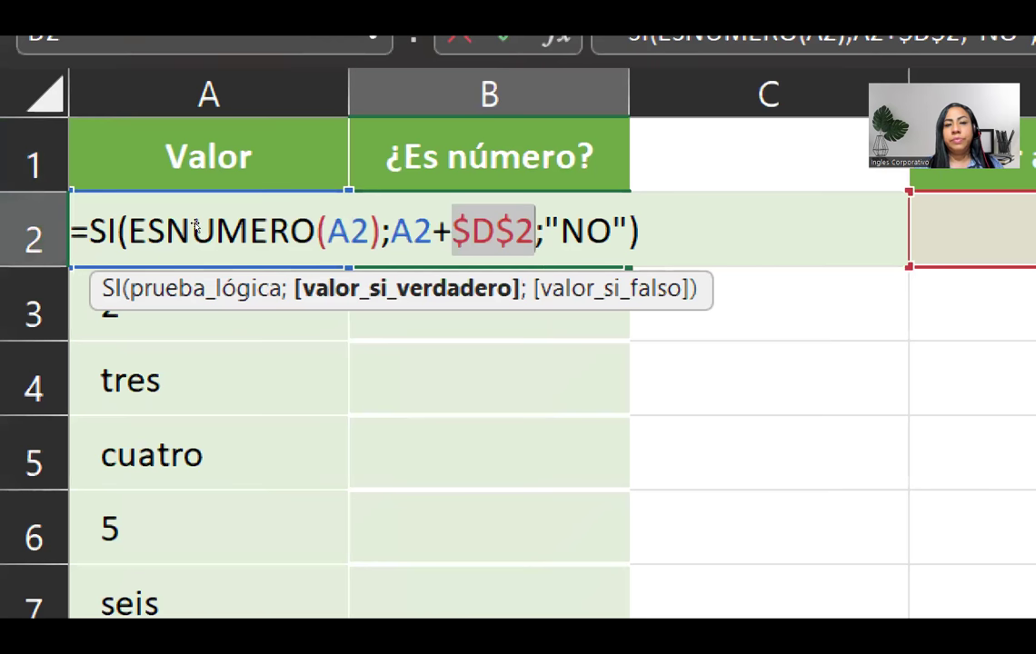
pyautogui.press('End')
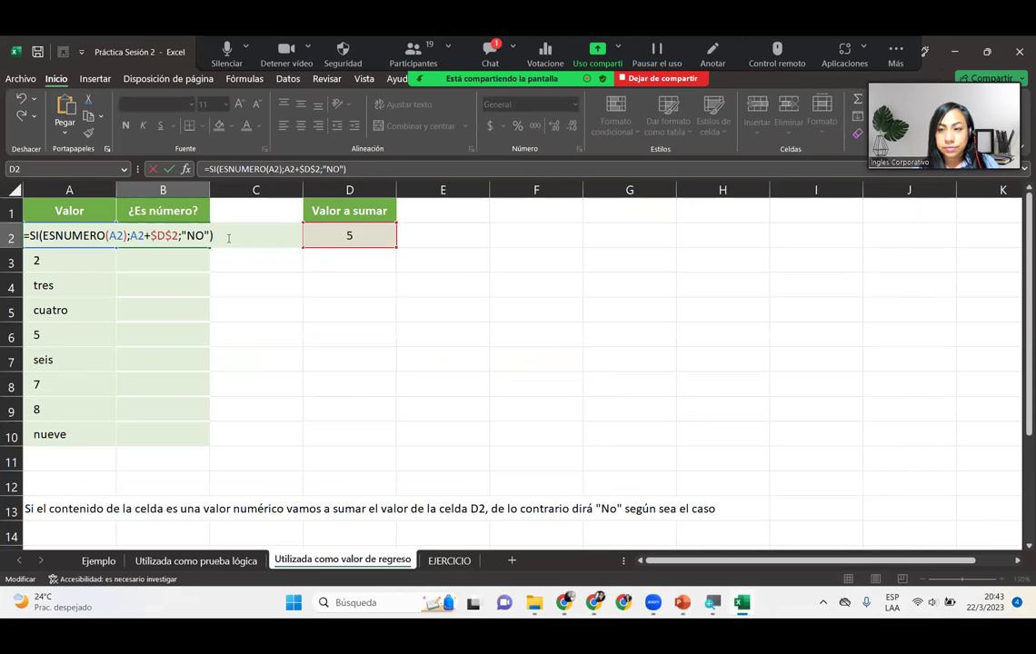
pyautogui.press('Return')
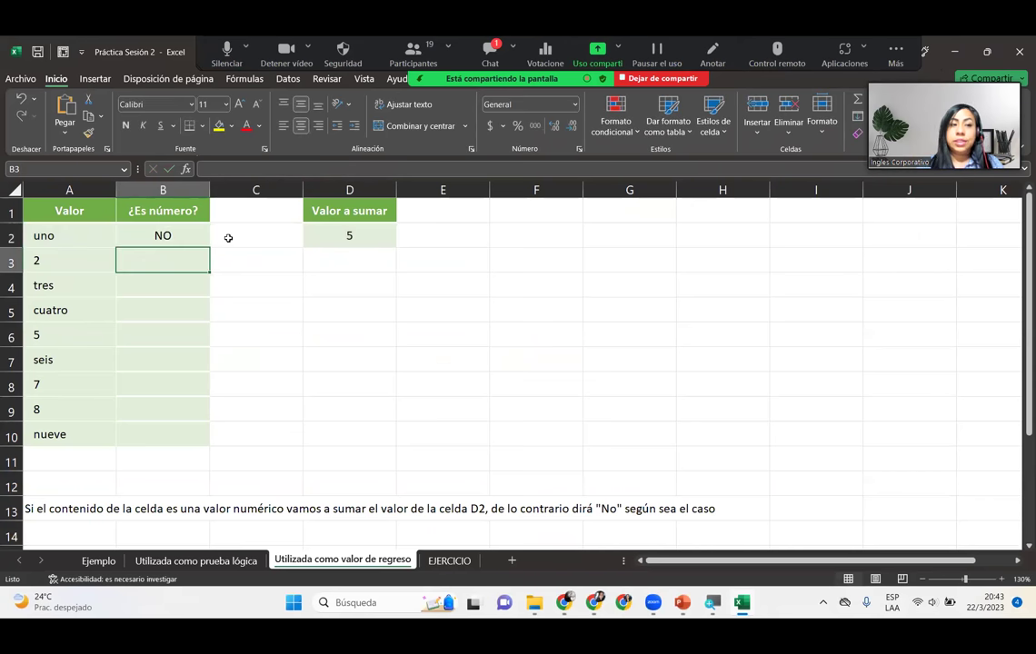
# Fill the B2 formula down through B10 and check the copied formulas in B3 and B8
pyautogui.click(198, 233)
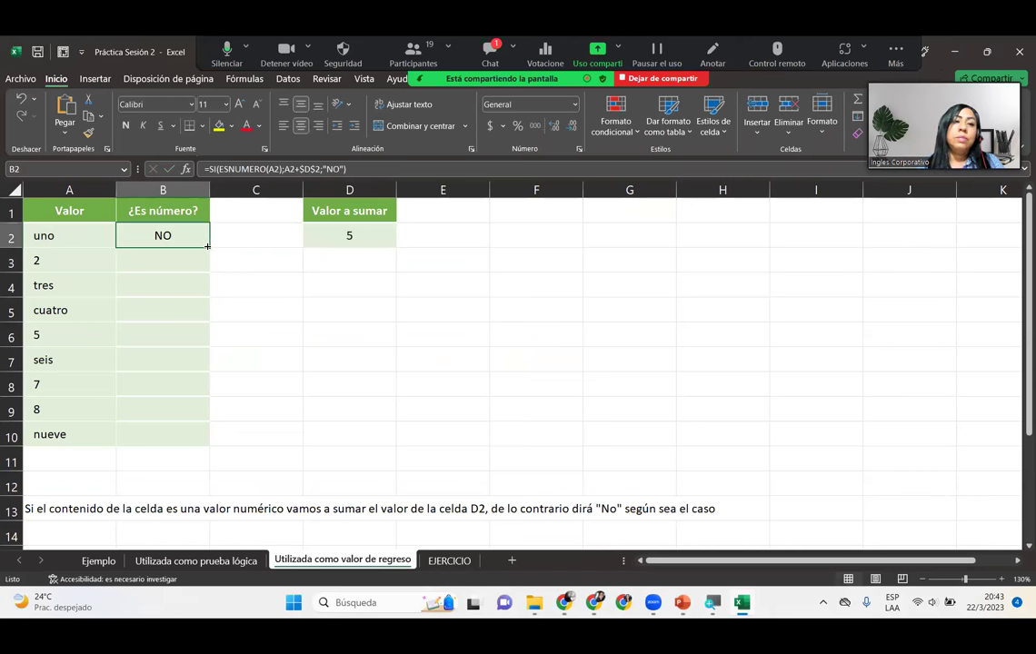
pyautogui.doubleClick(209, 245)
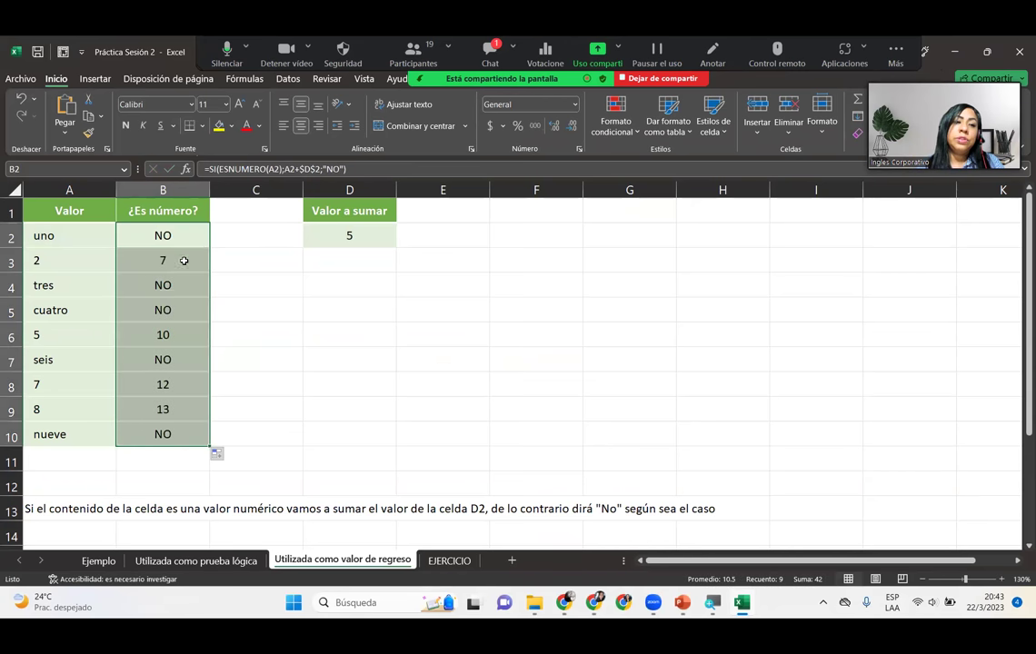
pyautogui.click(192, 263)
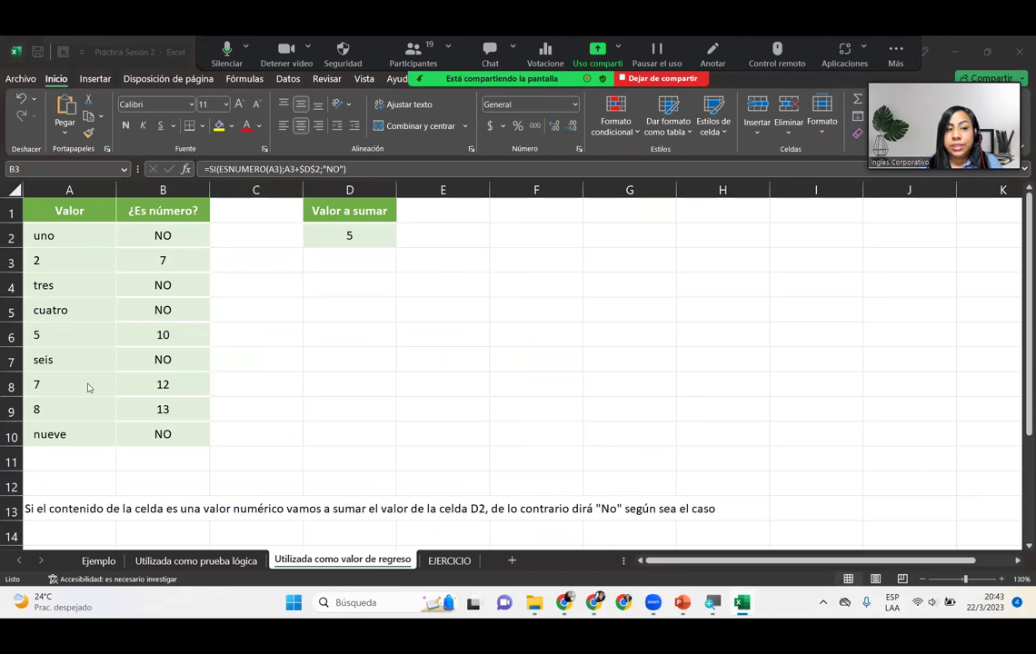
pyautogui.click(171, 389)
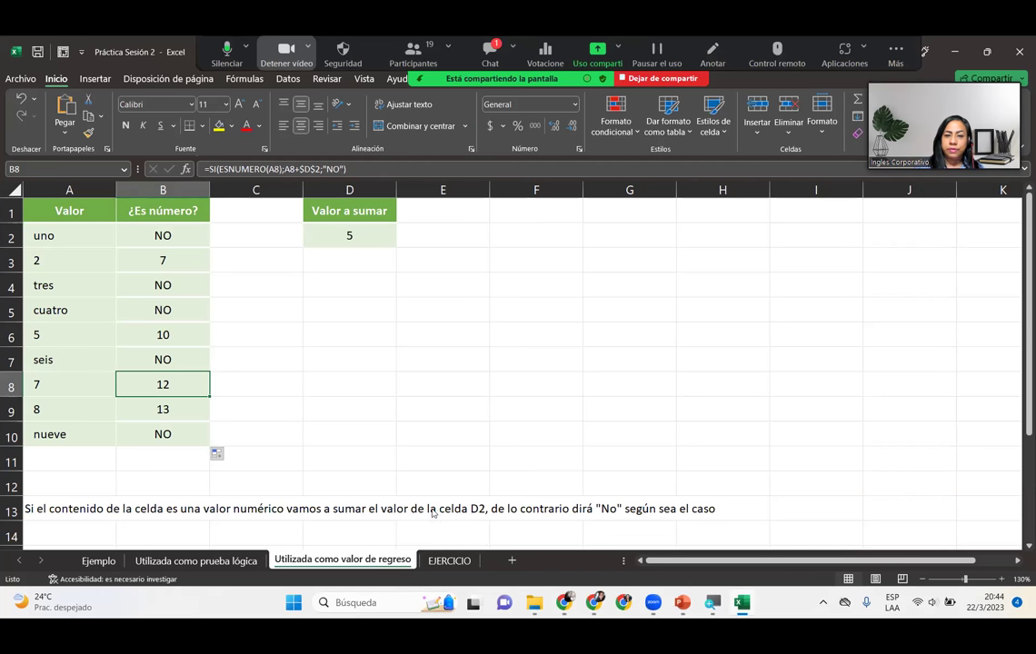
# Open the EJERCICIO sheet and review the car table in A1:I9, including its brand, colour, seller, price and DESC1 Marca columns
pyautogui.click(450, 563)
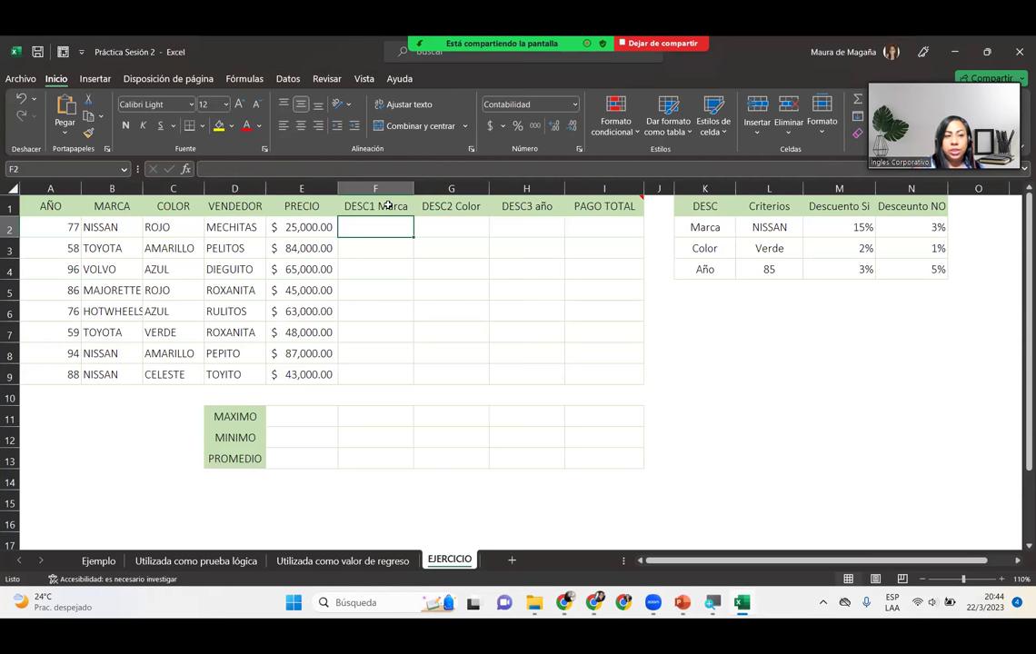
pyautogui.moveTo(47, 207); pyautogui.dragTo(599, 370)
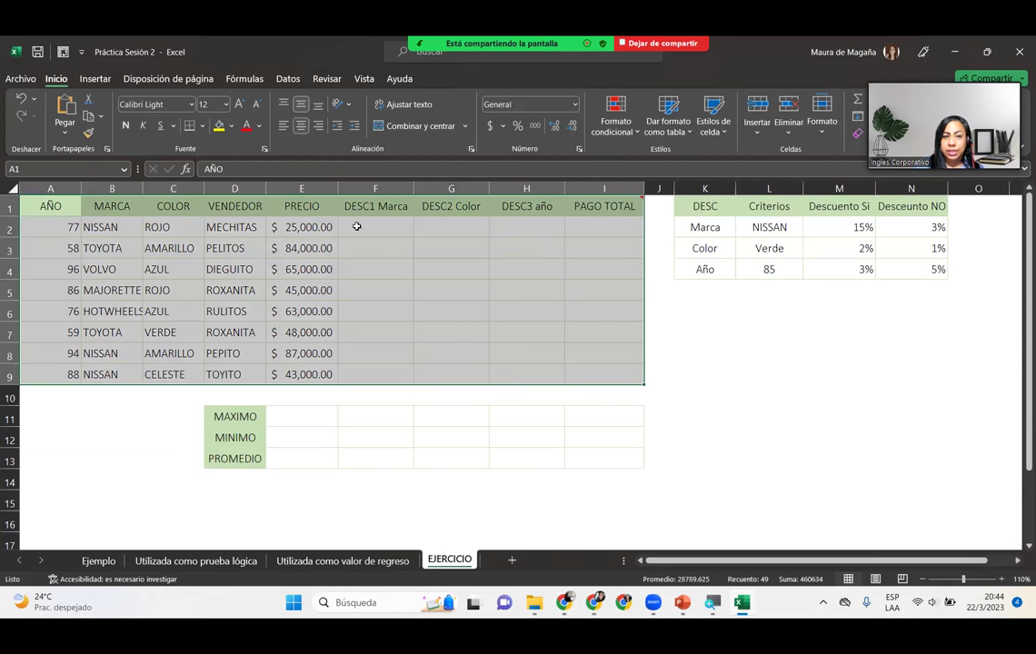
pyautogui.click(356, 226)
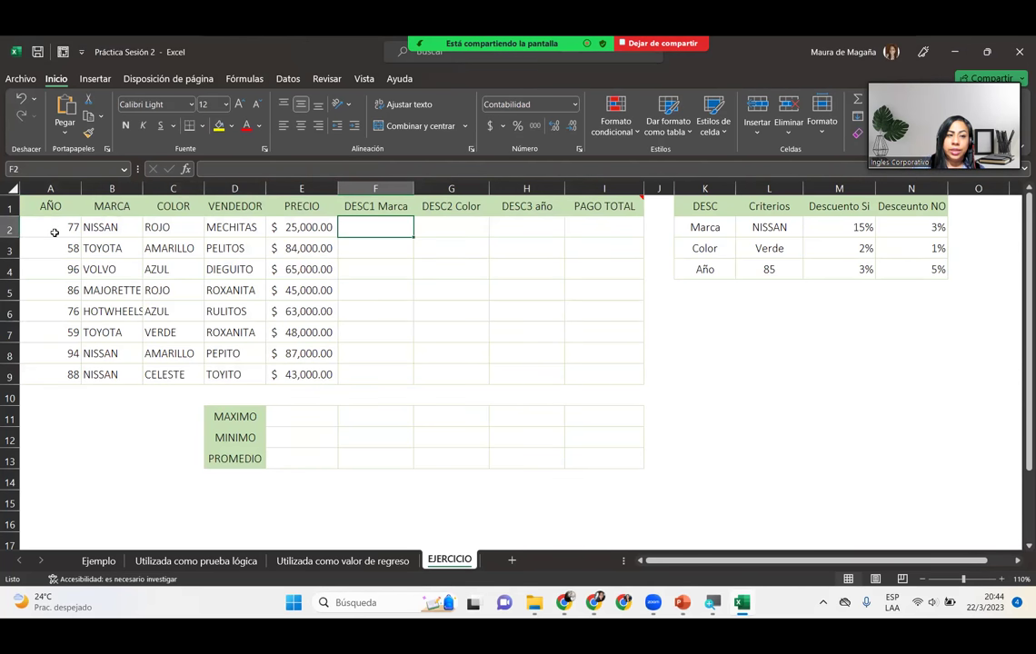
pyautogui.click(92, 228)
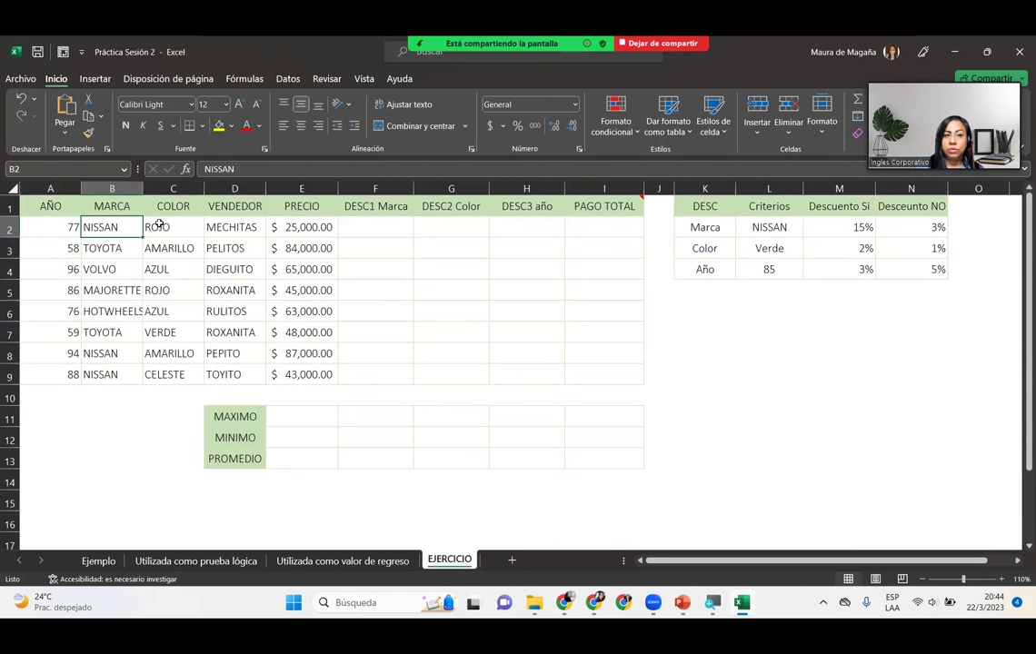
pyautogui.click(159, 226)
pyautogui.click(216, 226)
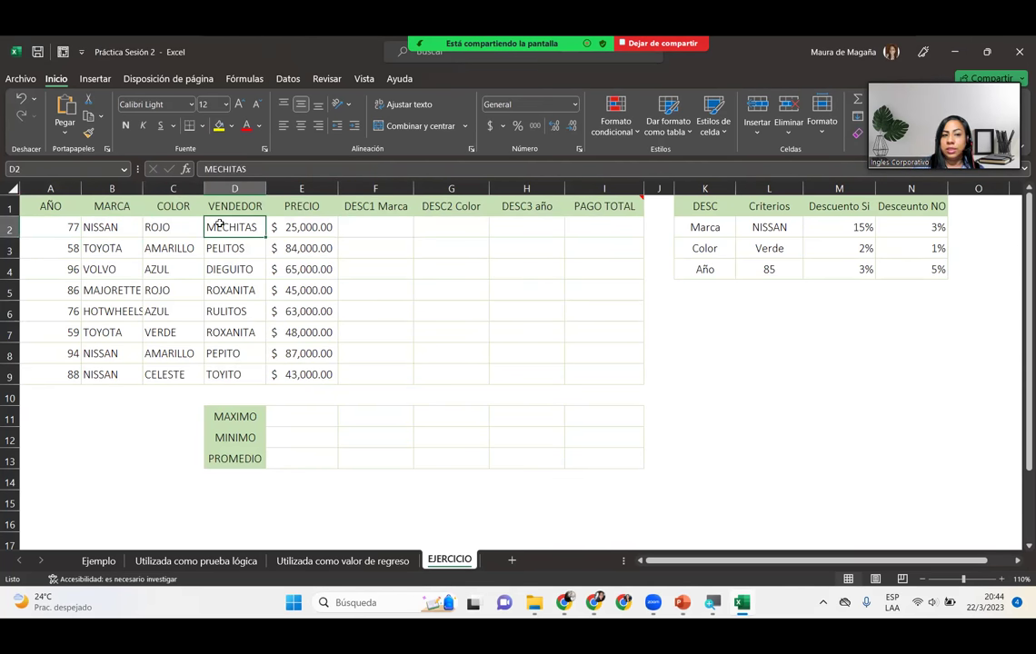
pyautogui.click(276, 226)
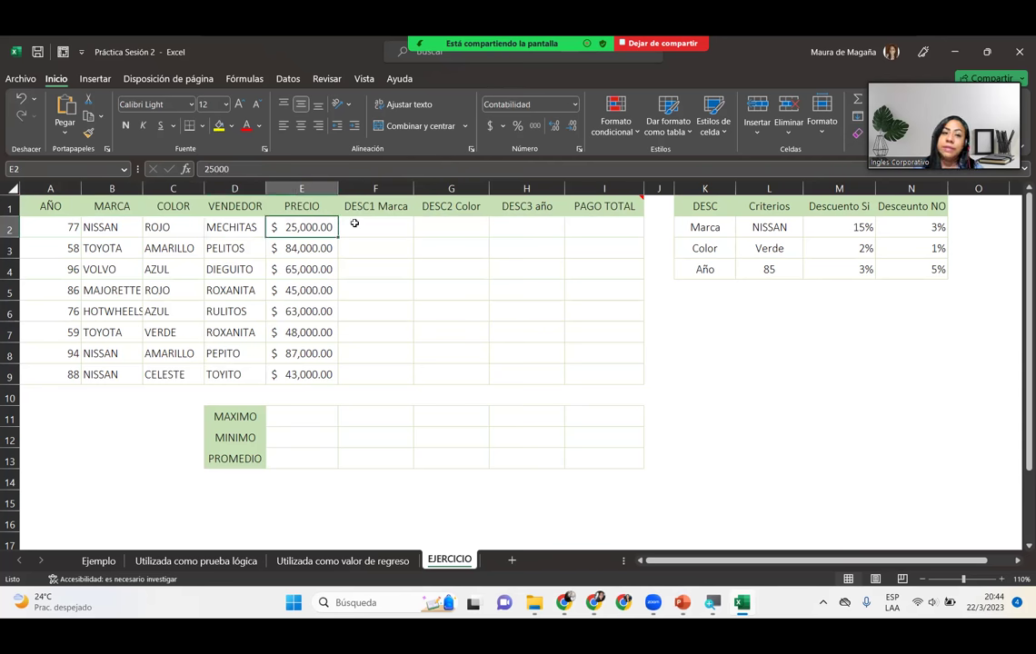
pyautogui.click(381, 221)
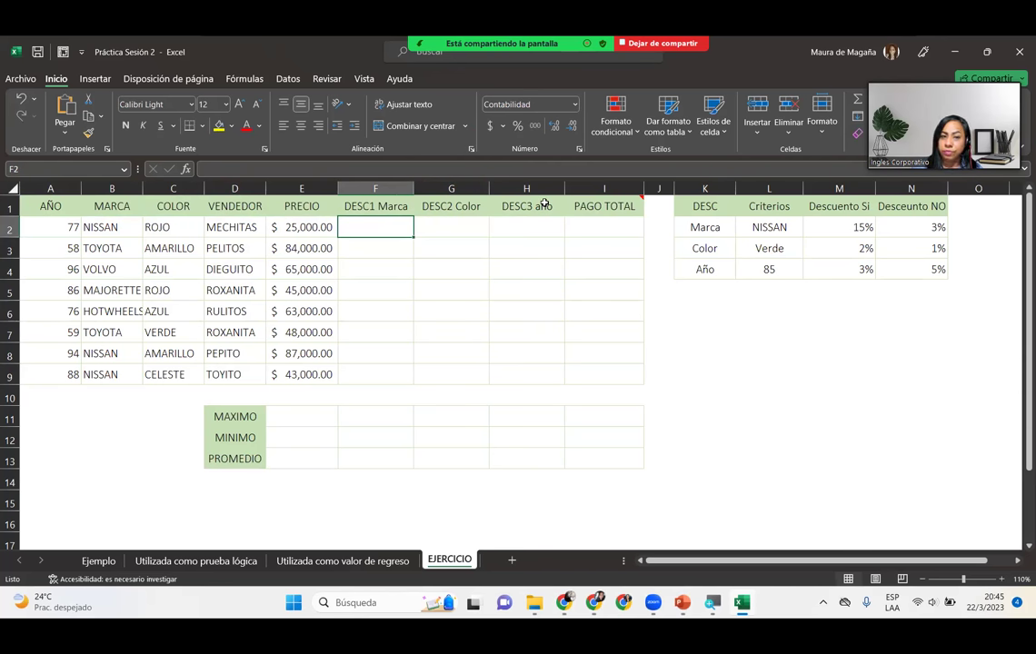
# Examine the discount criteria table in K1:N4, including the Marca discounts for a match and for no match
pyautogui.moveTo(704, 206); pyautogui.dragTo(902, 272)
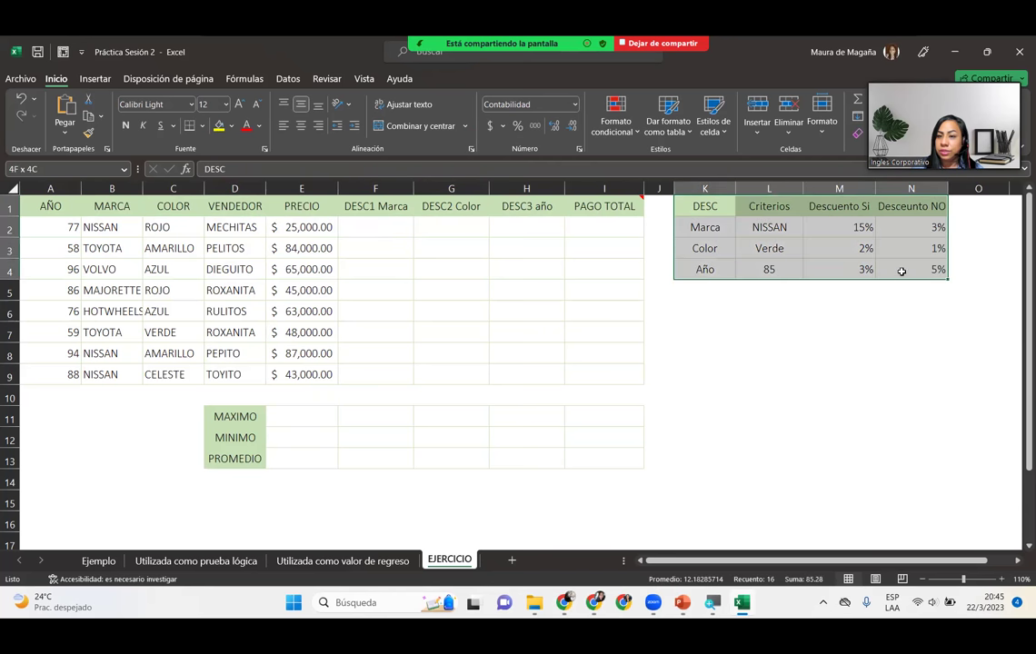
pyautogui.click(825, 226)
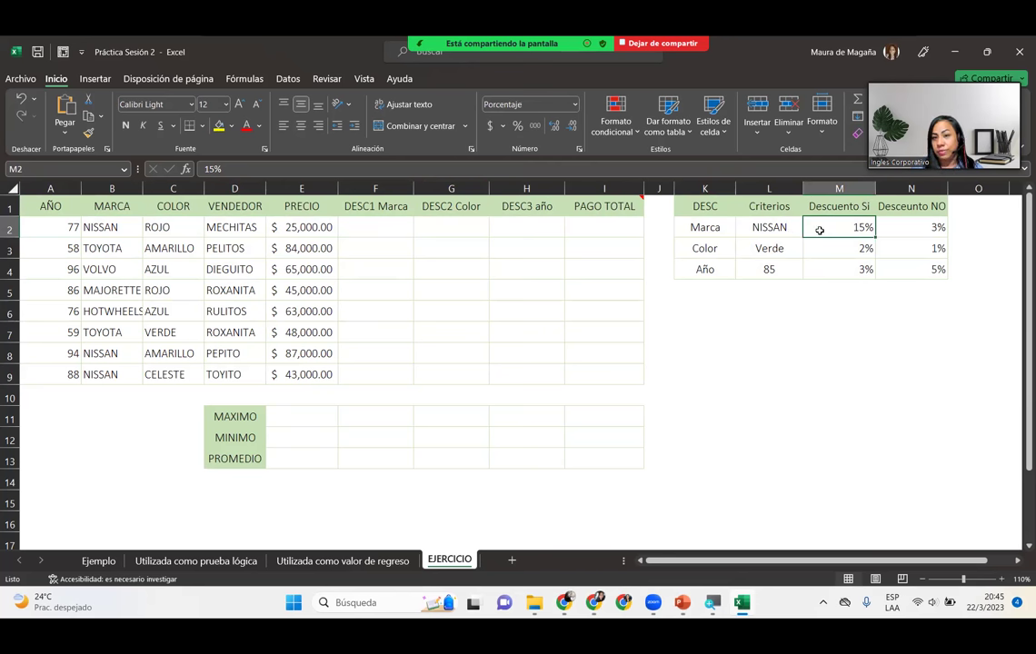
pyautogui.click(905, 220)
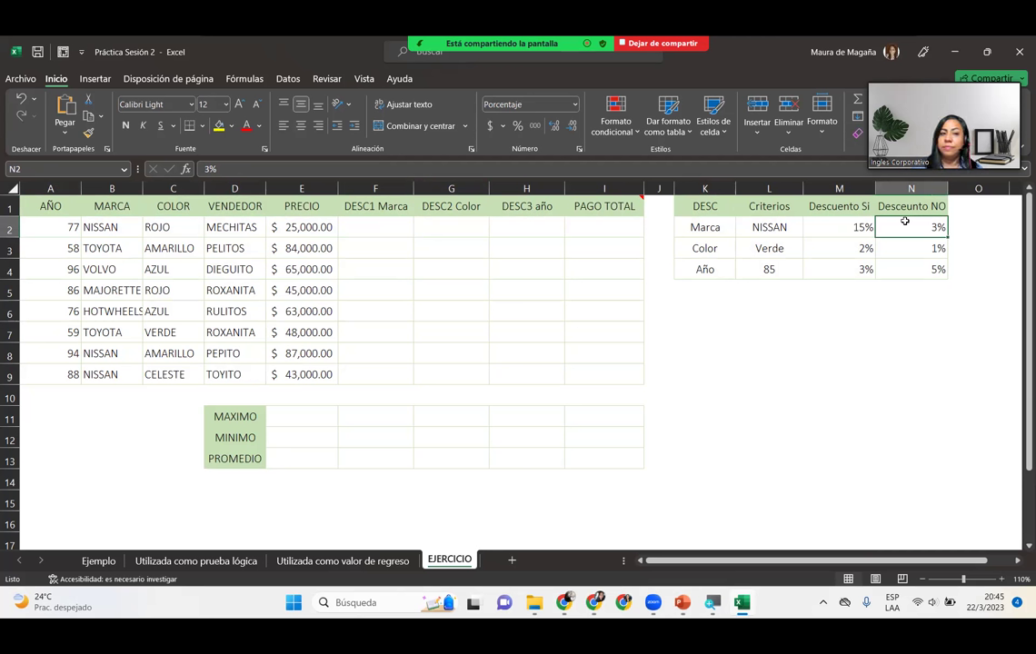
# Start an SI formula in F2 whose logical test compares the brand in B2 with the criterion in L2
pyautogui.click(367, 230)
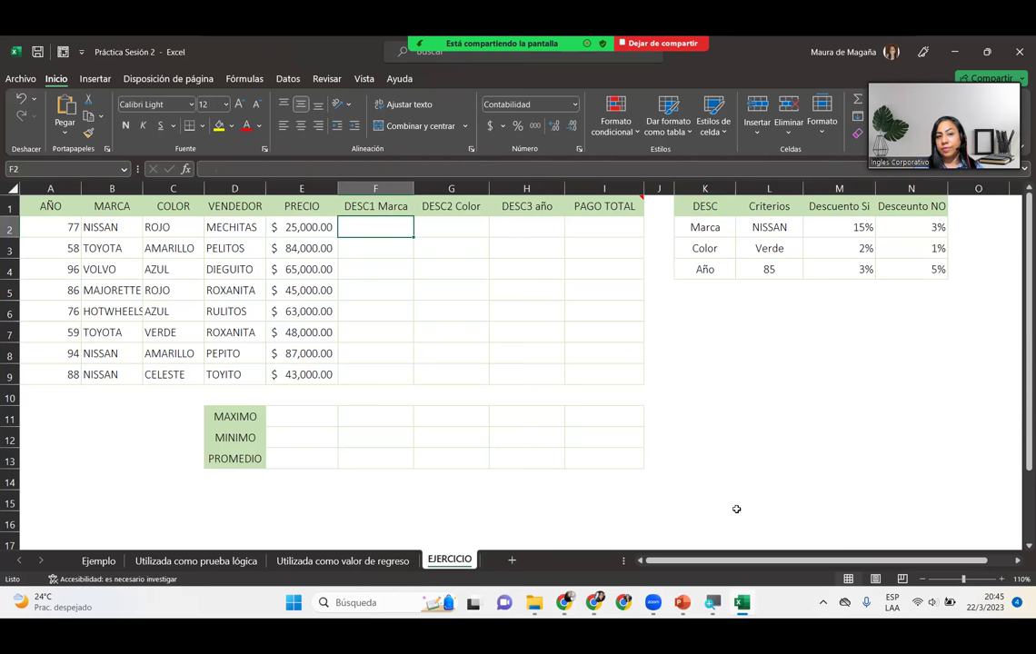
pyautogui.click(1003, 580)
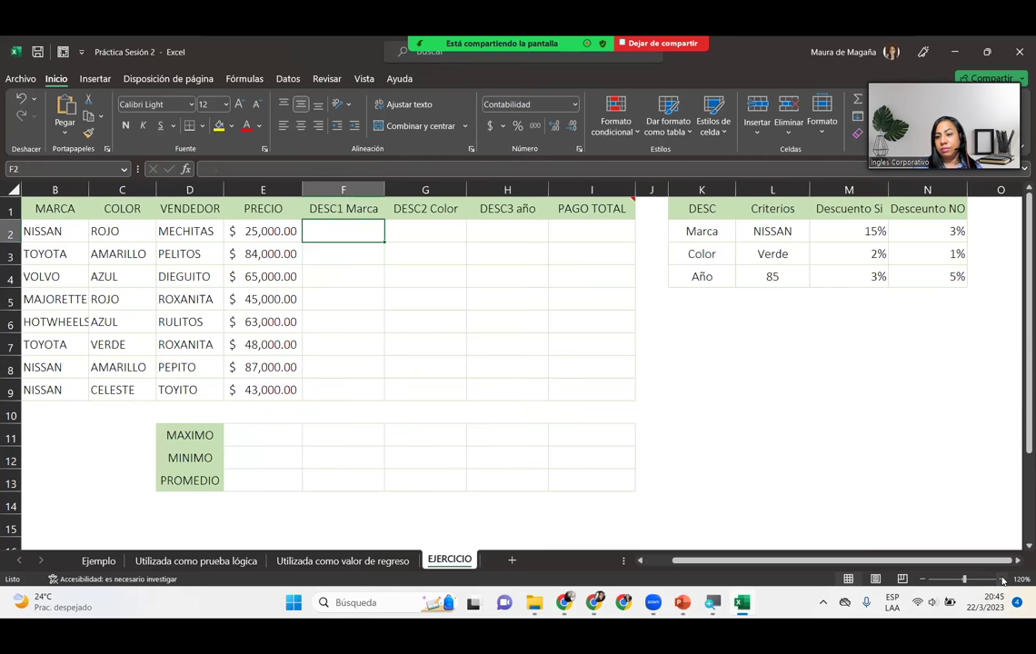
pyautogui.click(1003, 579)
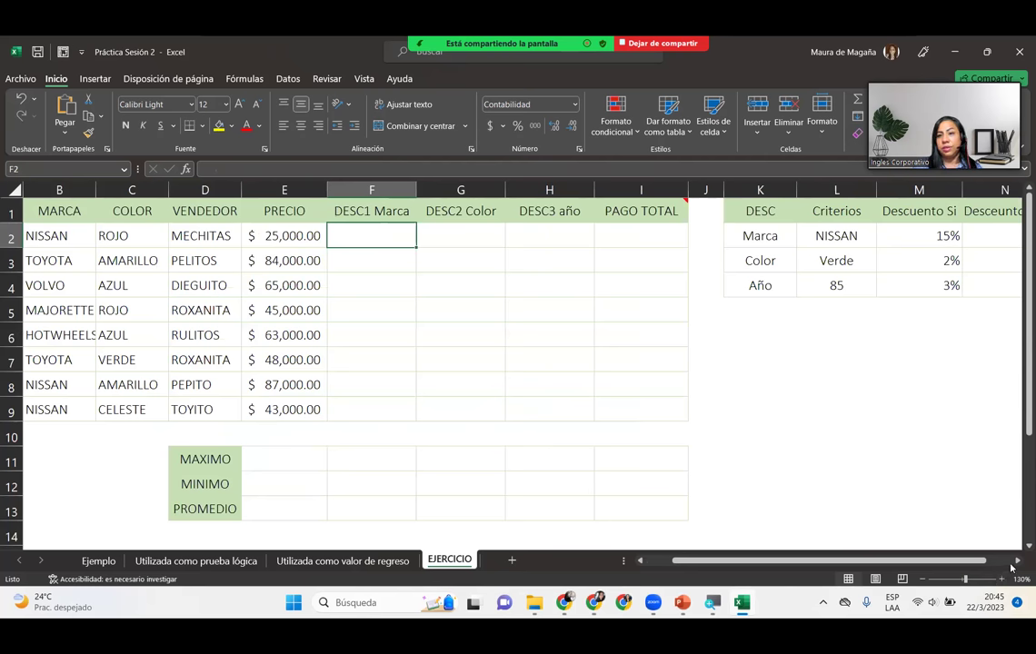
pyautogui.click(923, 581)
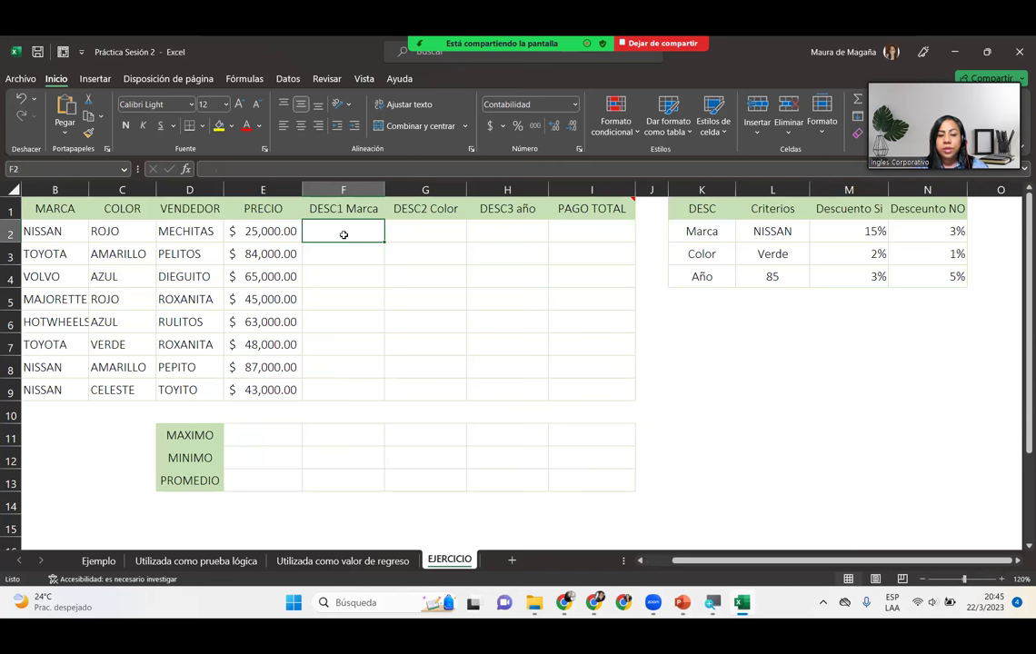
pyautogui.write('=si')
pyautogui.press('Tab')
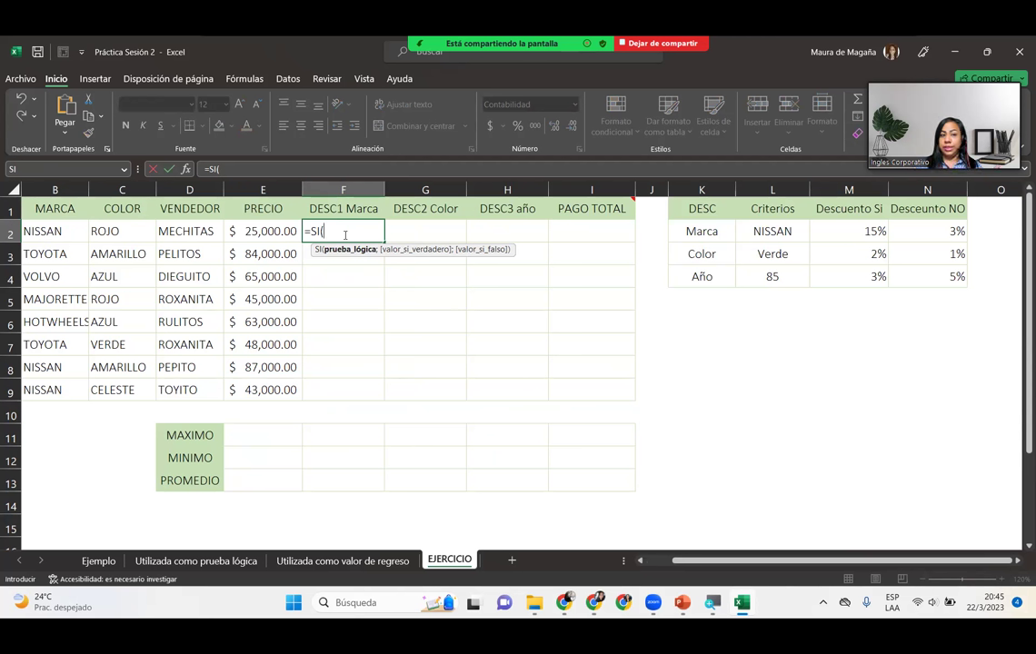
pyautogui.click(50, 224)
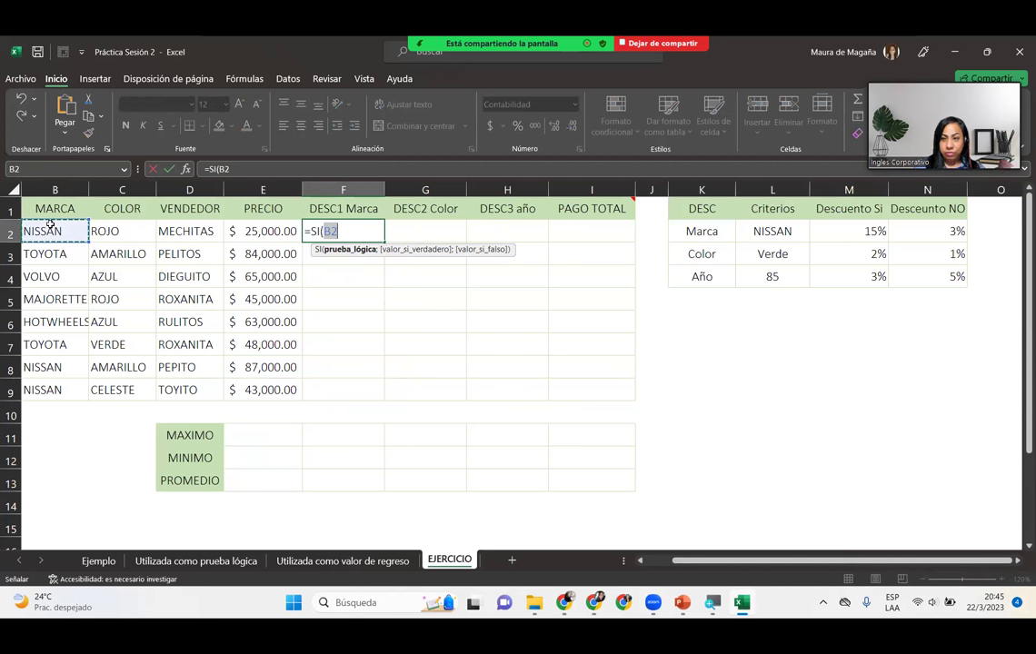
pyautogui.write('=')
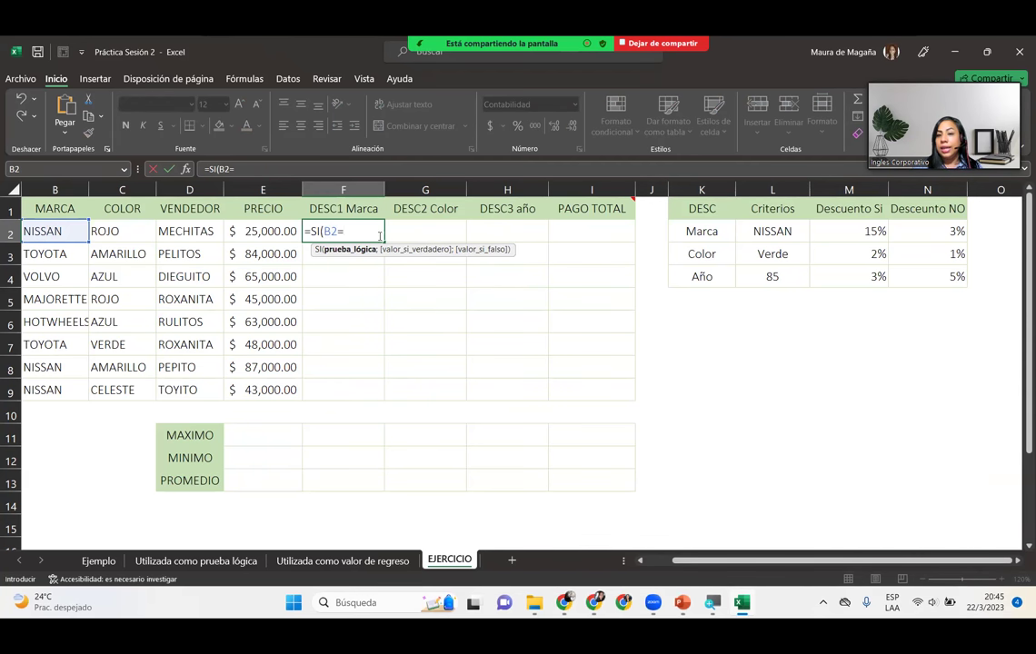
pyautogui.click(778, 239)
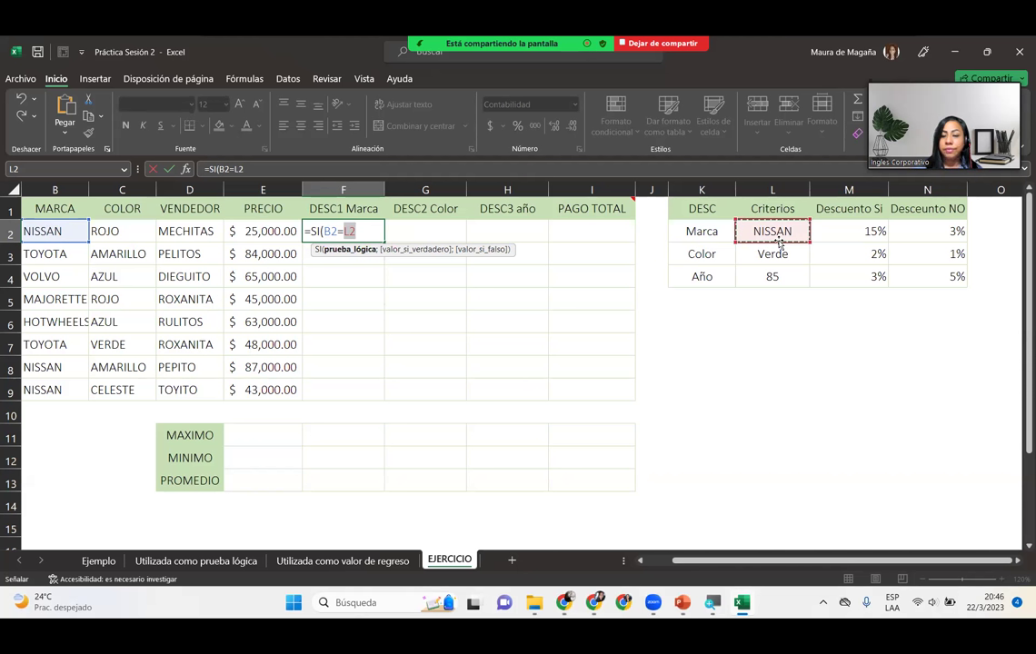
pyautogui.write(';')
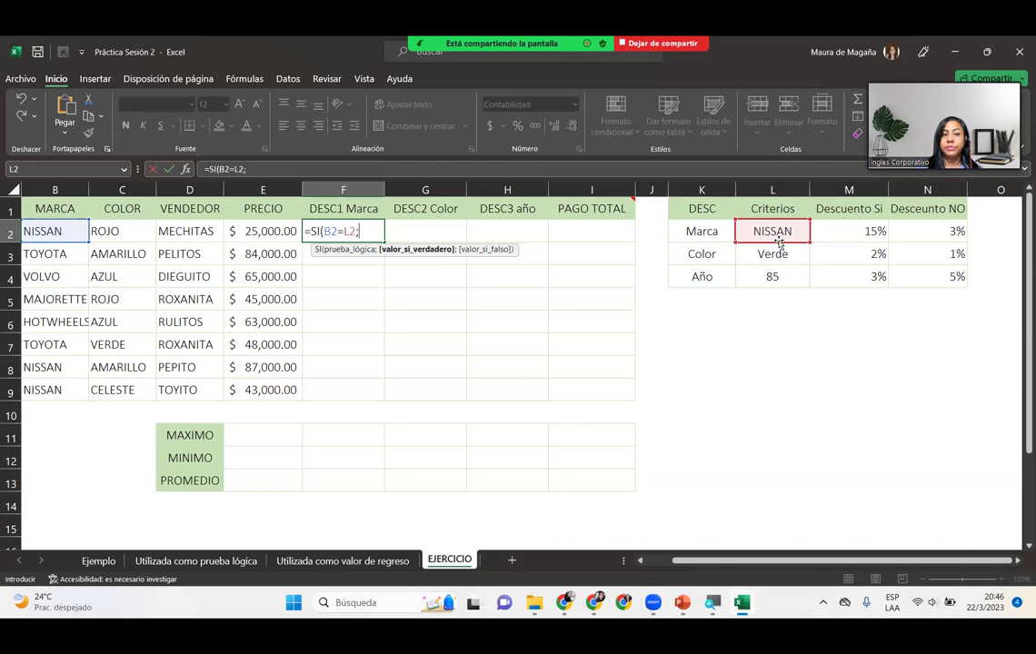
# Complete the F2 formula's arguments with E2*M2 for a brand match and E2*N2 for no match
pyautogui.click(277, 231)
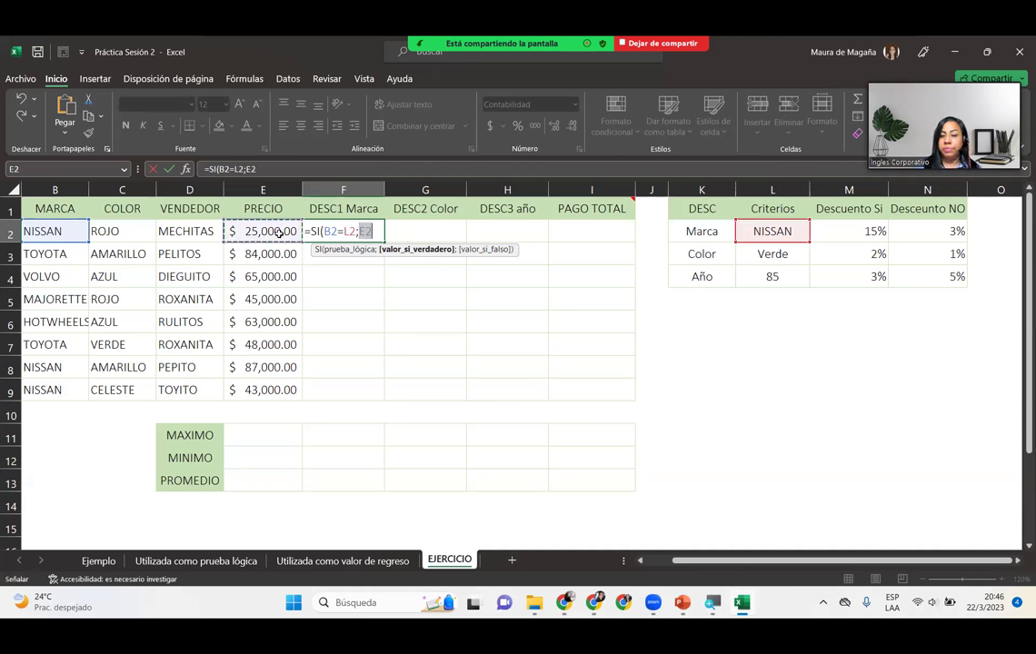
pyautogui.write('*')
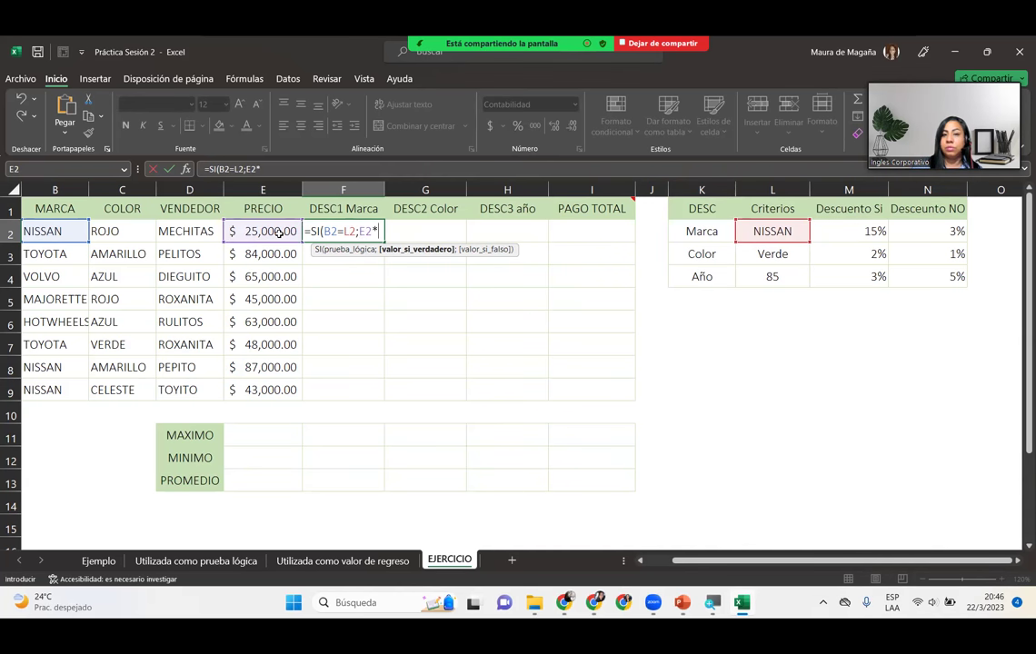
pyautogui.click(819, 233)
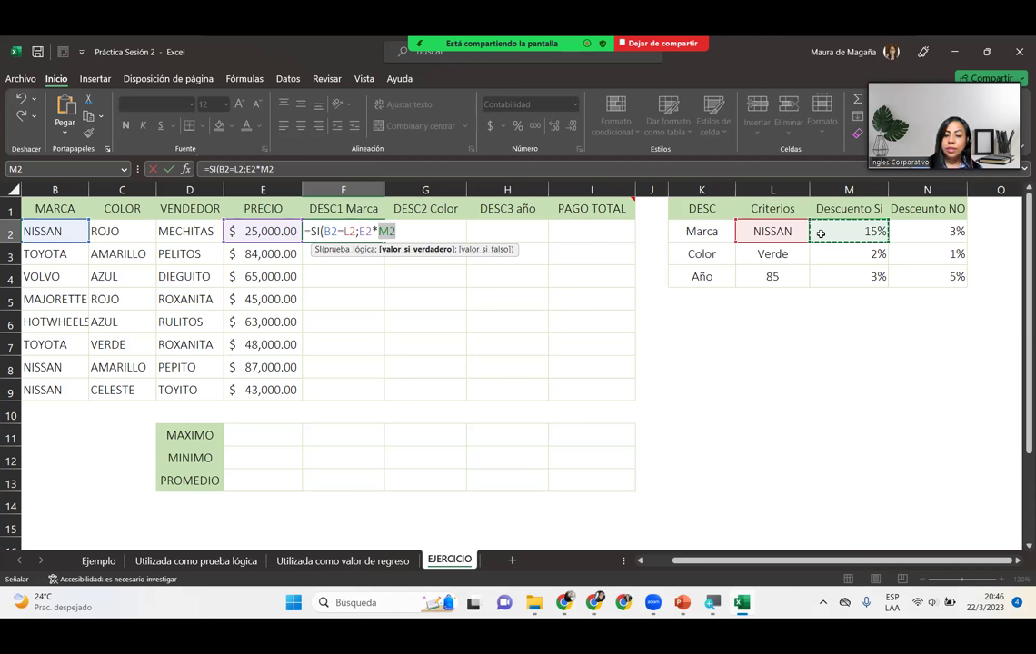
pyautogui.write(';')
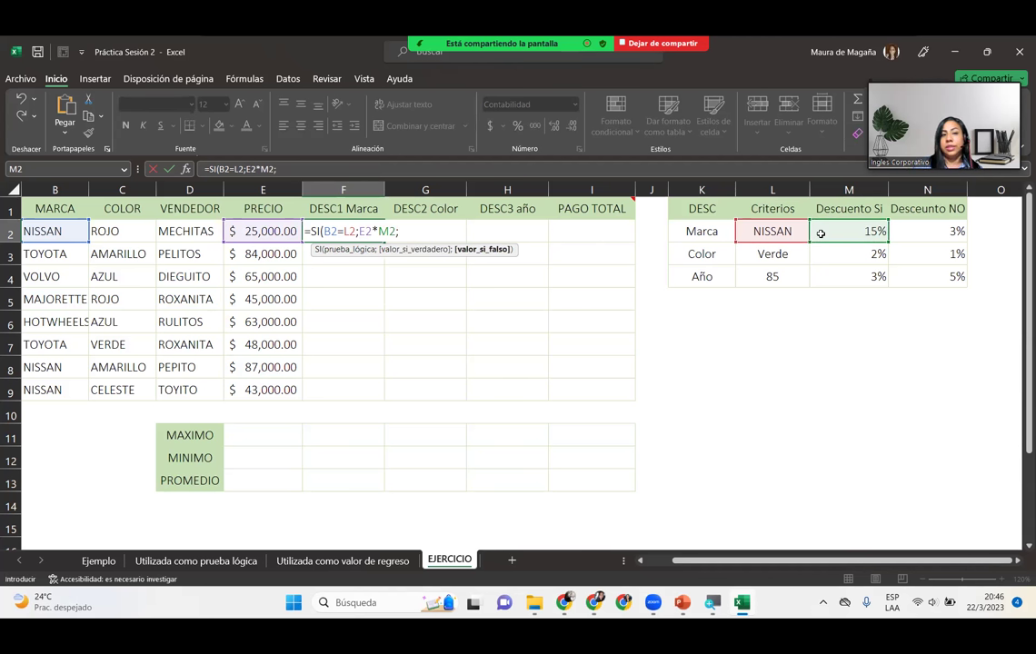
pyautogui.click(273, 231)
pyautogui.write('*')
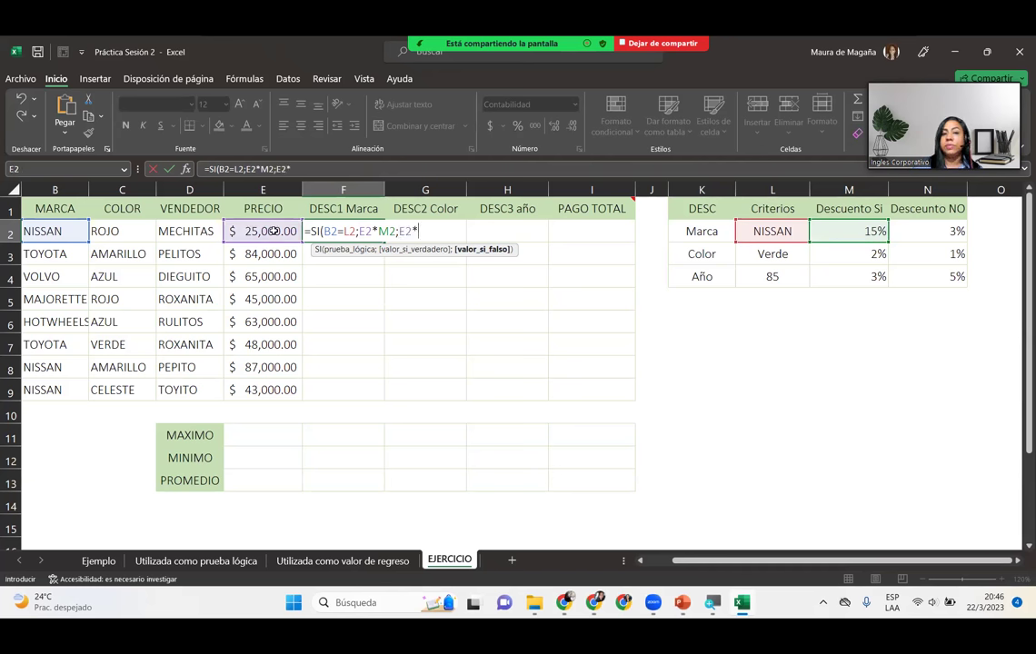
pyautogui.click(931, 231)
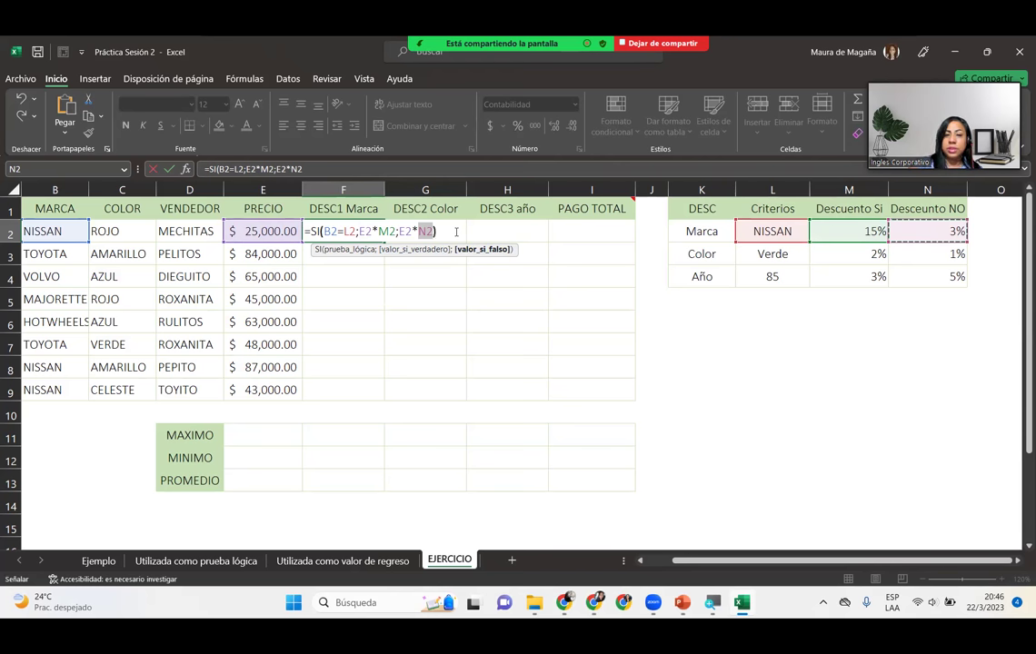
pyautogui.write(')')
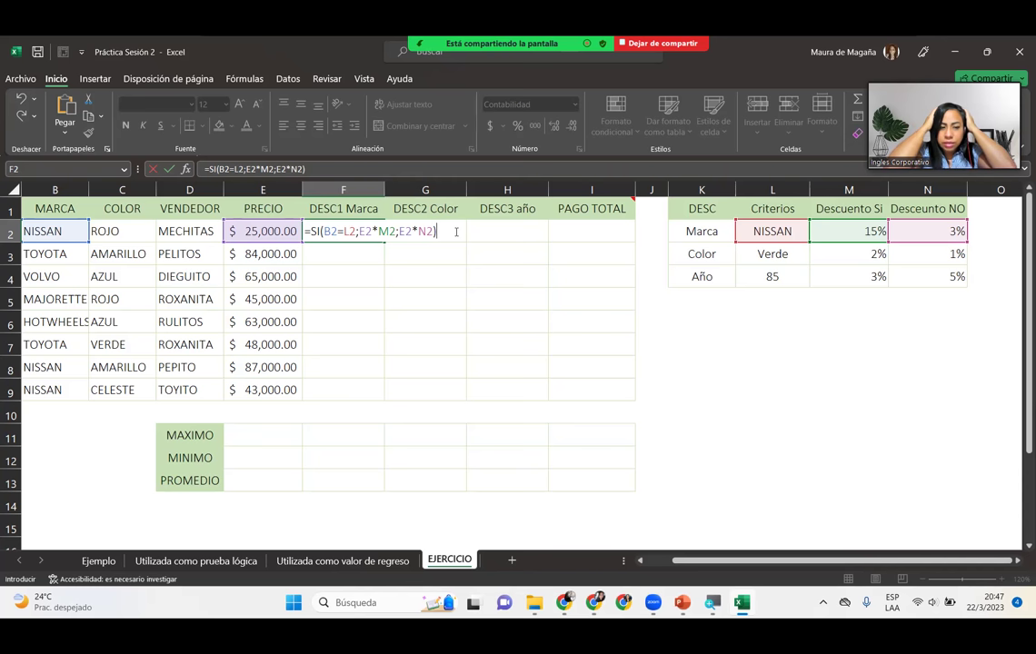
# Raise the computer's sound volume
pyautogui.press('XF86AudioRaiseVolume')
pyautogui.press('XF86AudioRaiseVolume')
pyautogui.press('XF86AudioRaiseVolume')
pyautogui.press('XF86AudioRaiseVolume')
pyautogui.press('XF86AudioRaiseVolume')
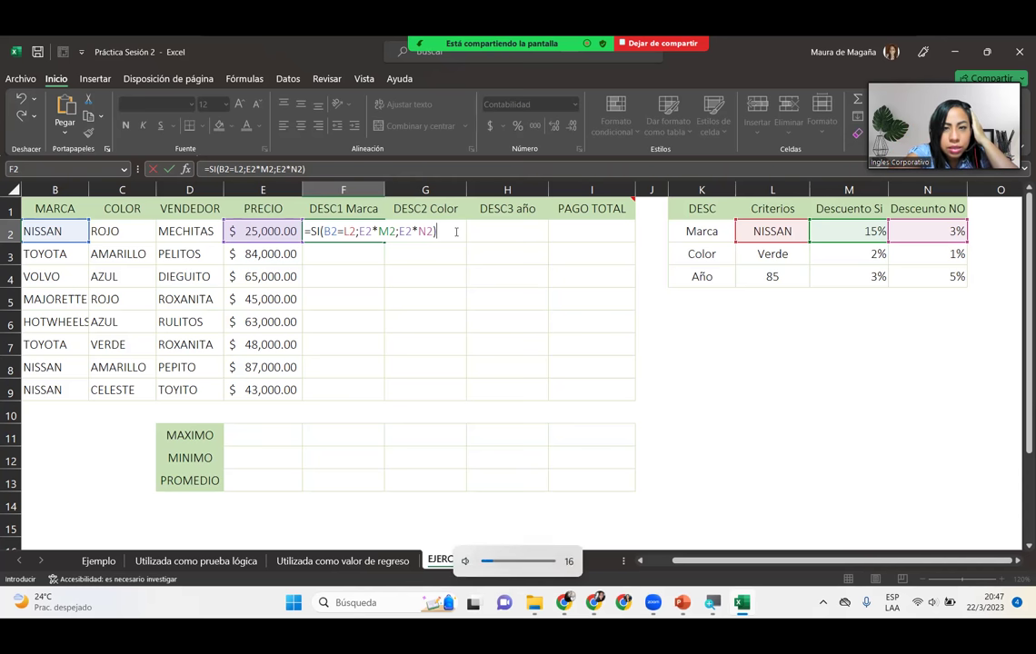
pyautogui.press('XF86AudioRaiseVolume')
pyautogui.press('XF86AudioRaiseVolume')
pyautogui.press('XF86AudioRaiseVolume')
pyautogui.press('XF86AudioRaiseVolume')
pyautogui.press('XF86AudioRaiseVolume')
pyautogui.press('XF86AudioRaiseVolume')
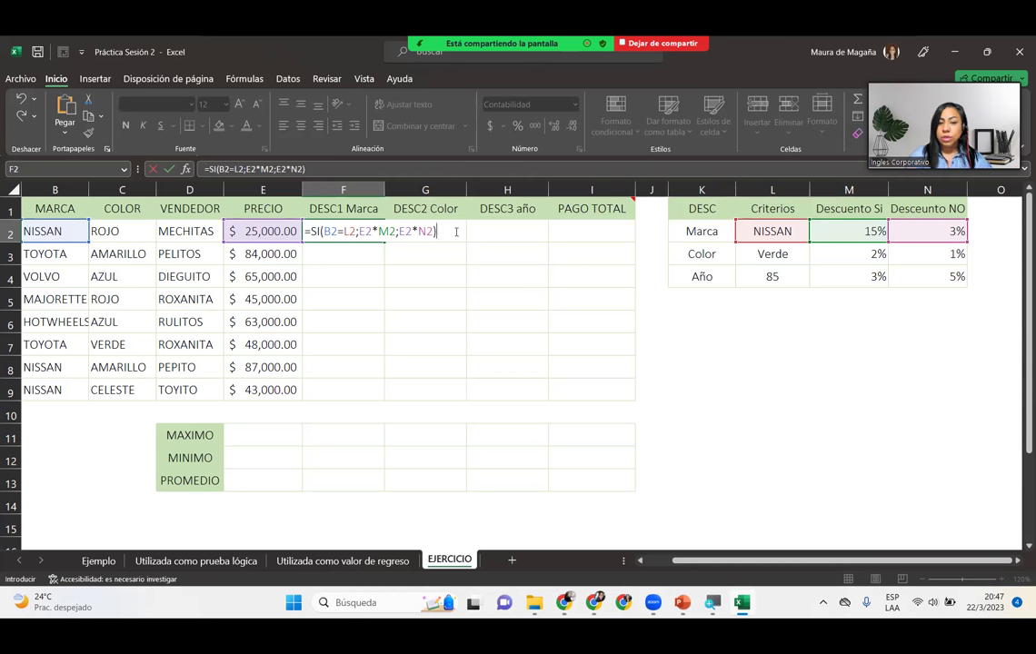
# Make the criterion and discount references in the F2 formula absolute as $L$2, $M$2 and $N$2, and enter it
pyautogui.click(353, 231)
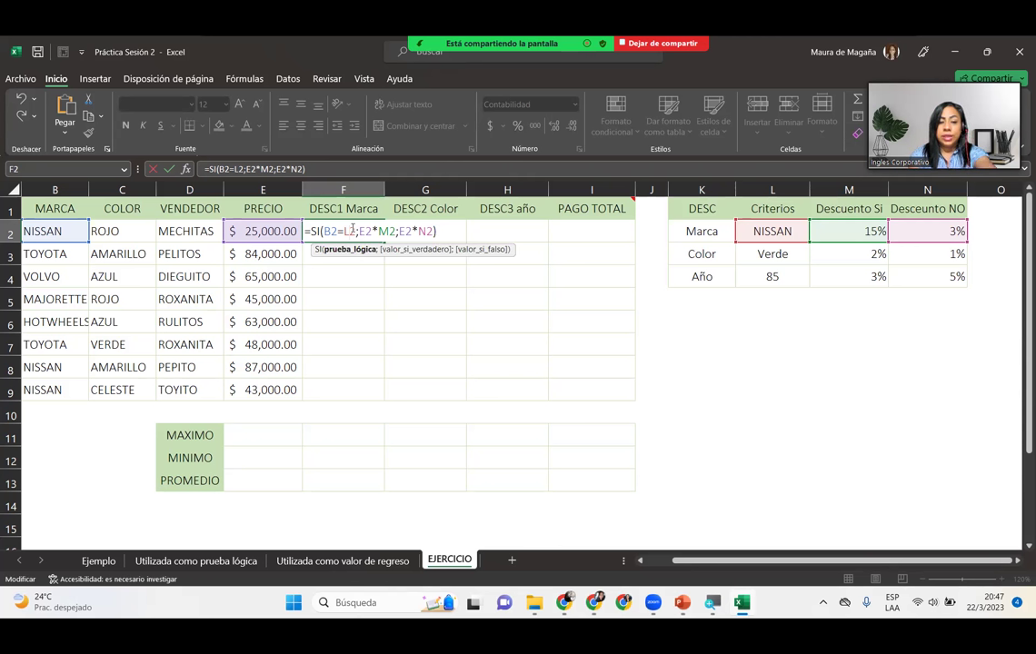
pyautogui.press('F4')
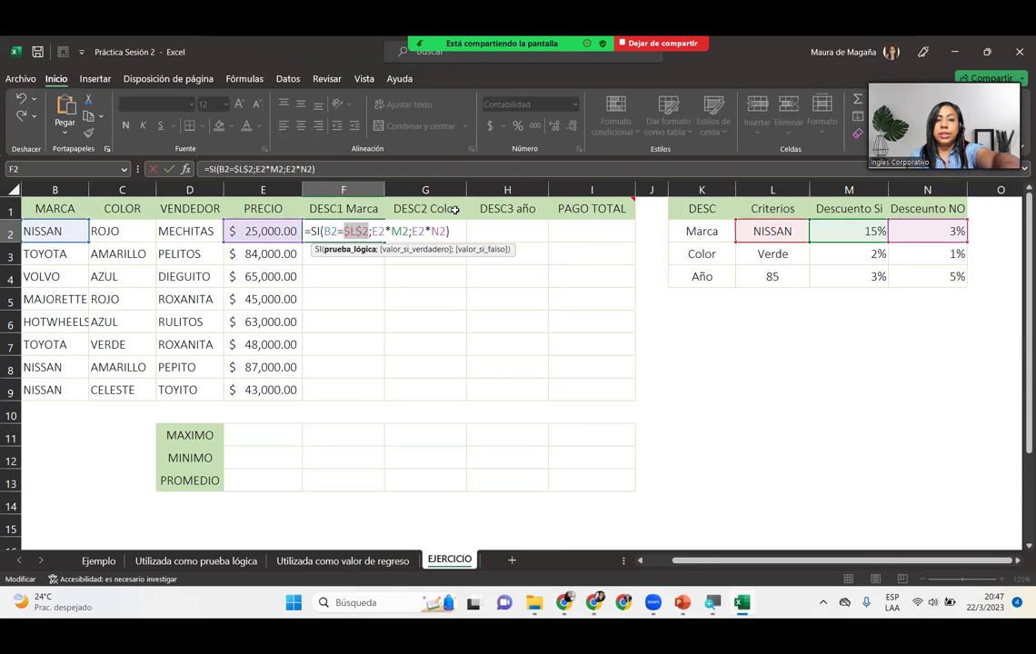
pyautogui.click(396, 229)
pyautogui.press('F4')
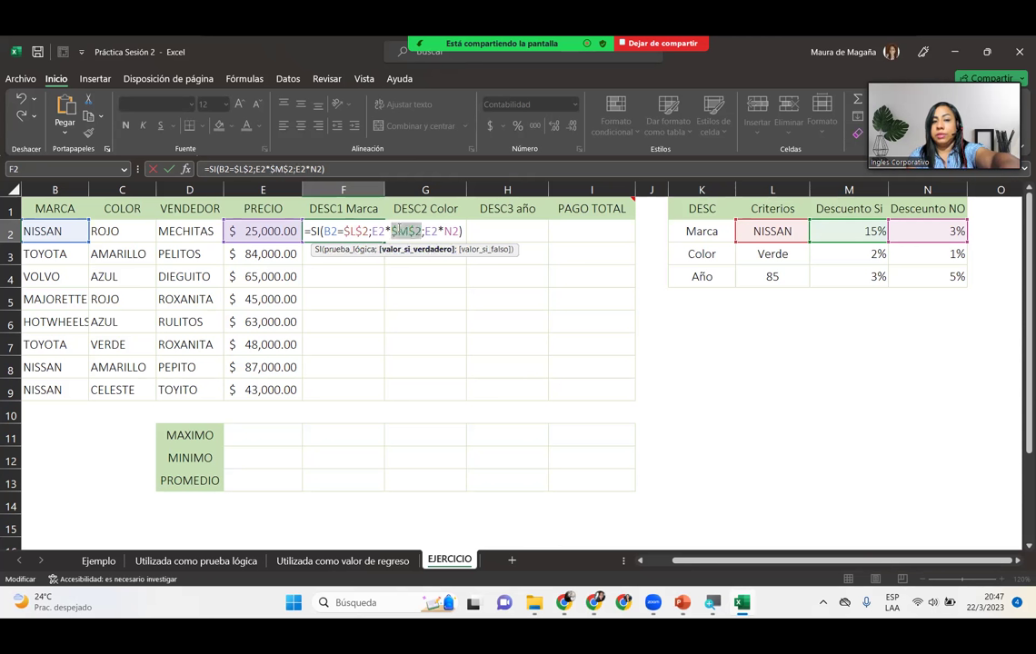
pyautogui.click(452, 231)
pyautogui.press('F4')
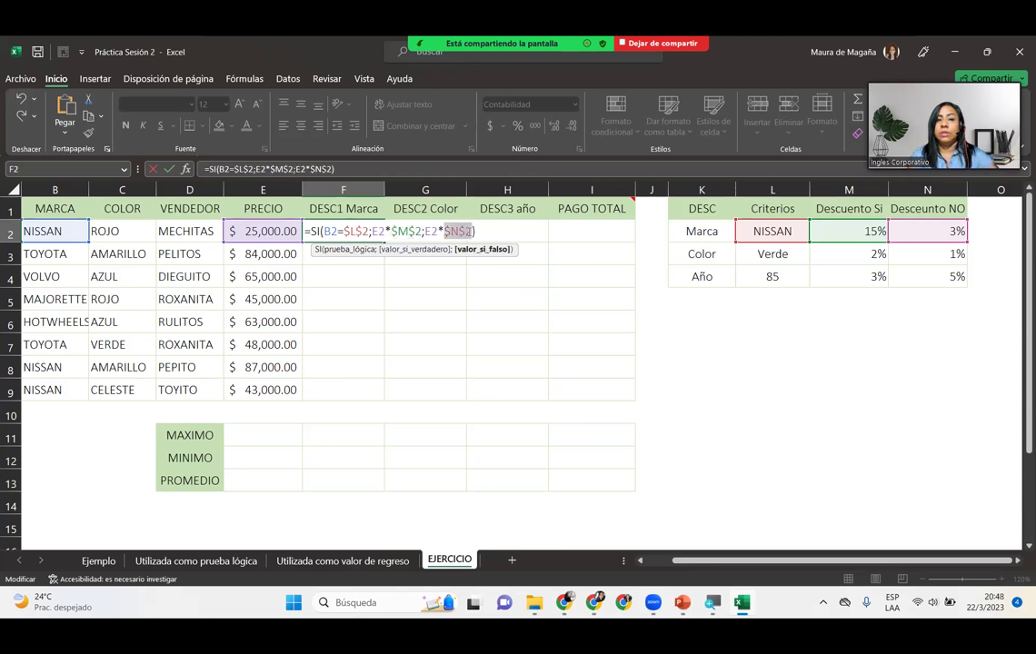
pyautogui.click(485, 227)
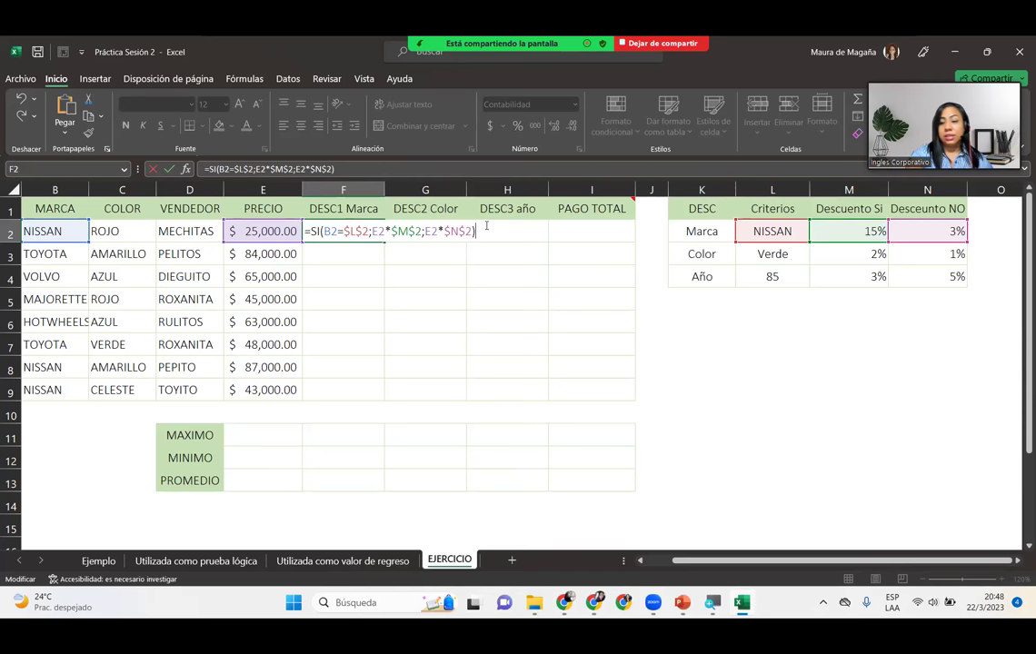
pyautogui.press('Return')
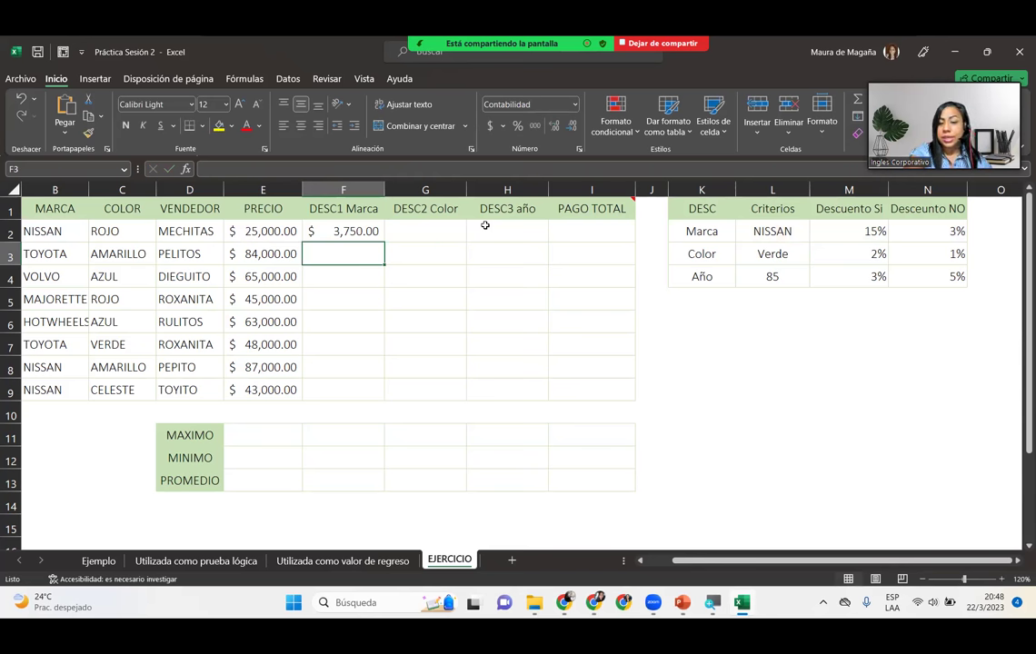
# Start an SI formula in F3 that tests whether B3 equals the absolute reference $L$2
pyautogui.write('=si')
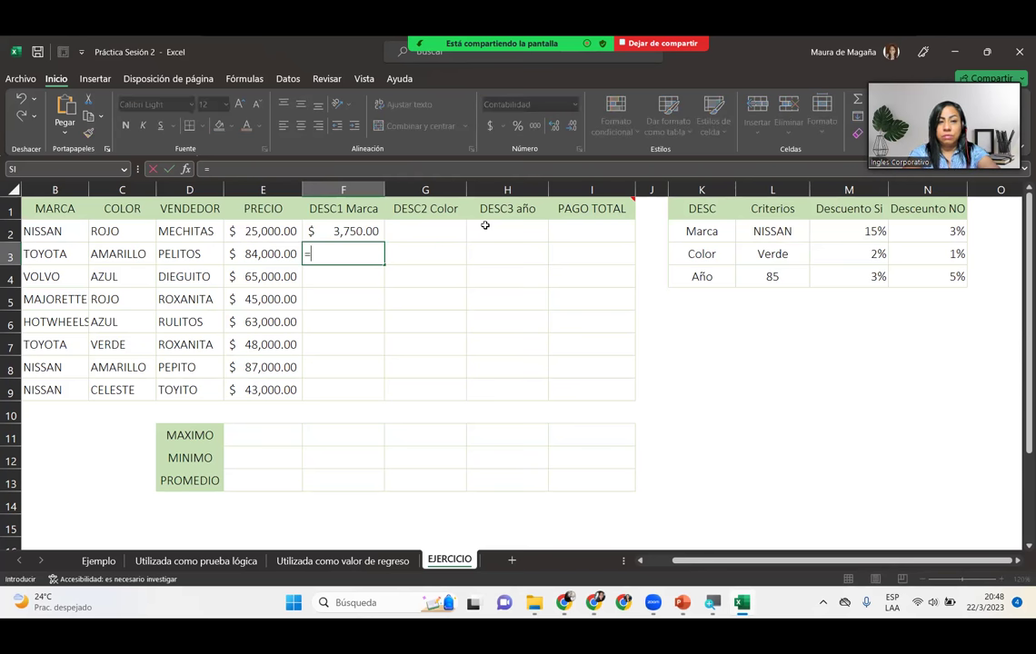
pyautogui.press('Tab')
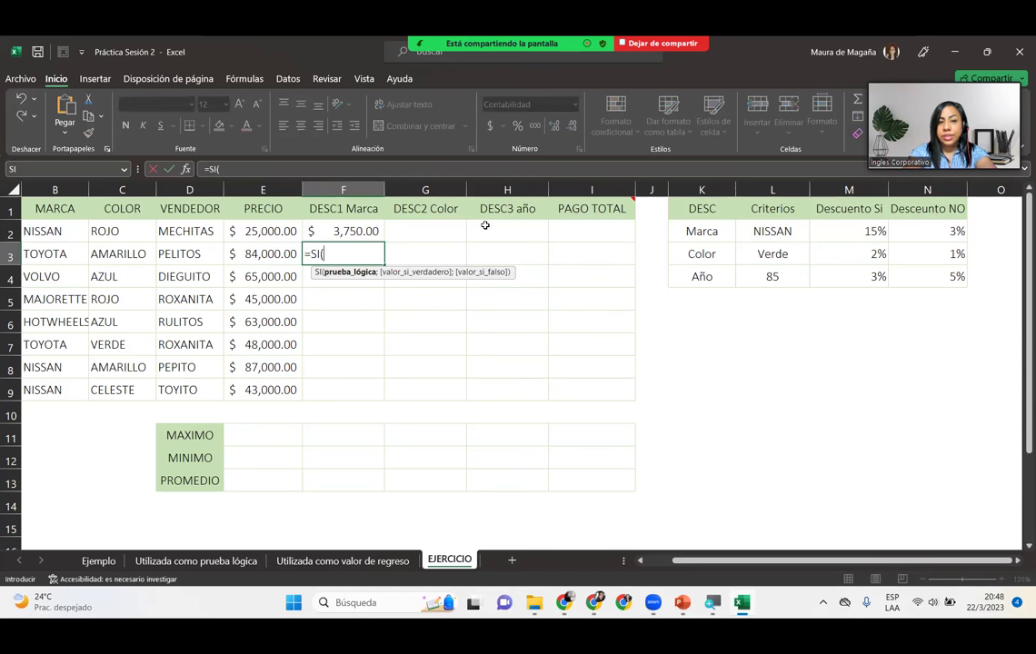
pyautogui.click(45, 255)
pyautogui.write('=')
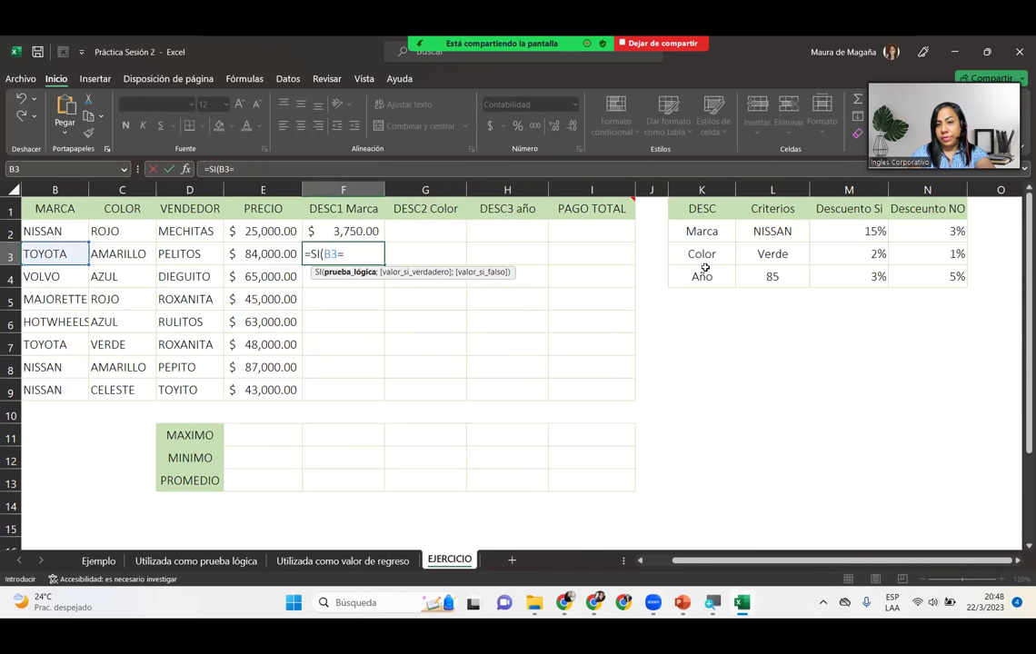
pyautogui.click(763, 231)
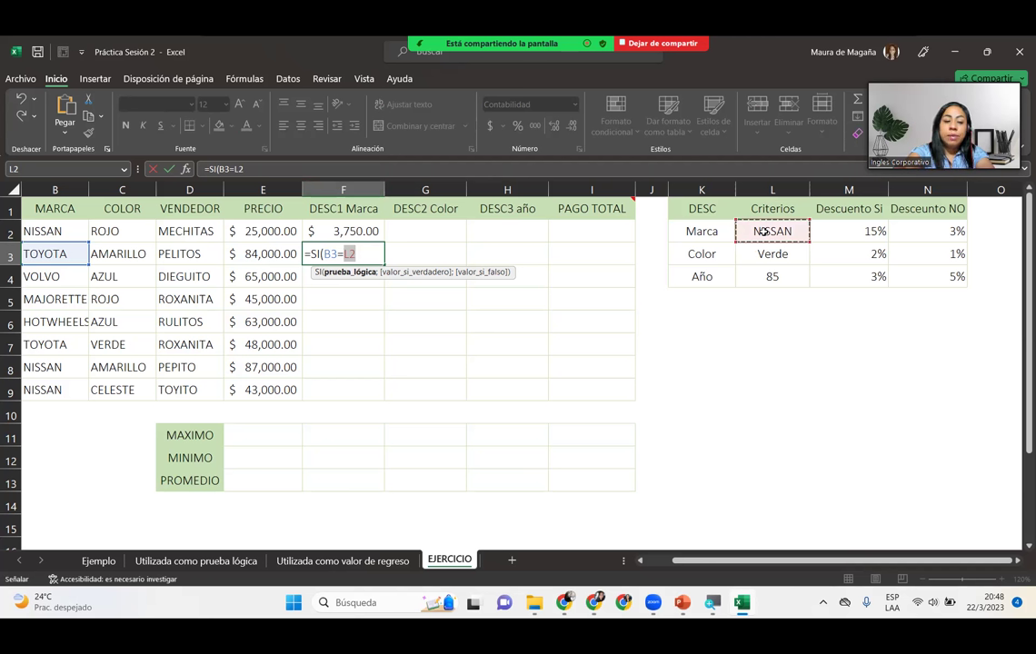
pyautogui.press('F4')
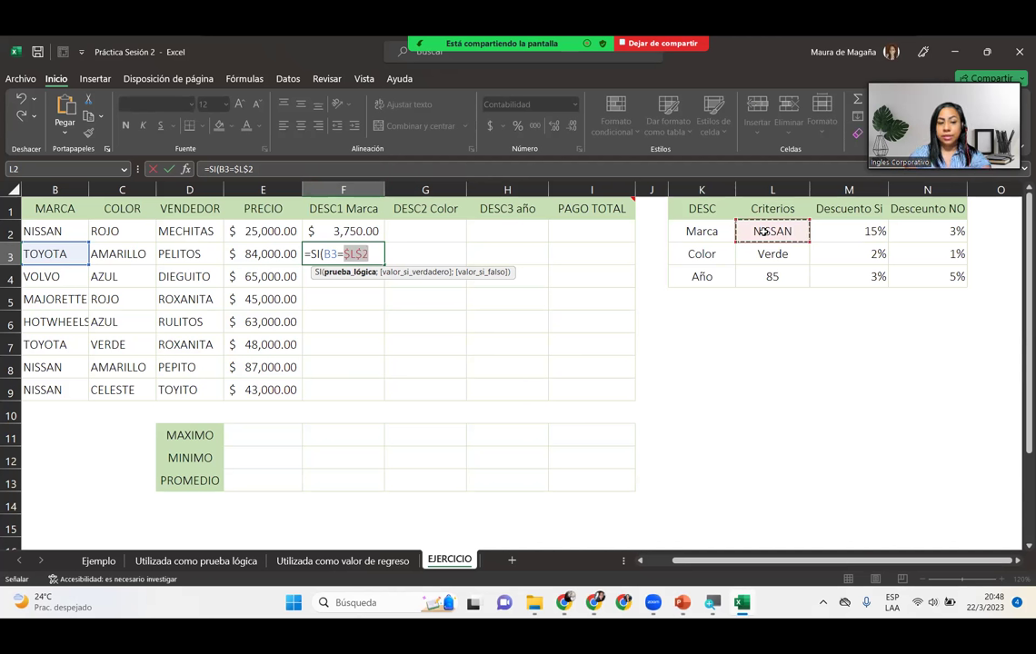
pyautogui.write(';')
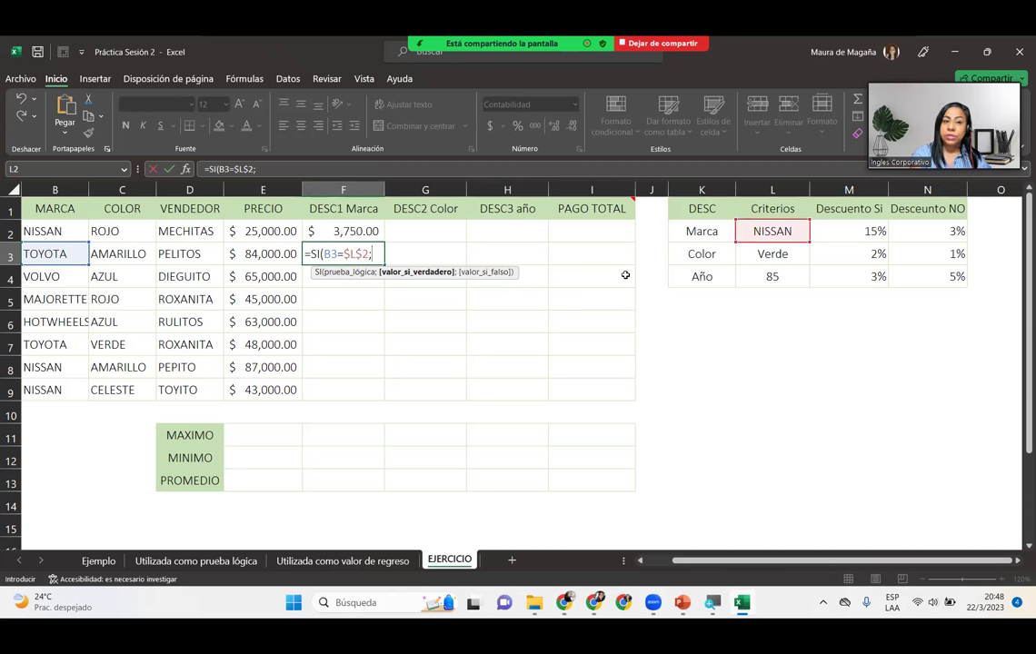
# Set the value-if-true argument of the F3 formula to E3*$M$2
pyautogui.click(275, 255)
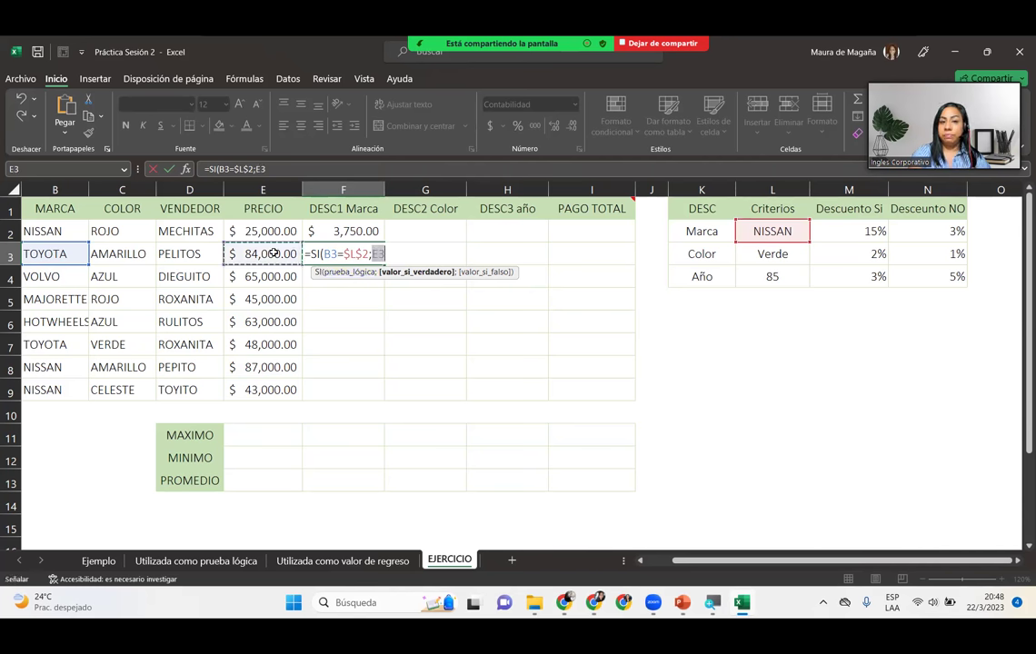
pyautogui.write('*')
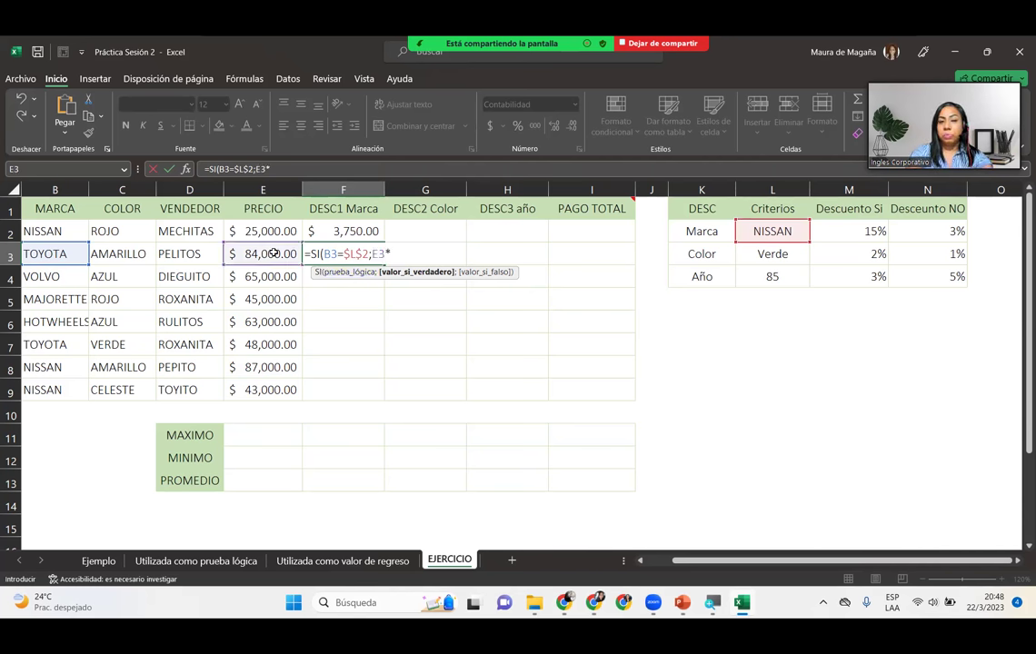
pyautogui.click(828, 234)
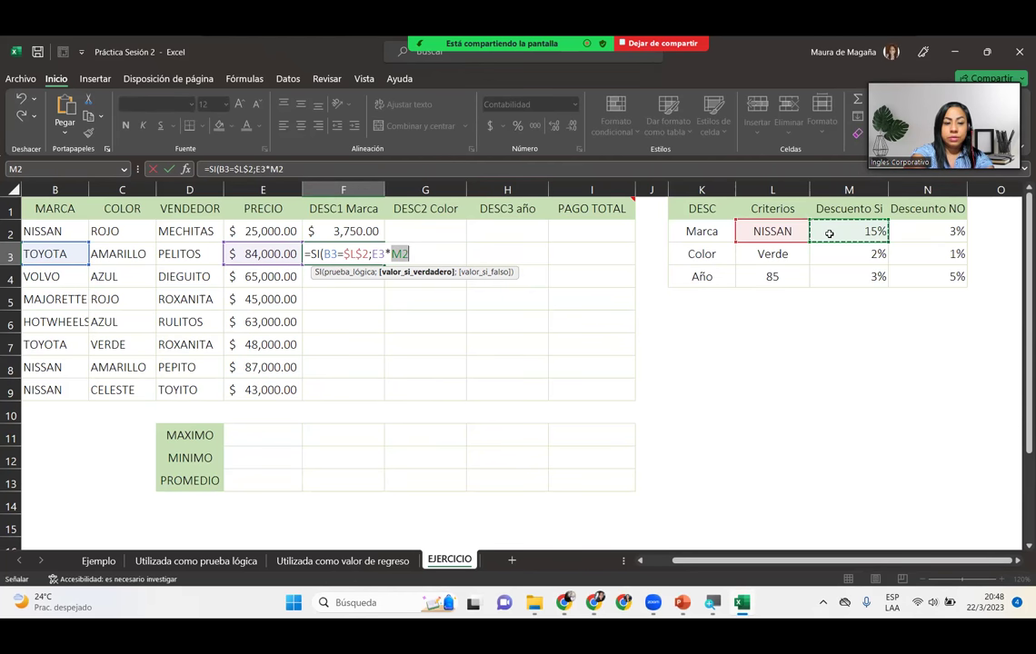
pyautogui.press('F4')
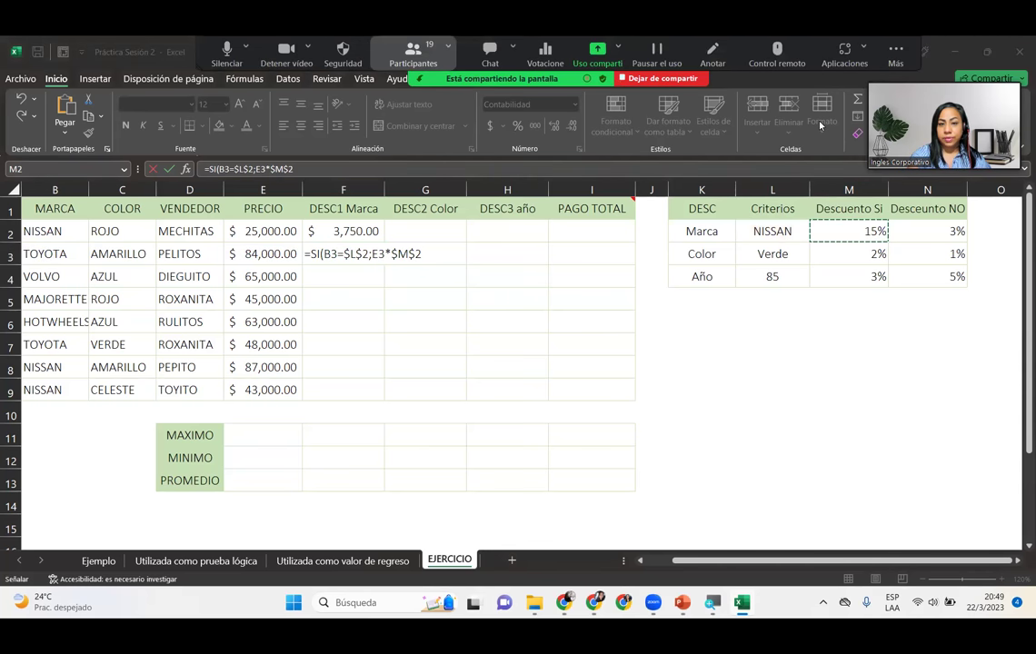
pyautogui.hotkey('alt', 'u')
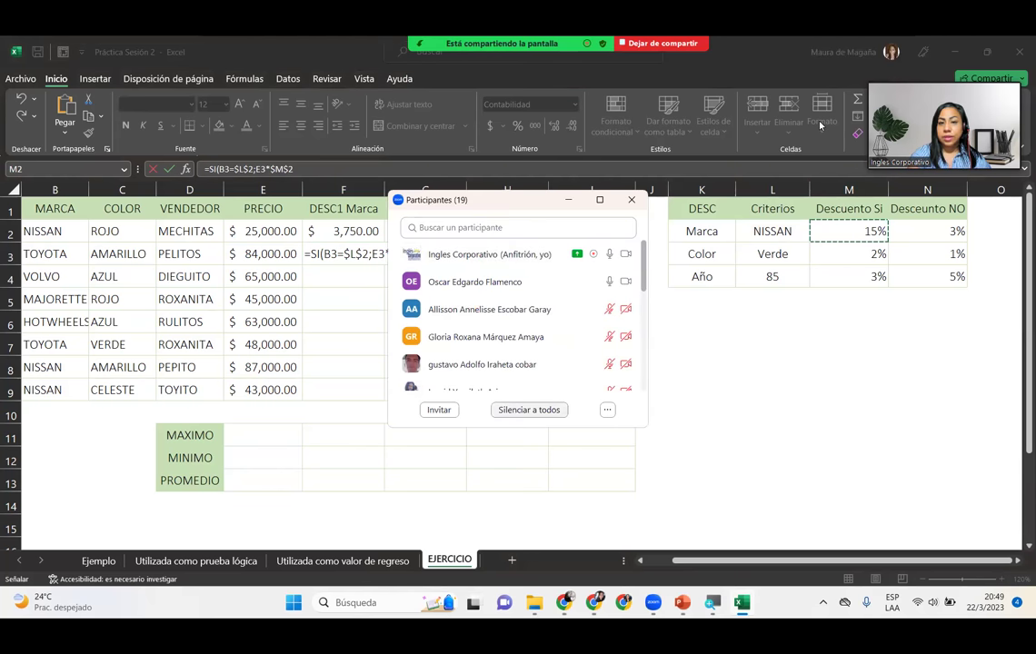
pyautogui.click(631, 199)
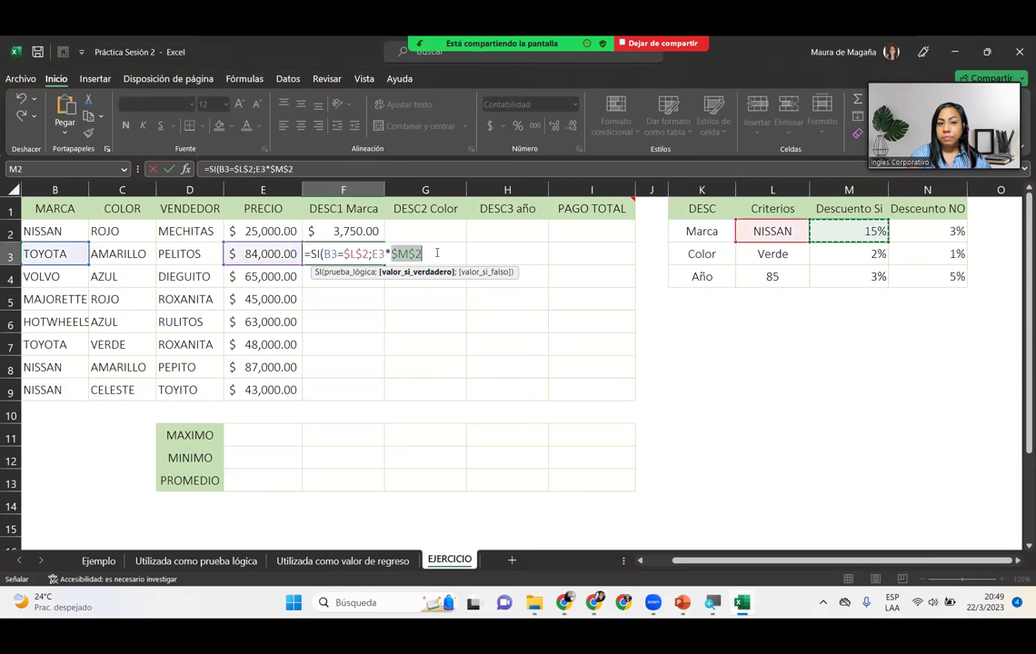
# Complete the F3 formula with E3*$N$2 as the value if false, enter it and fill it down through F9
pyautogui.write(';')
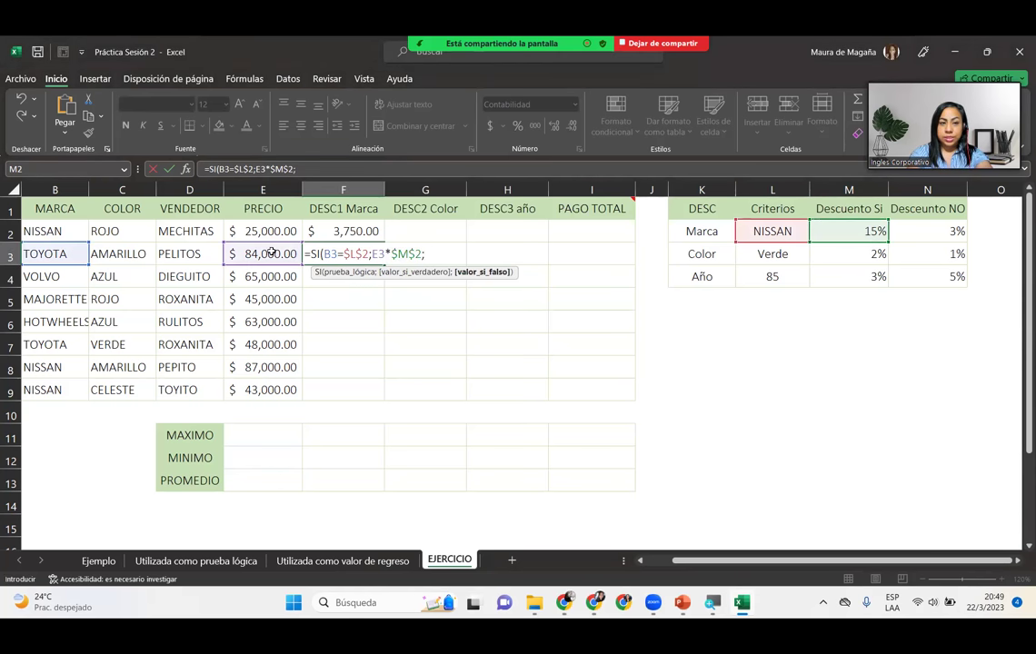
pyautogui.click(271, 254)
pyautogui.write('*')
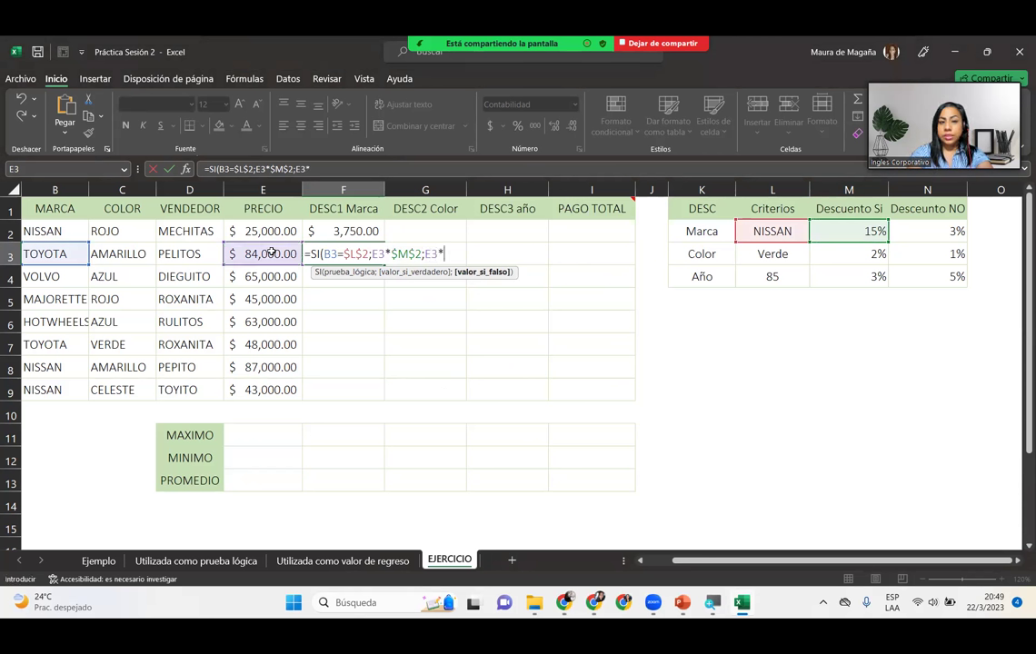
pyautogui.click(952, 228)
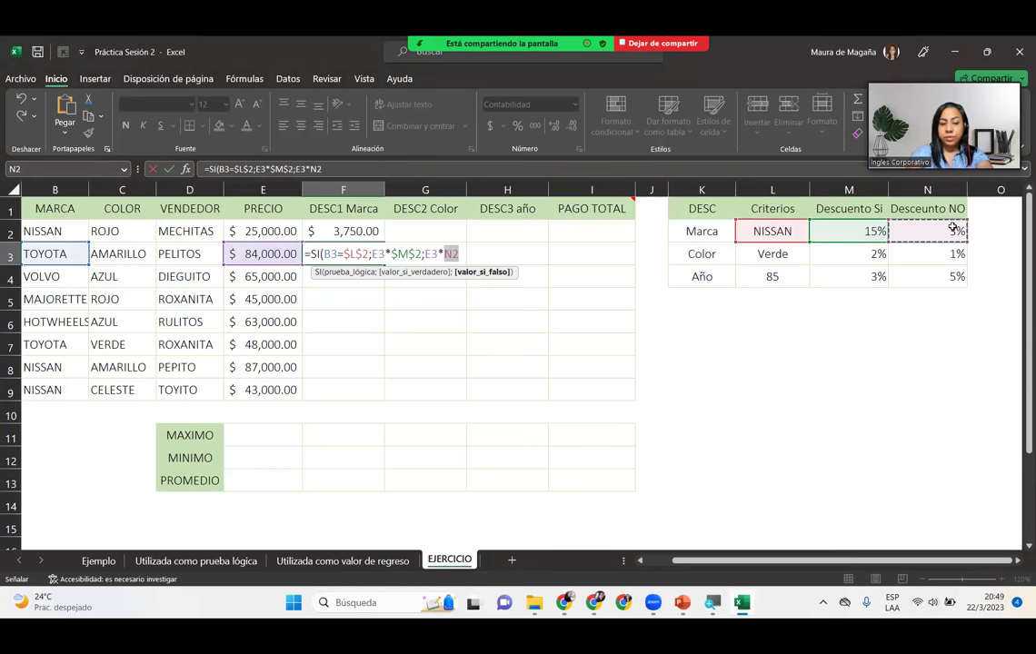
pyautogui.press('F4')
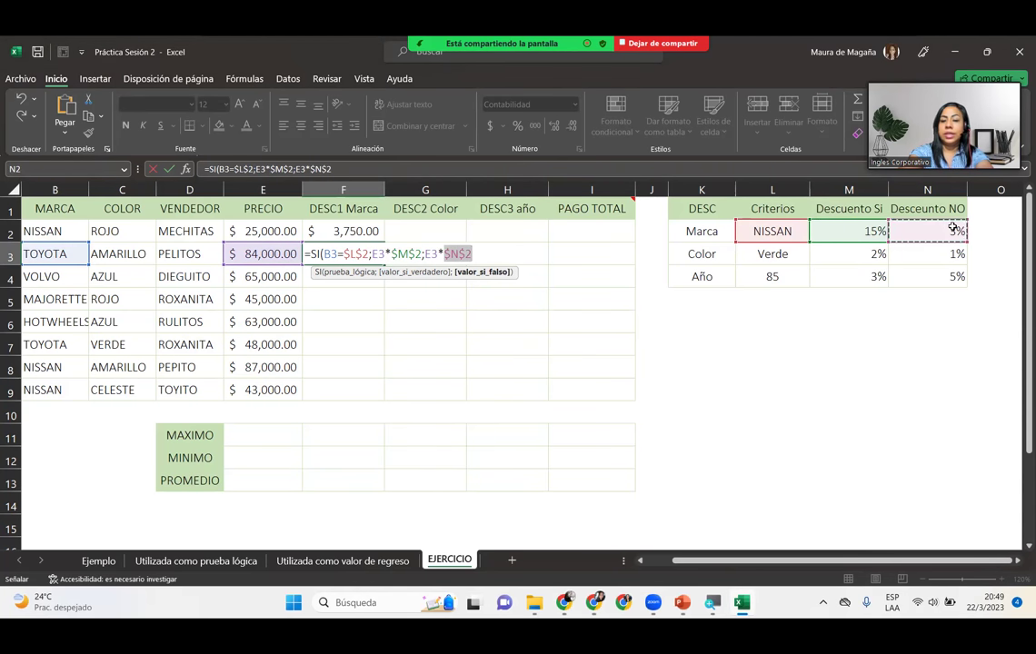
pyautogui.write(')')
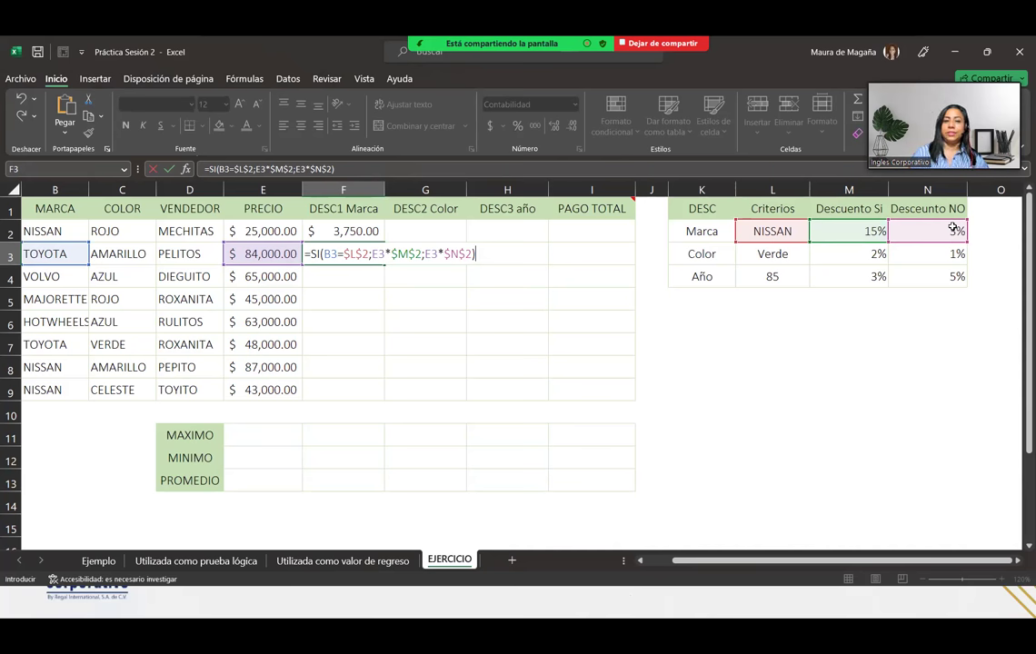
pyautogui.press('Return')
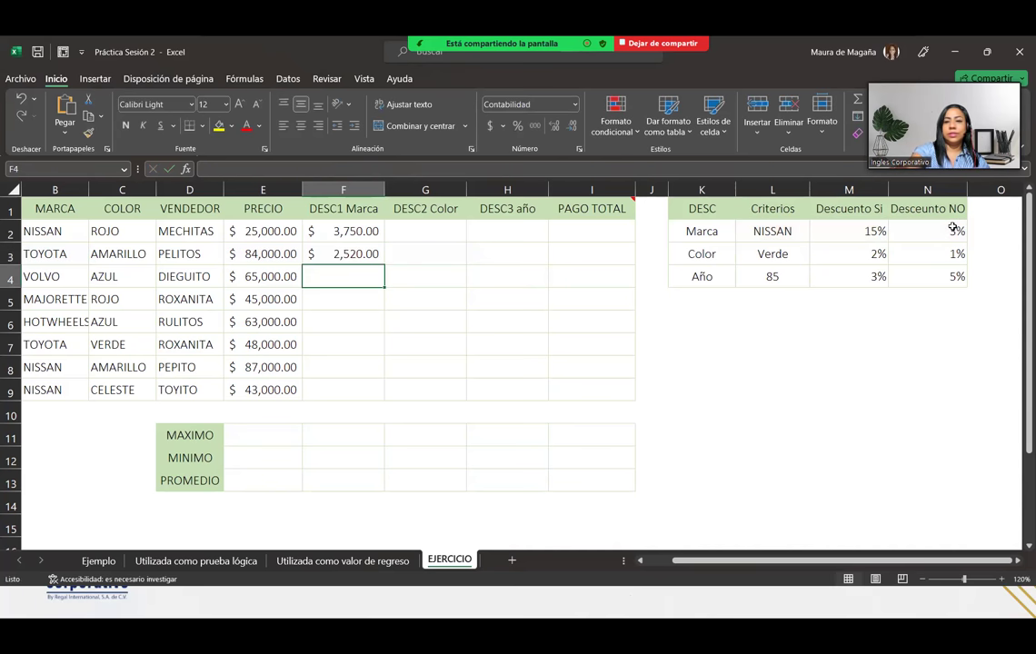
pyautogui.click(368, 253)
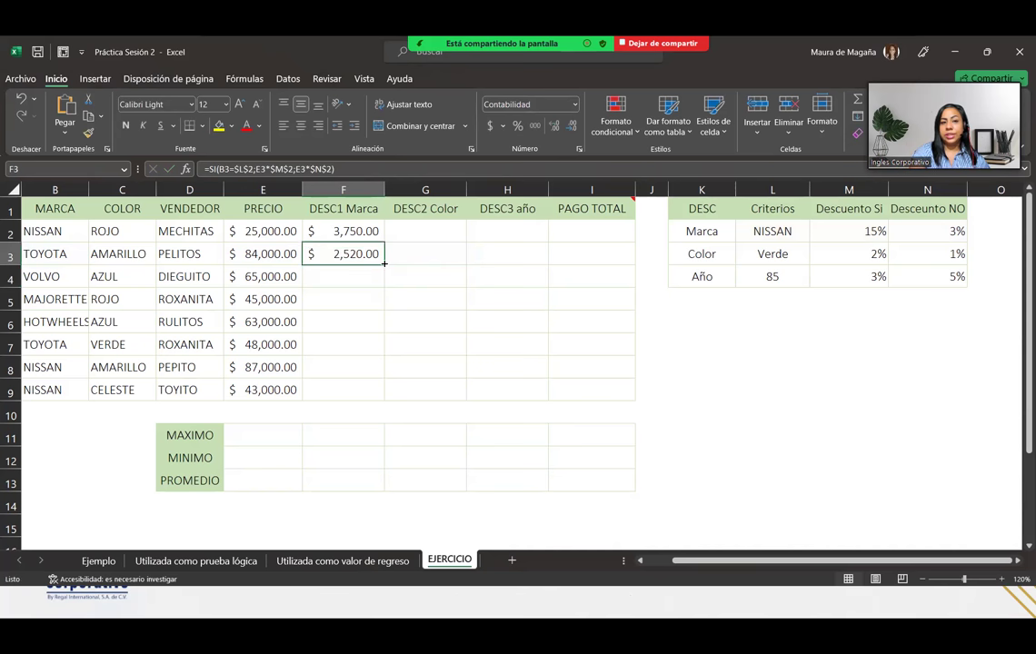
pyautogui.doubleClick(383, 262)
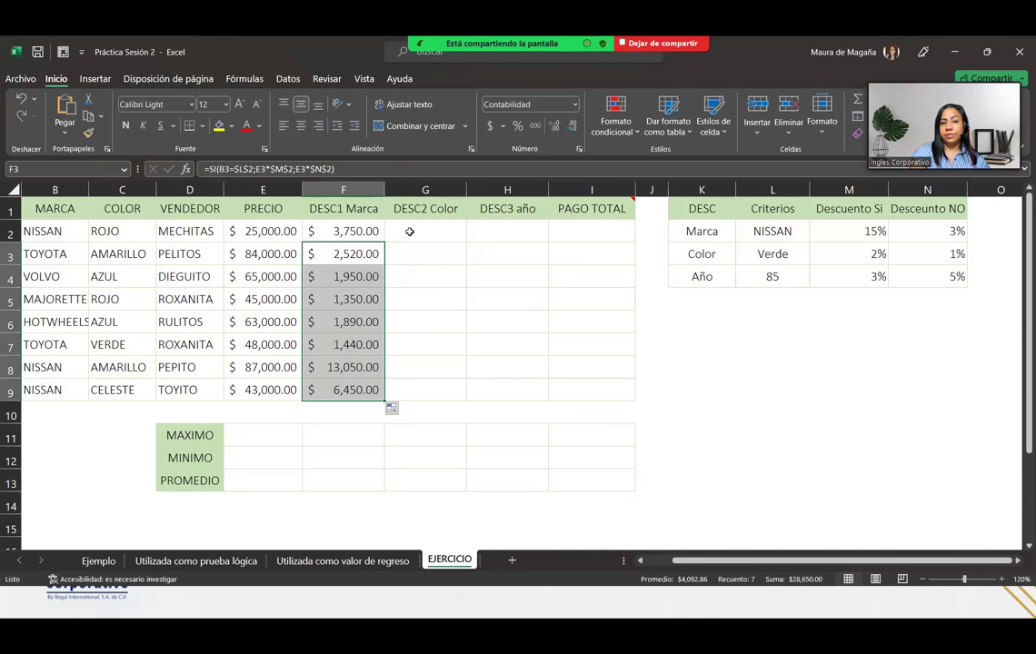
# Start an SI formula in G2 that tests whether C2 equals the absolute reference $L$3
pyautogui.click(409, 232)
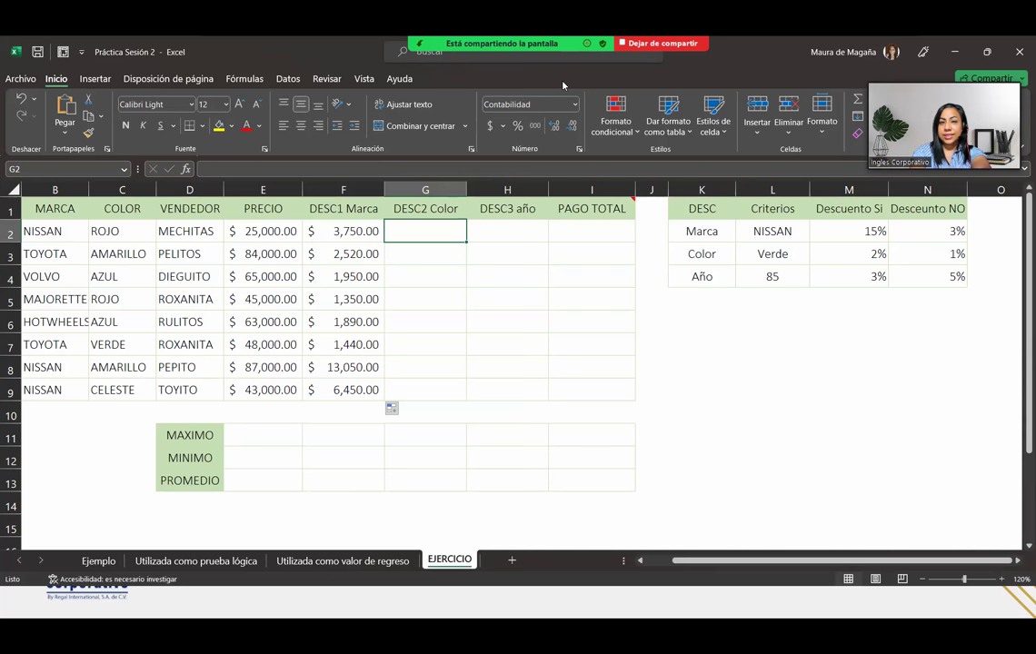
pyautogui.click(876, 91)
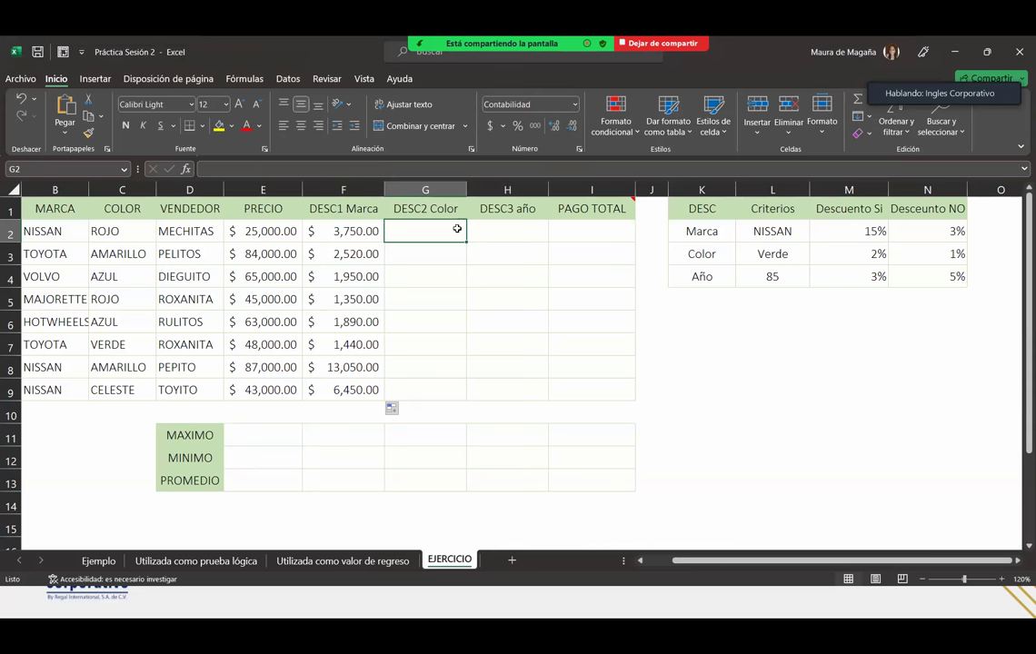
pyautogui.write('=')
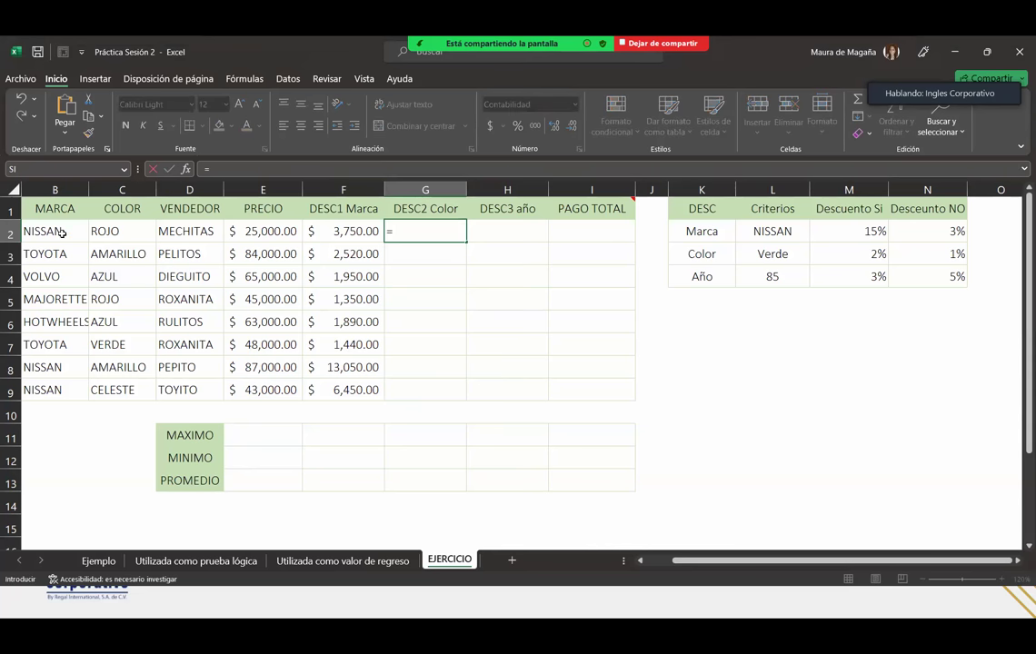
pyautogui.write('SI(')
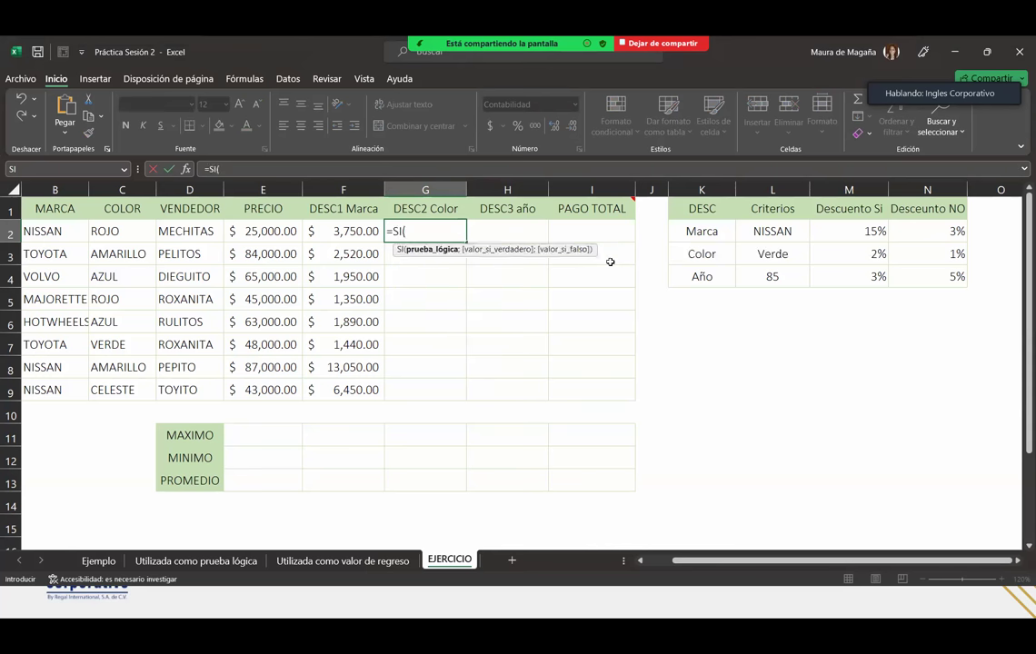
pyautogui.click(135, 231)
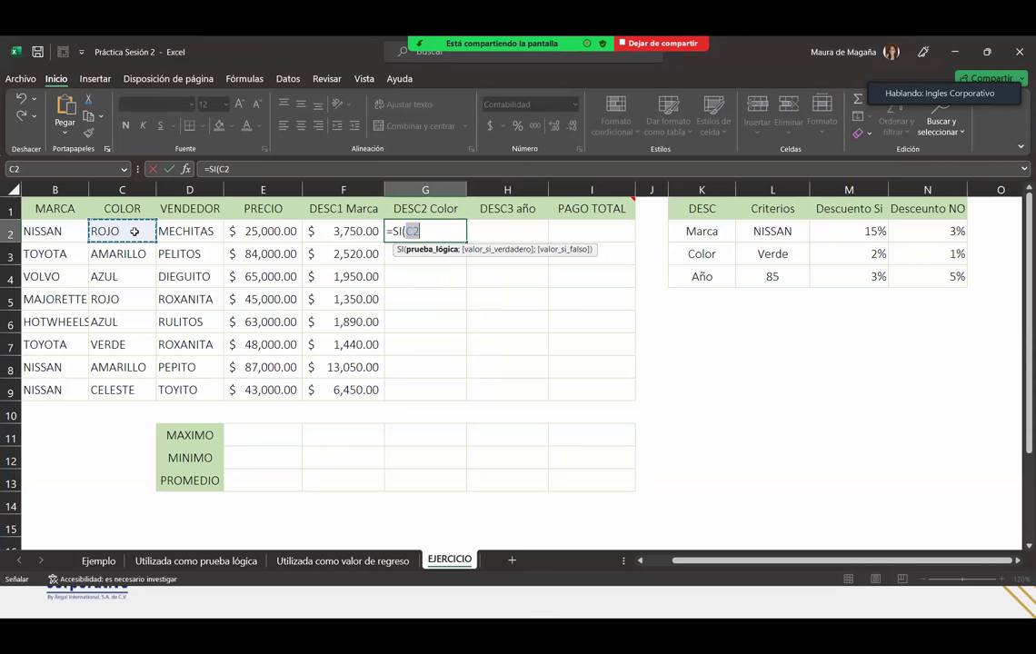
pyautogui.write('=')
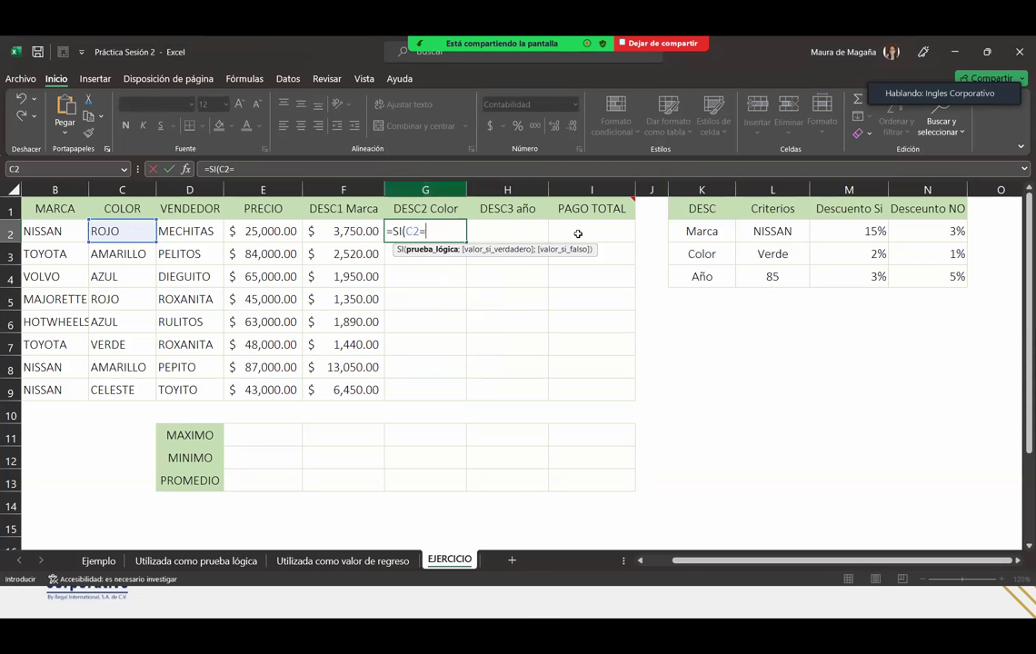
pyautogui.click(751, 255)
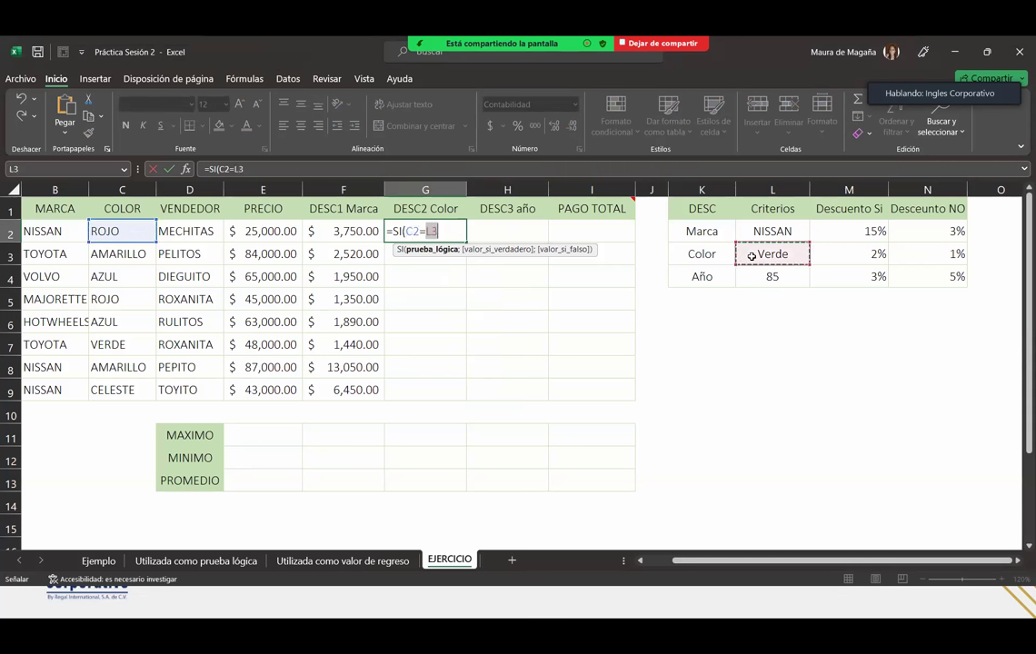
pyautogui.press('F4')
pyautogui.write(';')
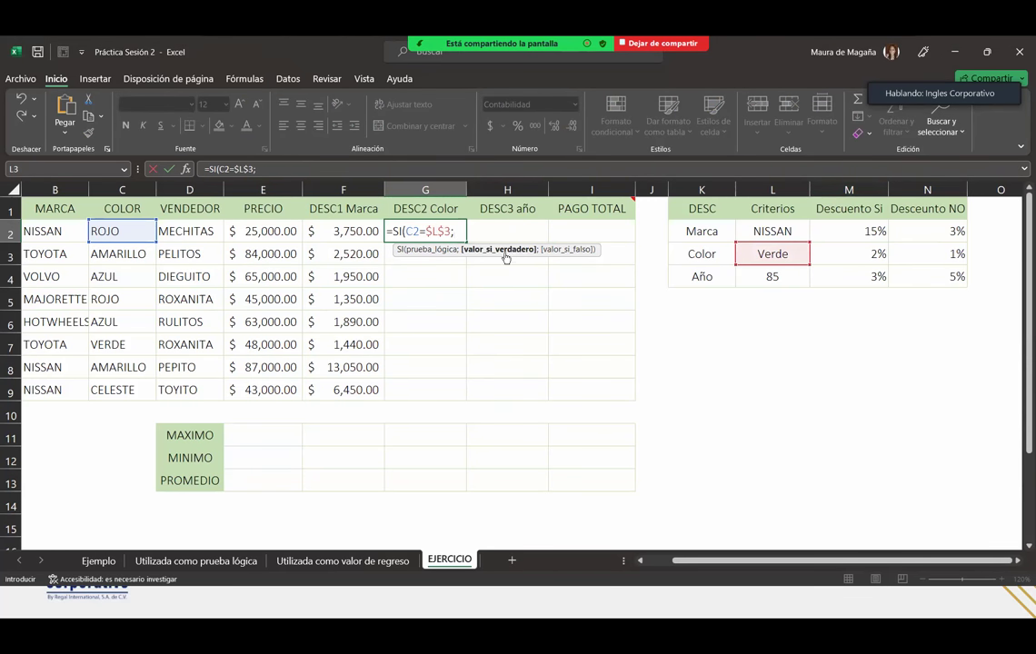
# Set the value-if-true argument of the G2 formula to E2*$M$3
pyautogui.click(255, 233)
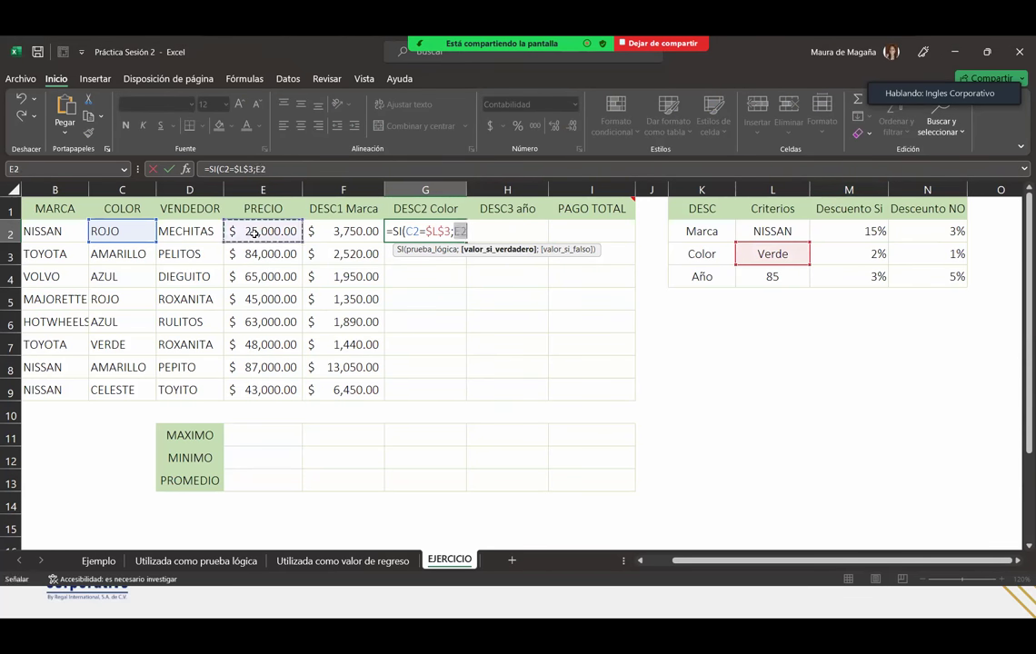
pyautogui.write('*')
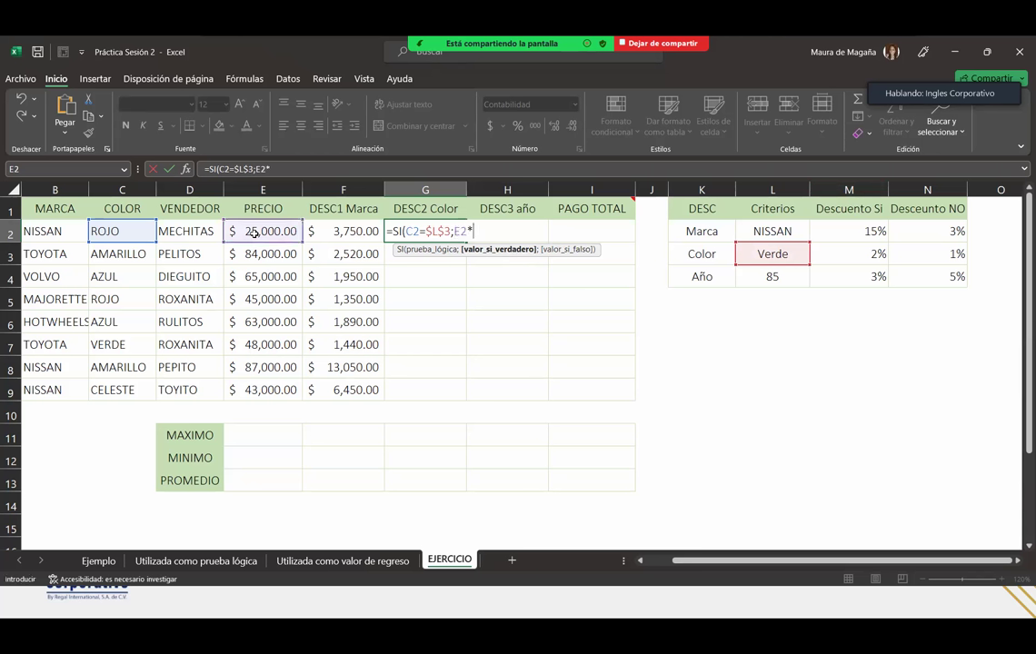
pyautogui.click(833, 260)
pyautogui.press('F4')
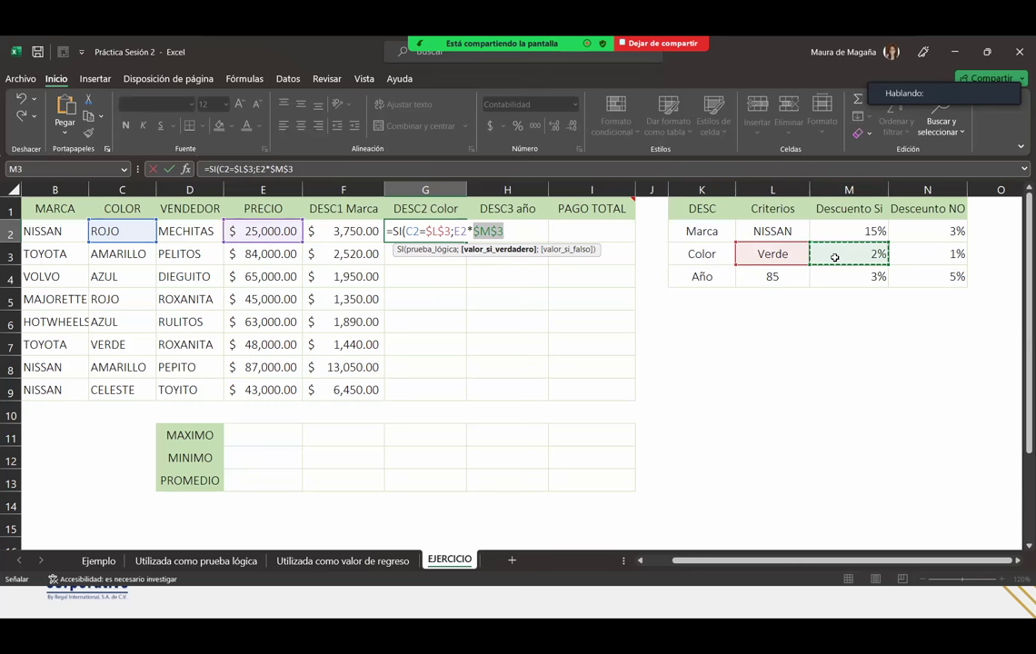
pyautogui.write(';')
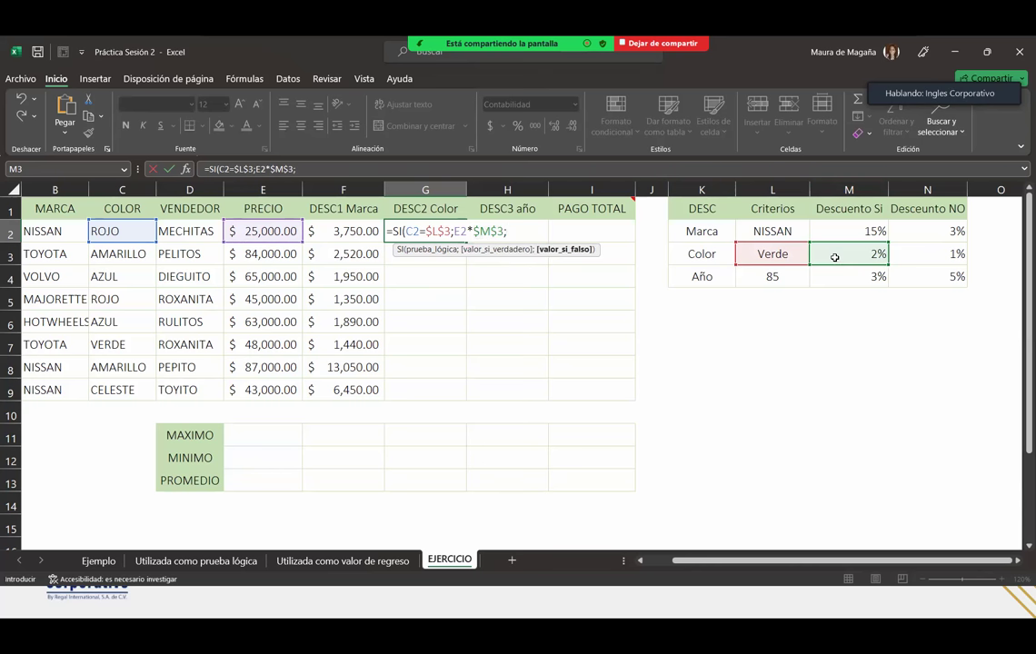
# Set the value-if-false argument of the G2 formula to E2*$N$3, close the parenthesis and enter it
pyautogui.click(286, 228)
pyautogui.write(';')
pyautogui.press('BackSpace')
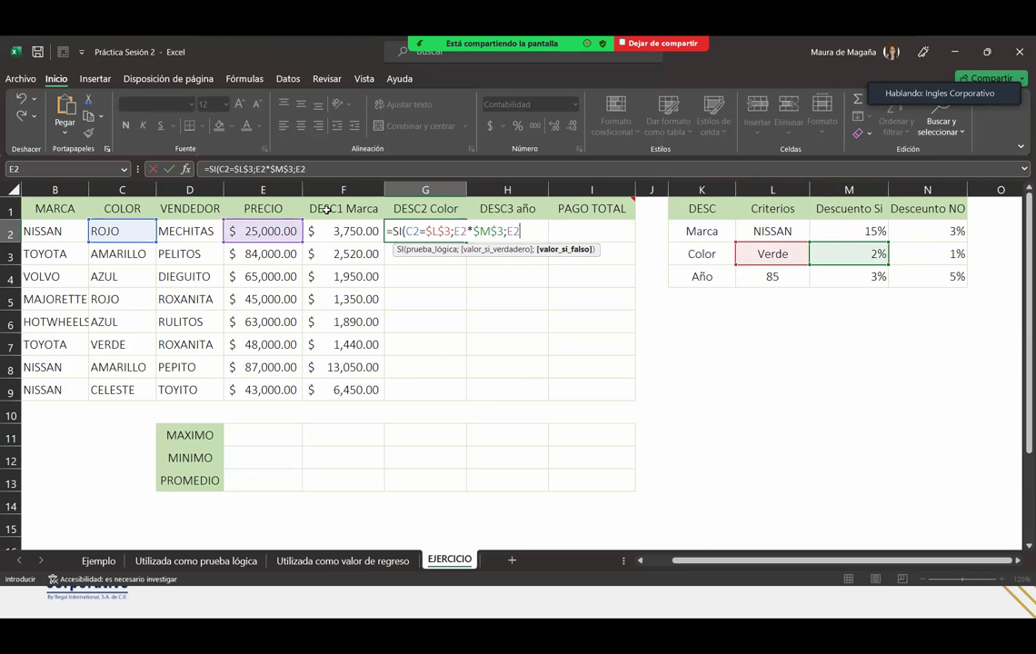
pyautogui.write('*')
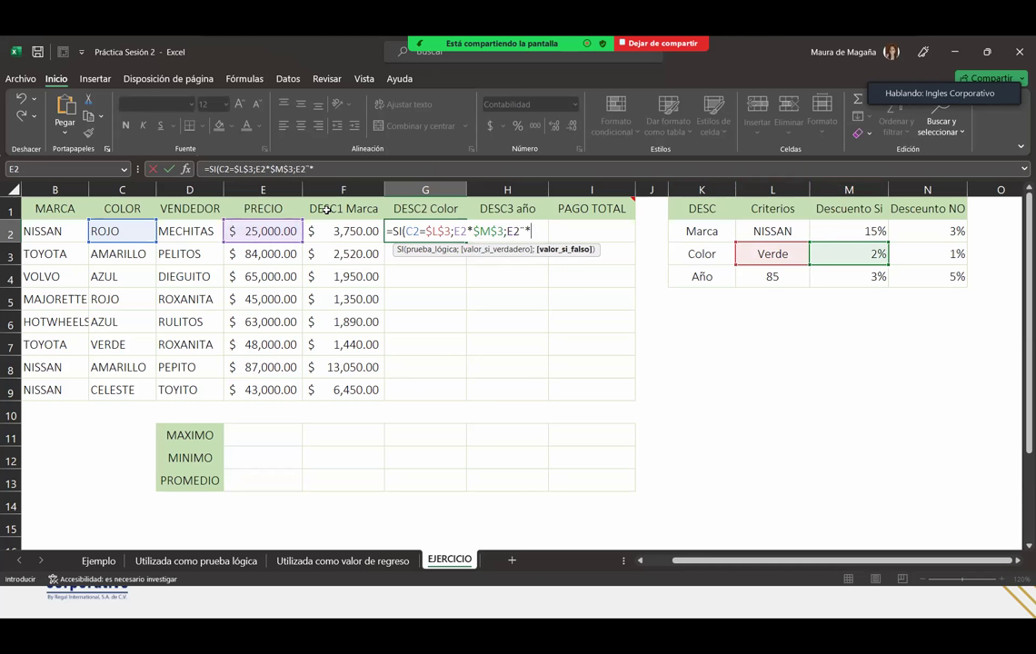
pyautogui.press('BackSpace')
pyautogui.write('*')
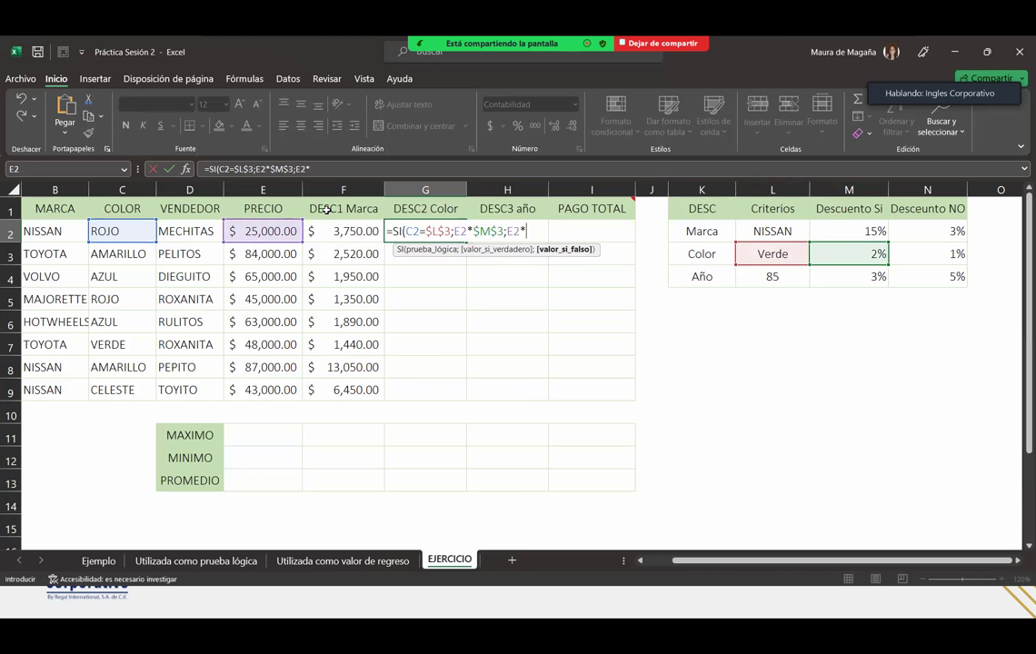
pyautogui.click(924, 255)
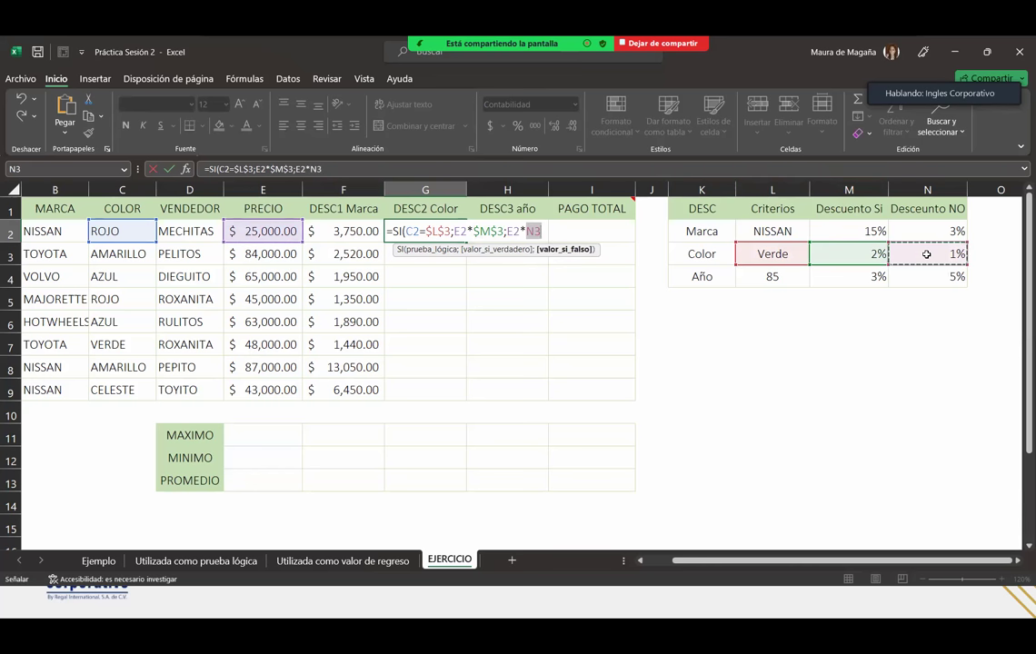
pyautogui.press('F4')
pyautogui.write(')')
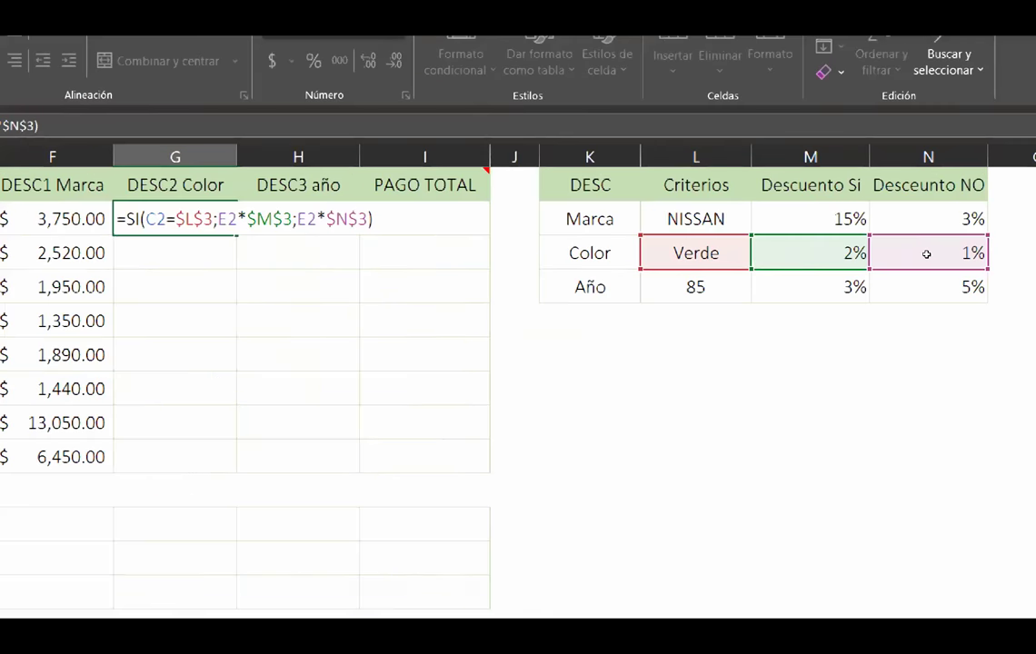
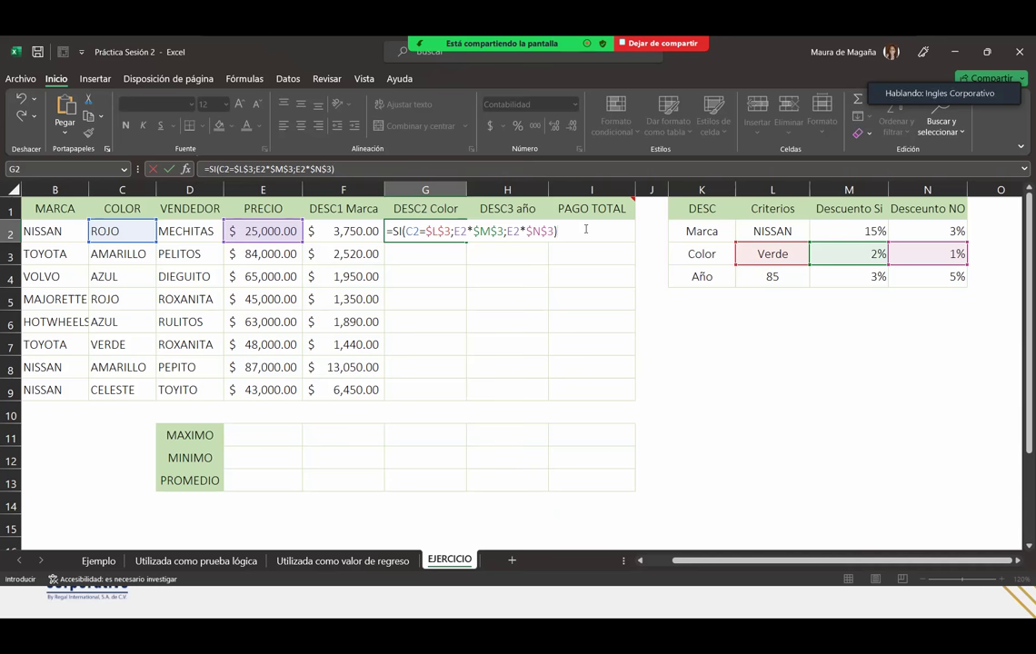
pyautogui.press('Return')
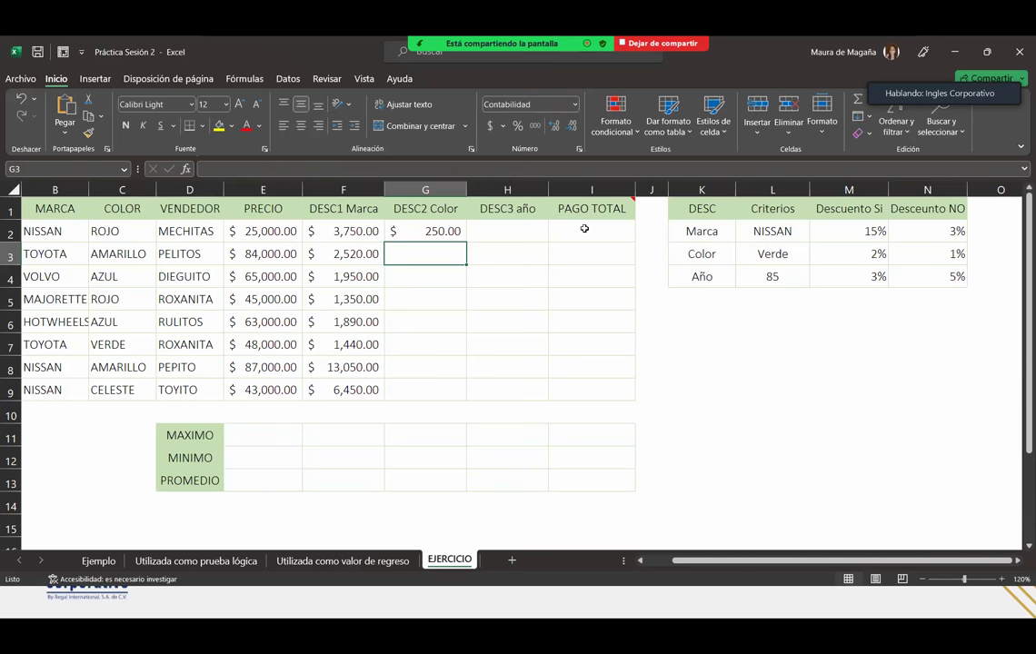
# Fill the G2 colour discount formula down through G9 and inspect the copied formulas in G9 and G8
pyautogui.click(433, 233)
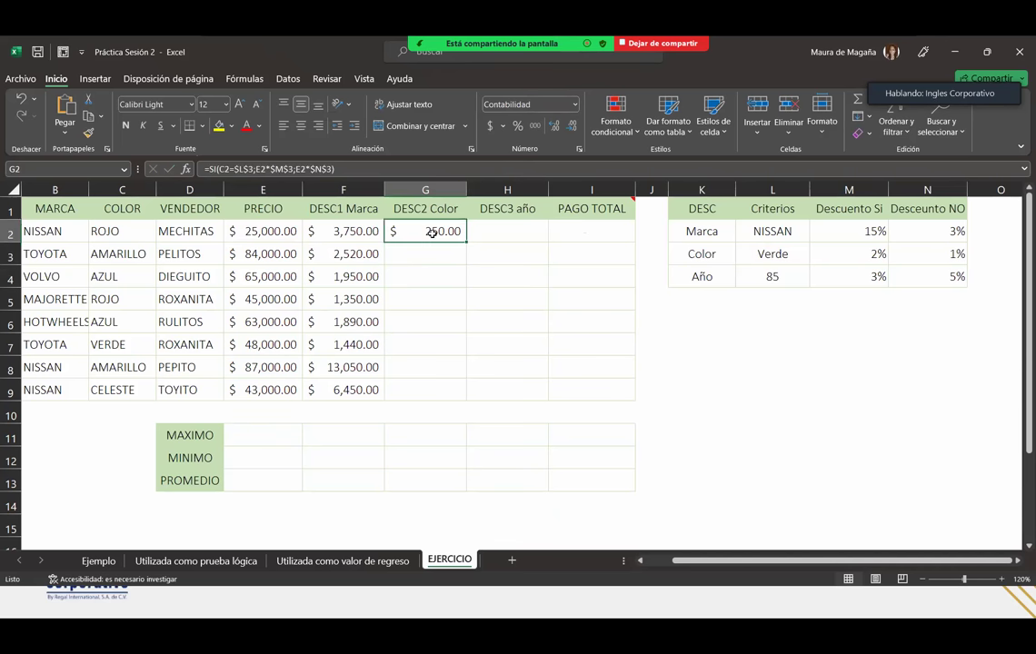
pyautogui.moveTo(466, 240); pyautogui.dragTo(463, 398)
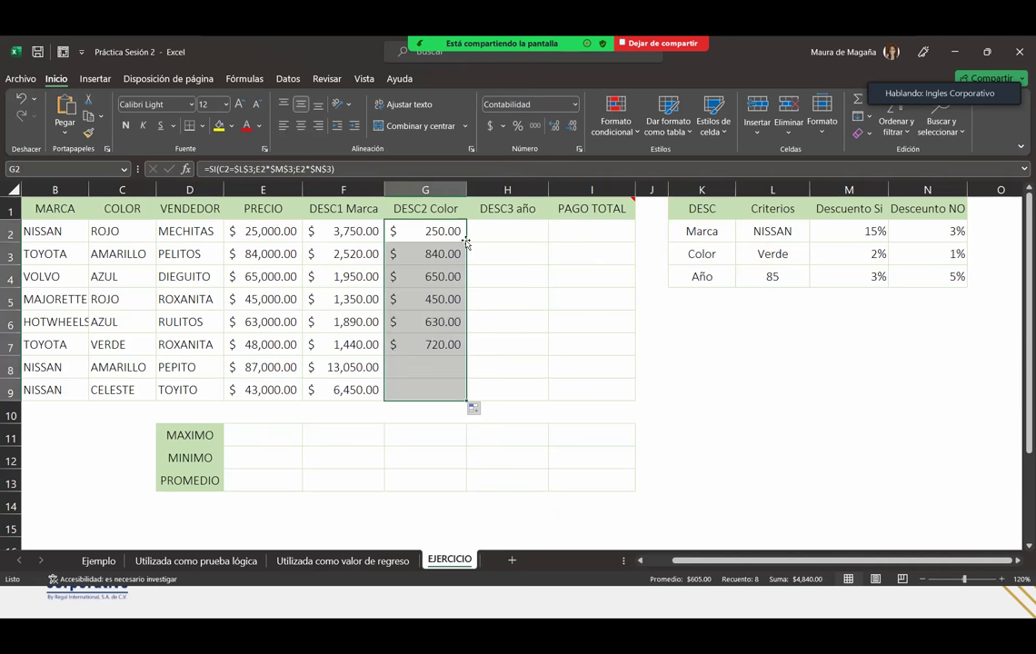
pyautogui.click(434, 384)
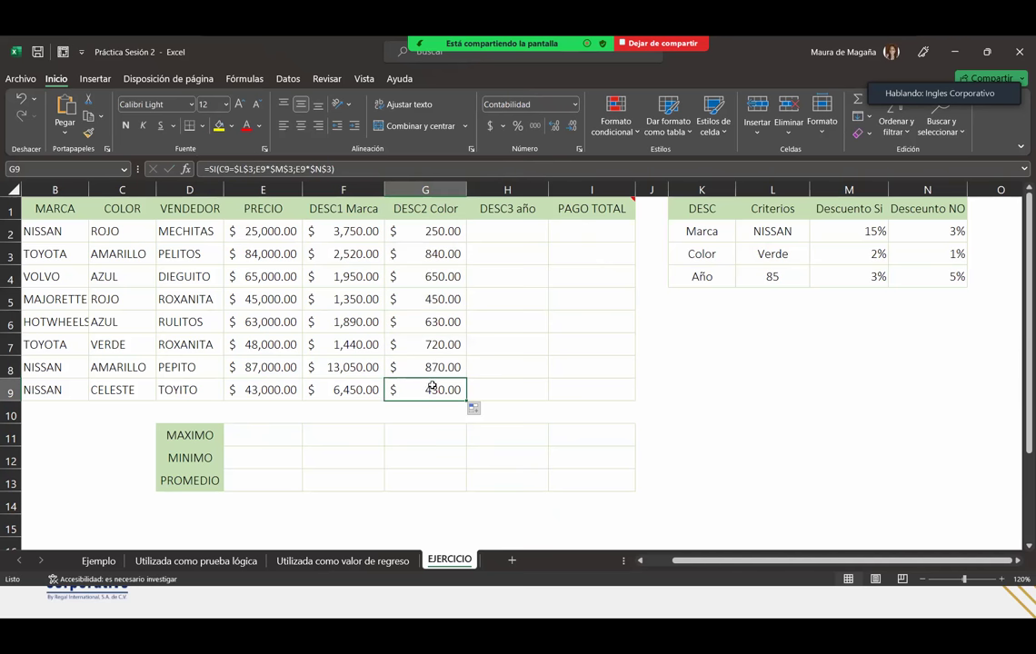
pyautogui.click(438, 366)
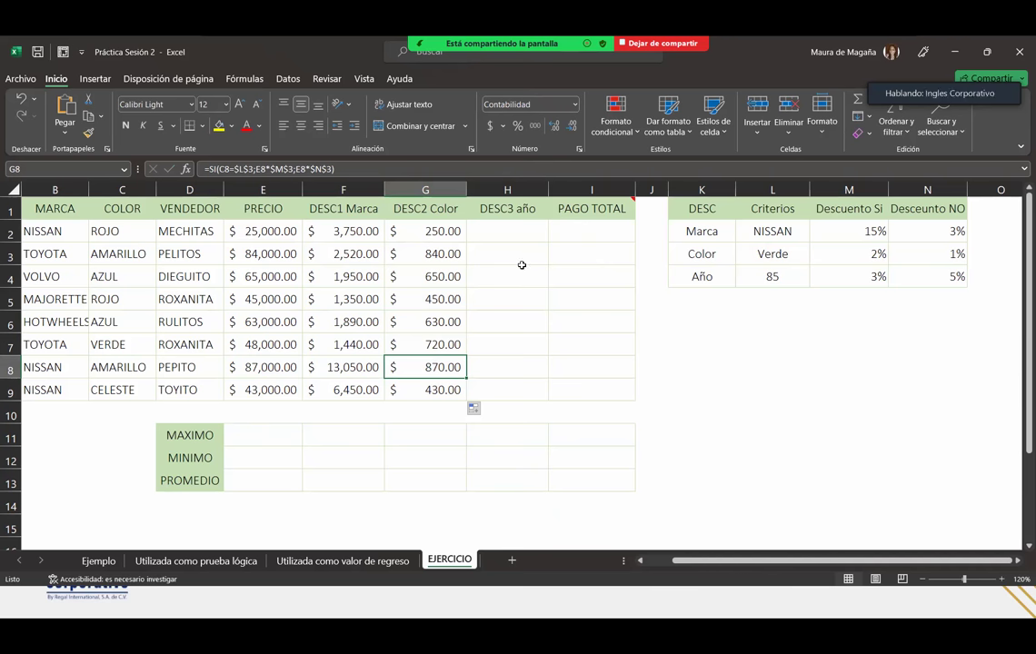
# Start an SI formula in H2 that tests whether A2 equals the absolute reference $L$4
pyautogui.click(505, 231)
pyautogui.moveTo(677, 561); pyautogui.dragTo(667, 565)
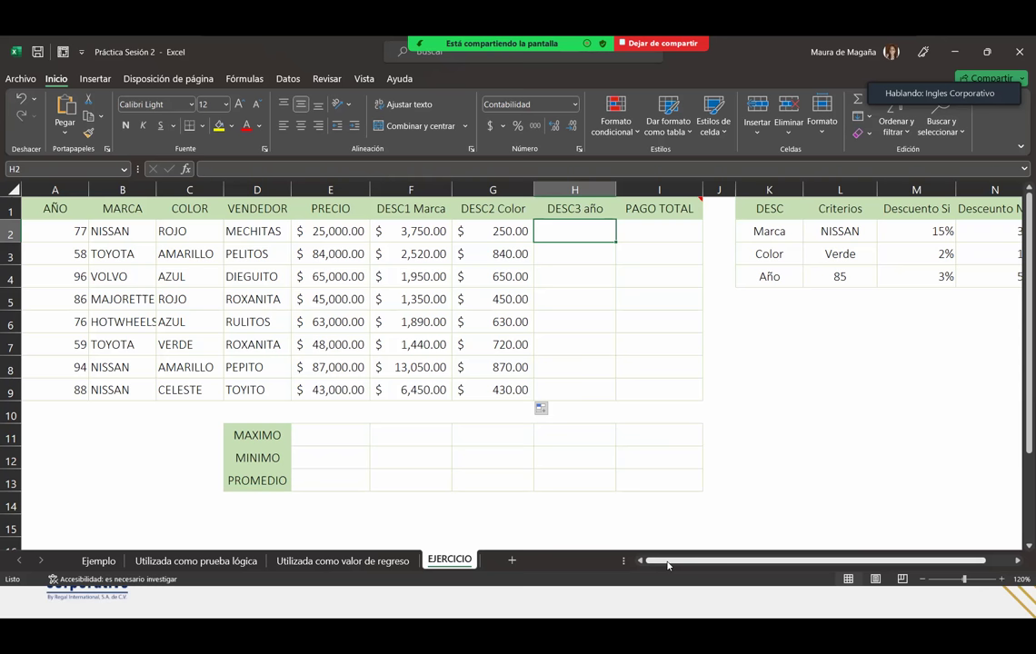
pyautogui.write('=SI(')
pyautogui.write('a')
pyautogui.press('BackSpace')
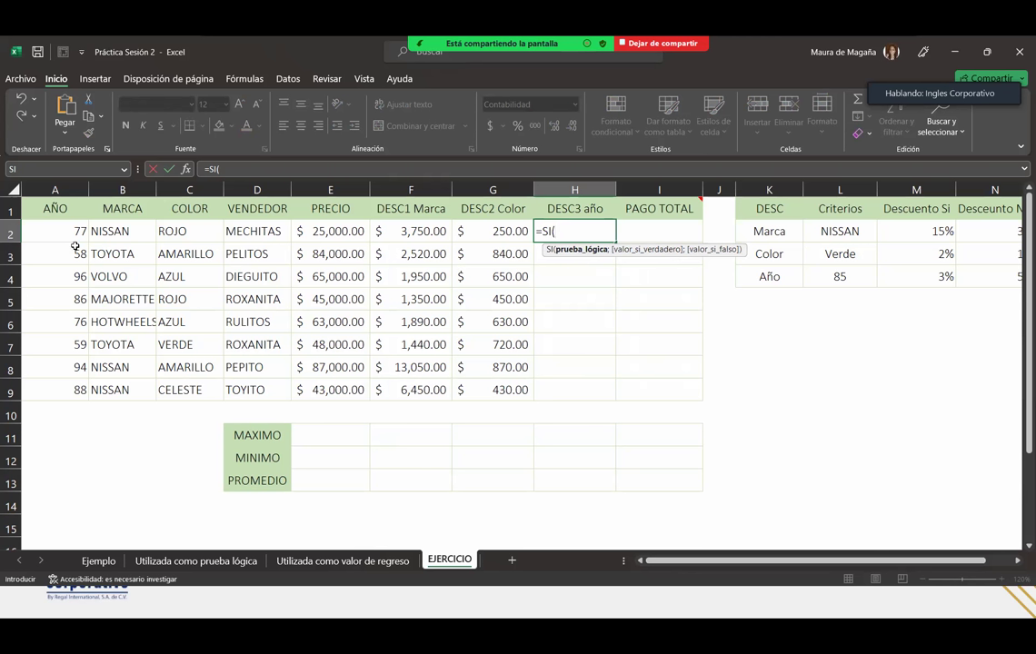
pyautogui.click(47, 228)
pyautogui.write('=')
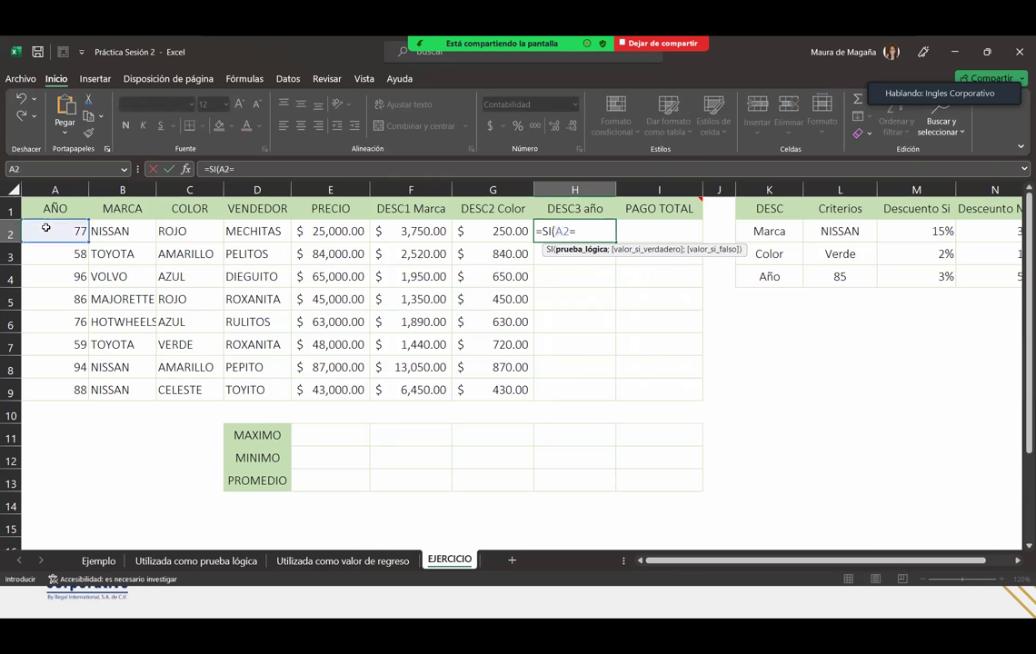
pyautogui.click(838, 280)
pyautogui.press('F4')
pyautogui.write(';')
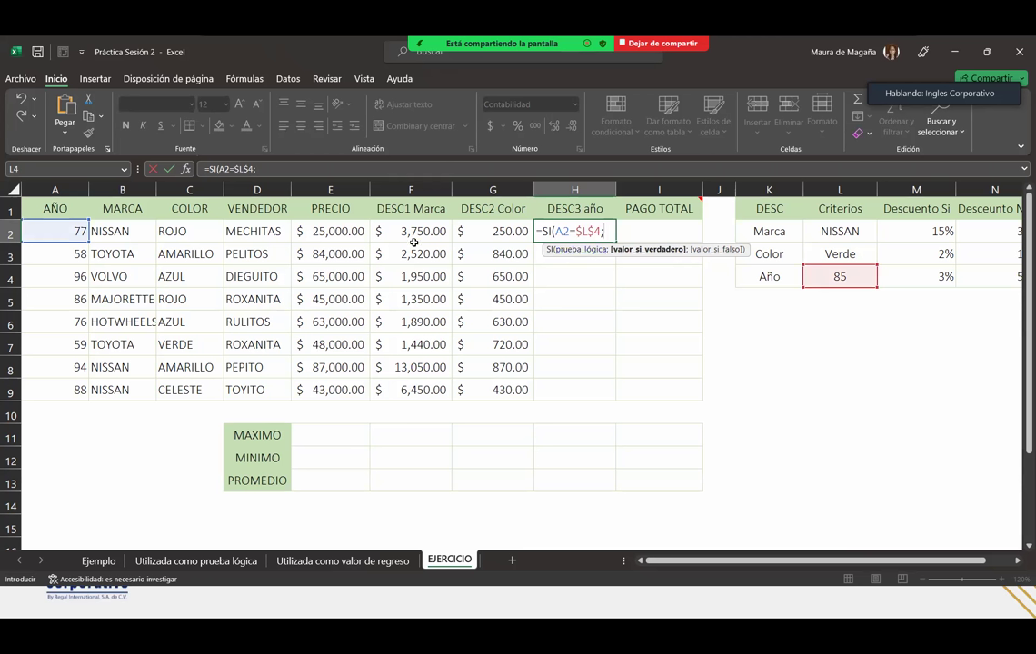
# Set the value-if-true argument of the H2 formula to E2*$M$4
pyautogui.click(355, 231)
pyautogui.write('*')
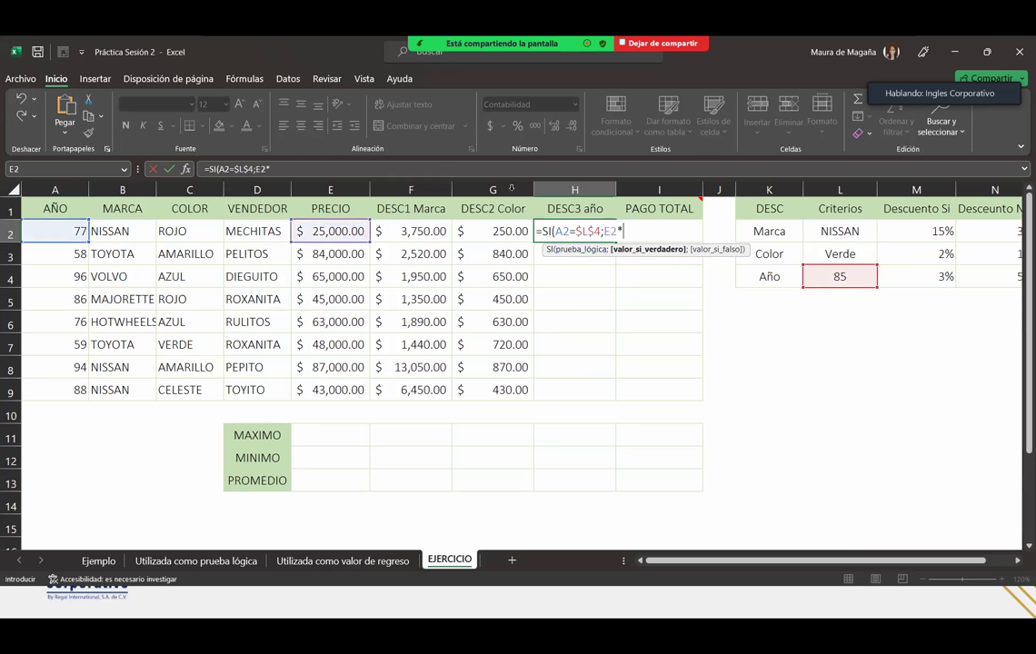
pyautogui.click(923, 278)
pyautogui.press('F4')
pyautogui.write(';')
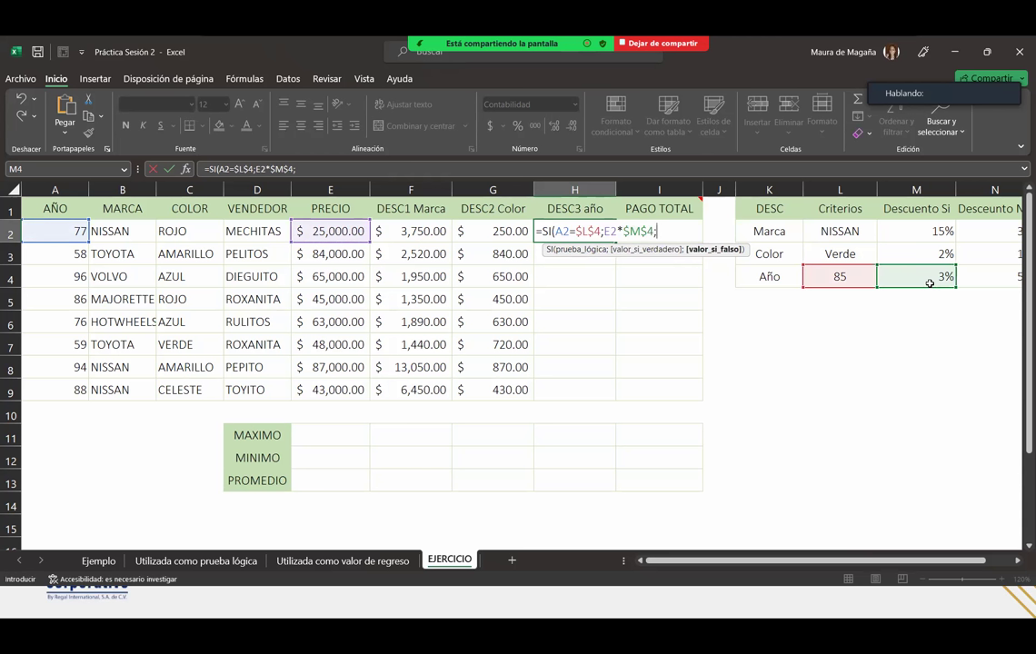
# Set the value-if-false argument of the H2 formula to E2*$N$4, close the parenthesis and enter it
pyautogui.click(348, 231)
pyautogui.write('*')
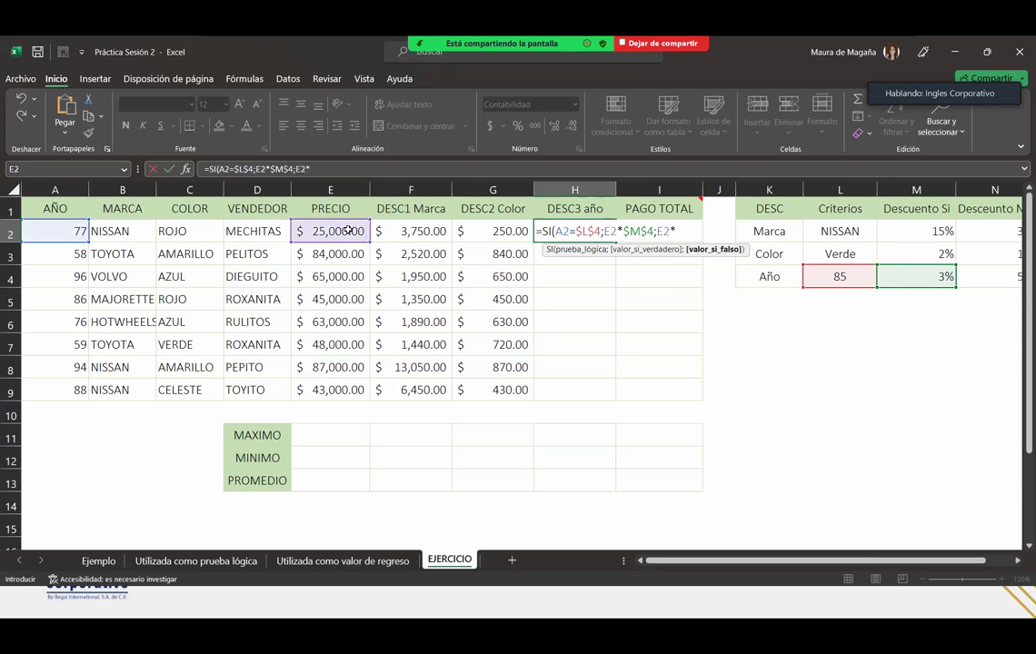
pyautogui.click(981, 279)
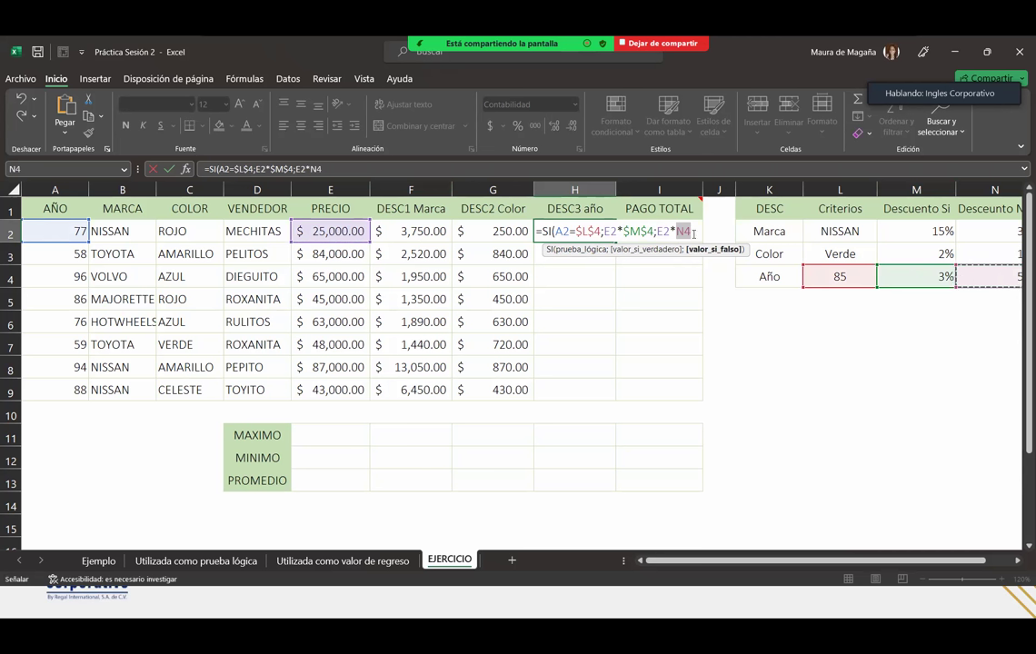
pyautogui.press('F4')
pyautogui.write(')')
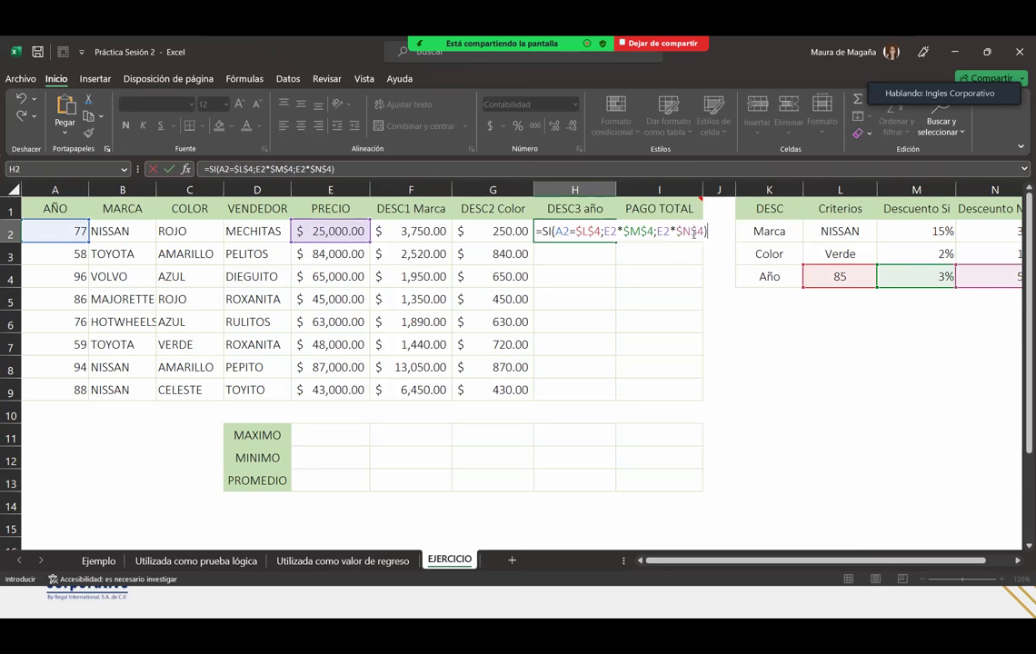
pyautogui.press('Return')
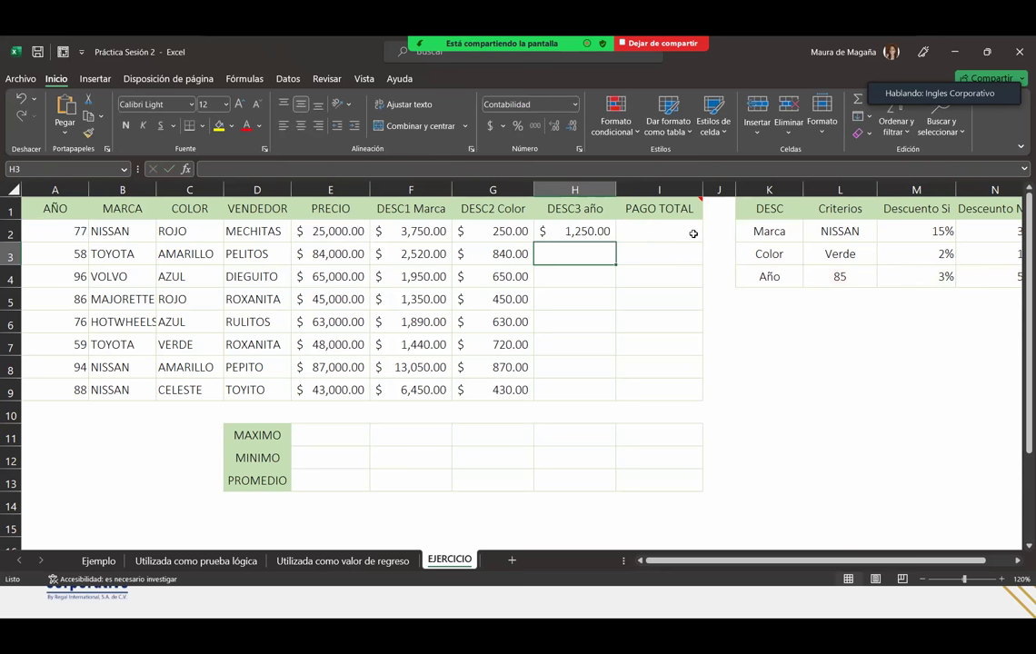
# Fill the H2 year discount formula down through H9 and inspect the copied formula in H5
pyautogui.click(606, 228)
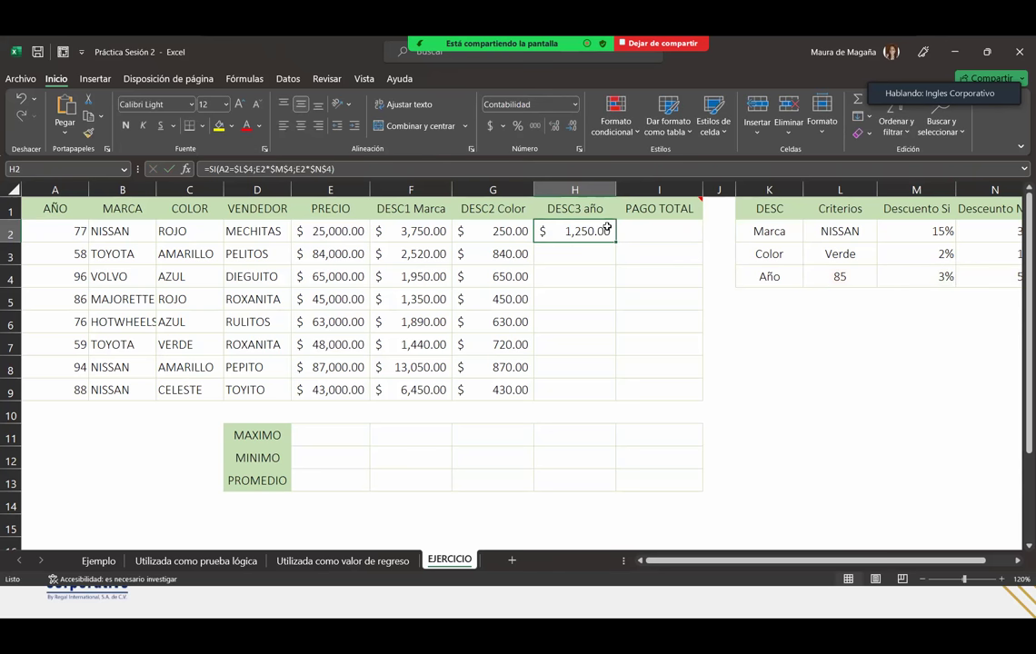
pyautogui.doubleClick(615, 240)
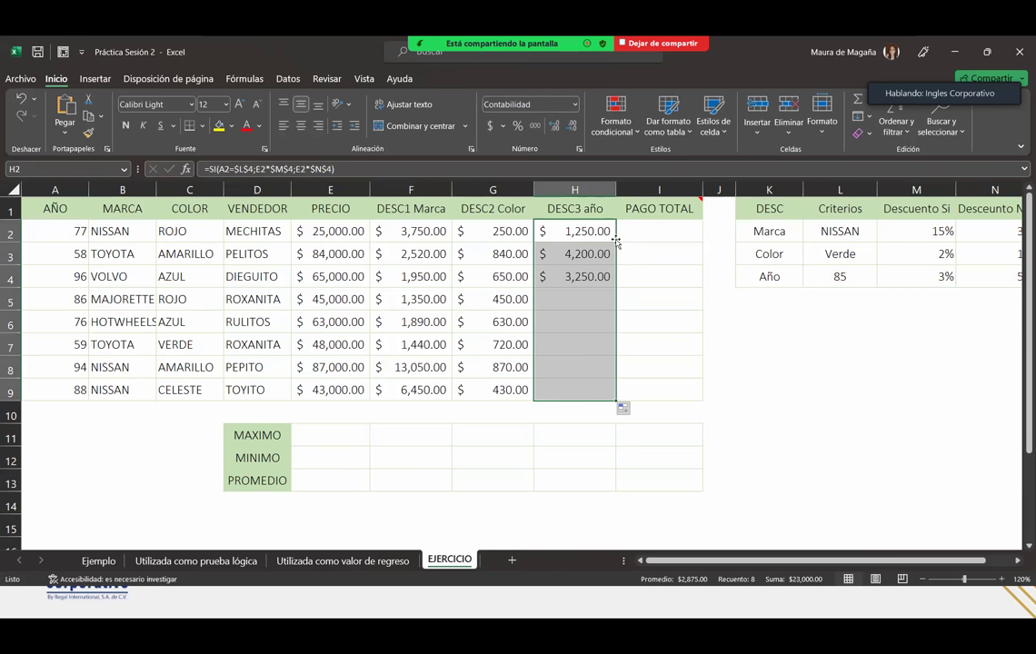
pyautogui.click(581, 299)
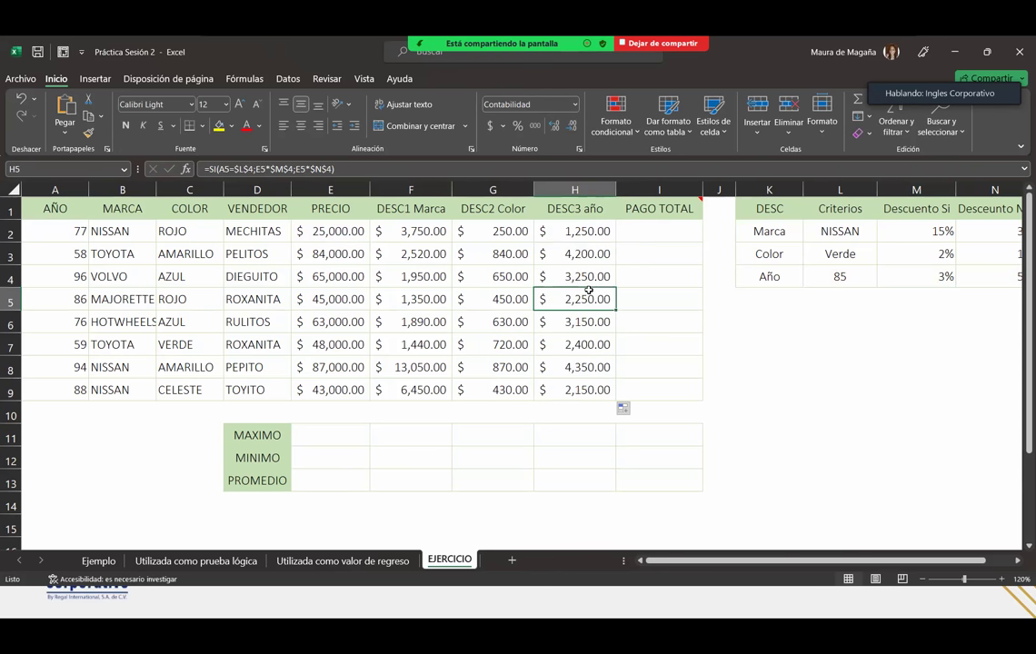
# Check the PAGO TOTAL header comment and enter the formula =E2-(F2+G2+H2) in I2
pyautogui.click(643, 238)
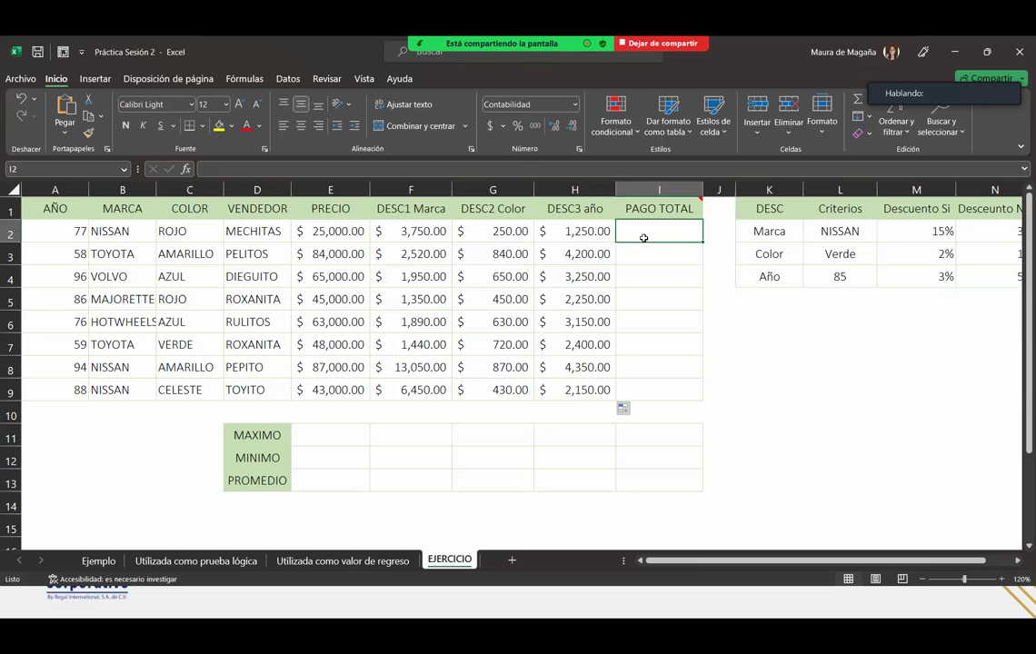
pyautogui.moveTo(672, 209)
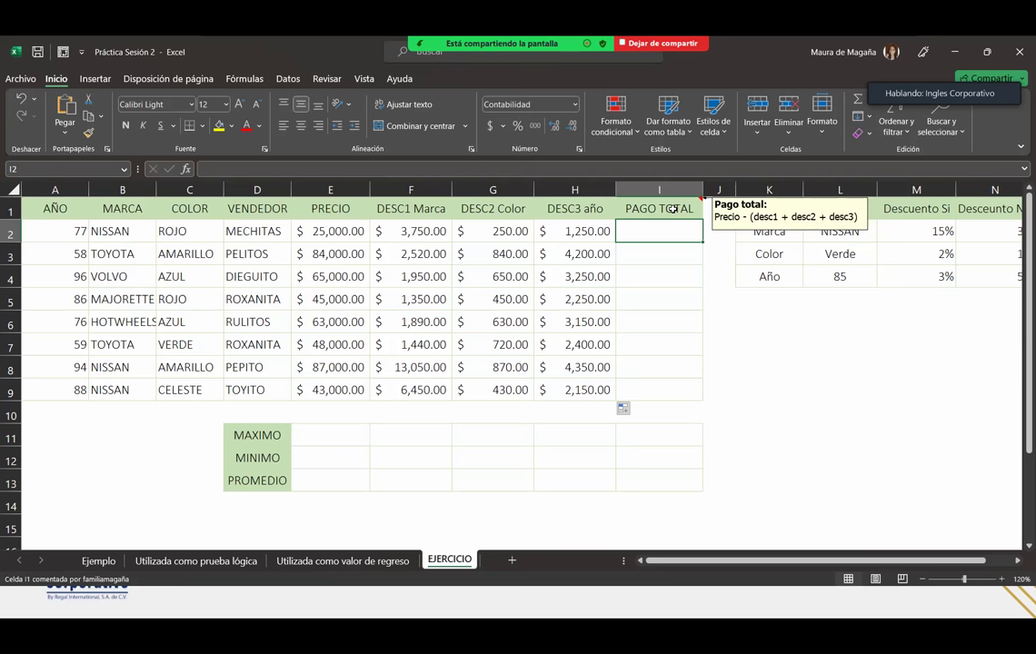
pyautogui.write('=')
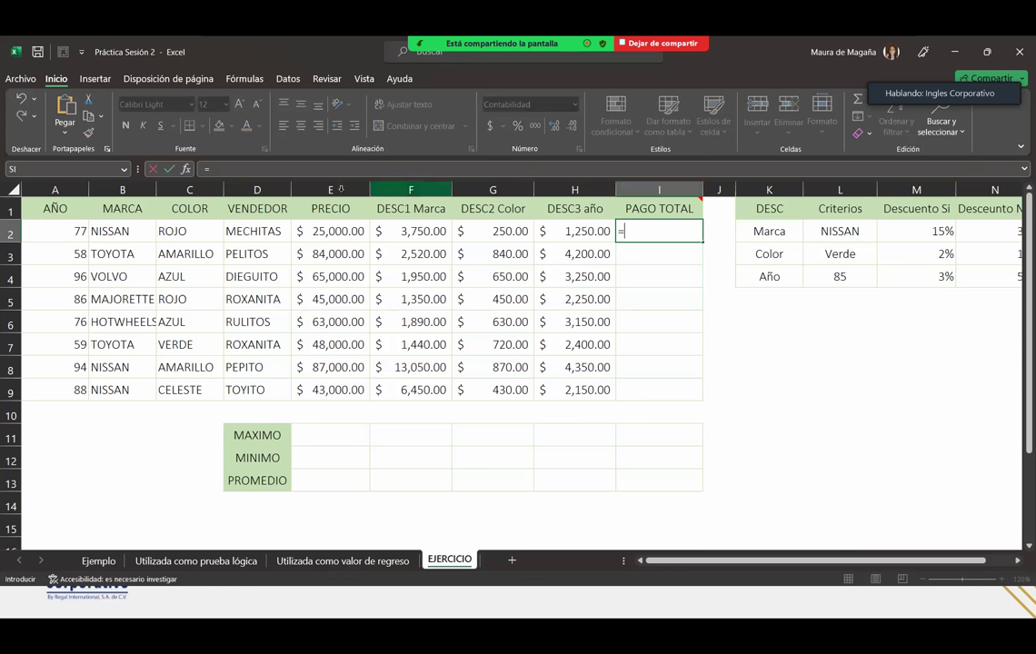
pyautogui.click(338, 227)
pyautogui.write('-(')
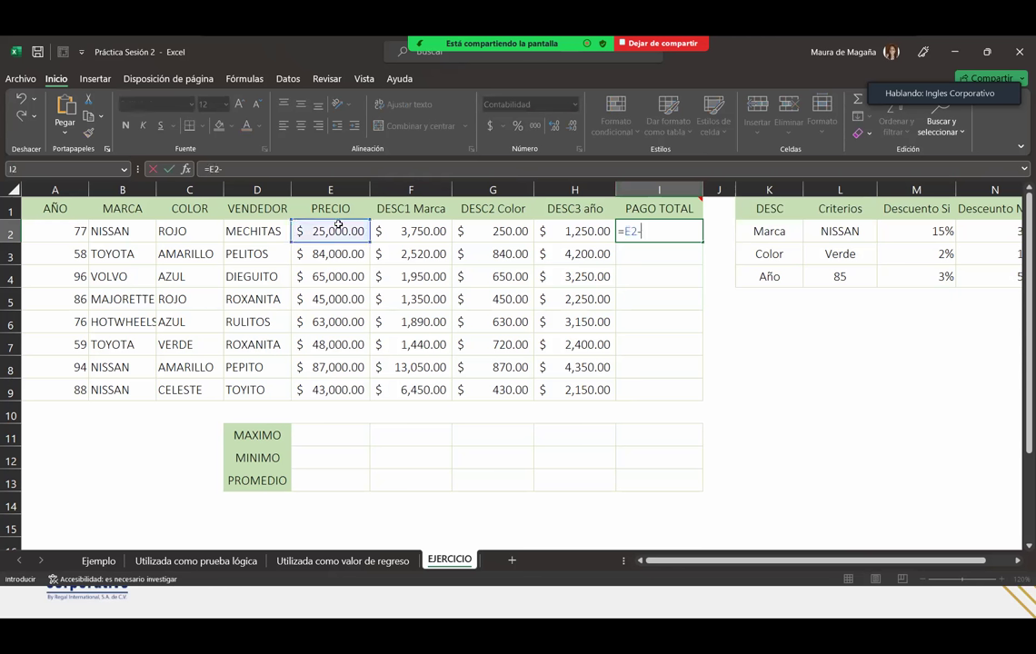
pyautogui.click(411, 232)
pyautogui.write('+')
pyautogui.click(490, 232)
pyautogui.write('+')
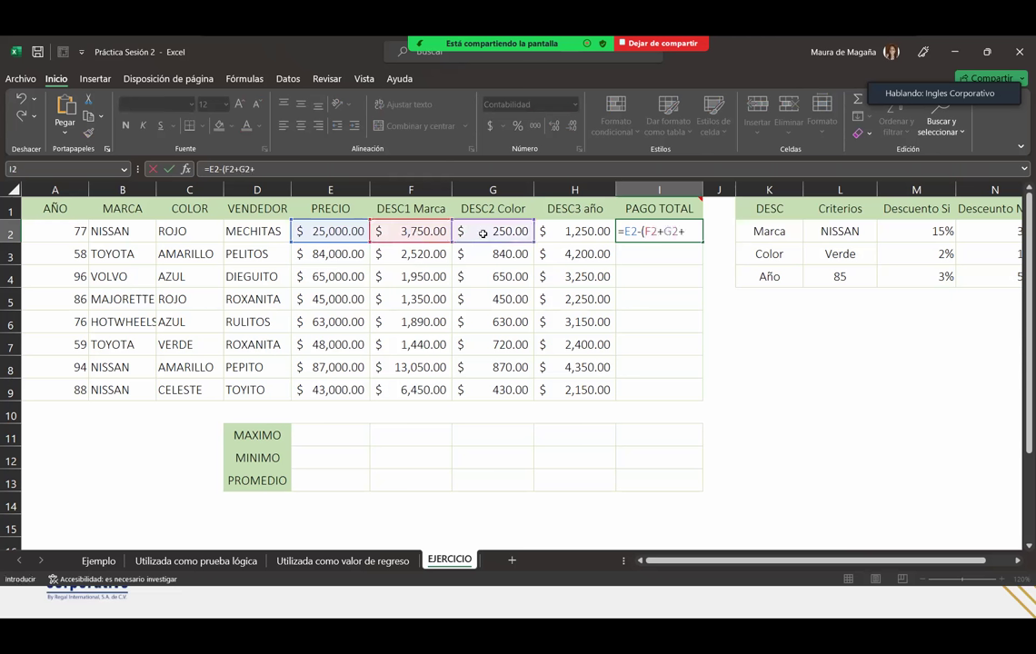
pyautogui.click(565, 232)
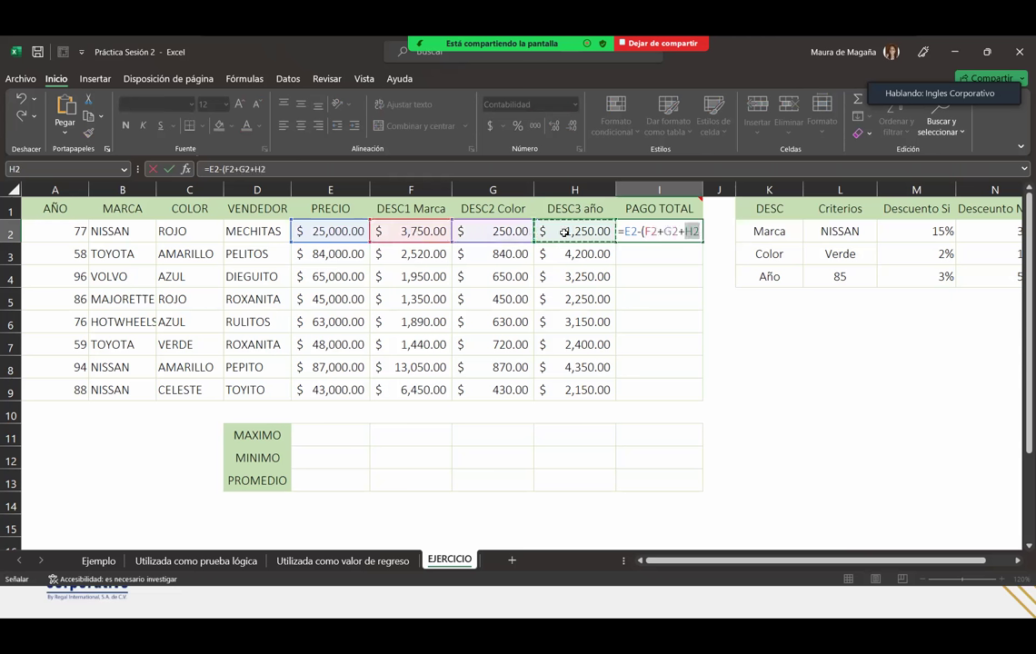
pyautogui.write(')')
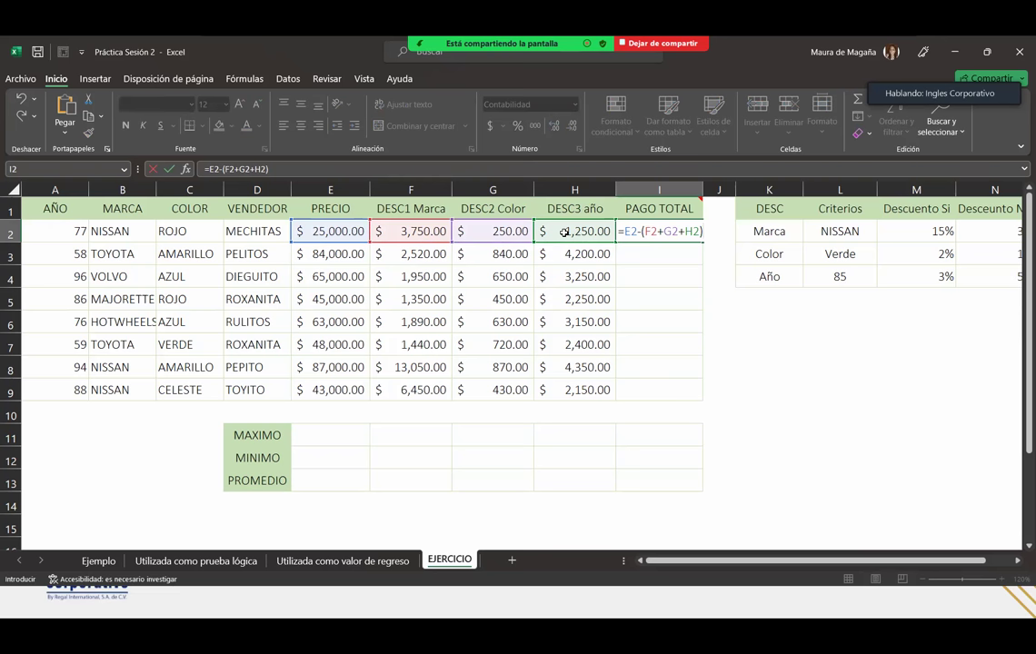
pyautogui.press('Return')
# Fill the I2 total payment formula down through I9 and inspect the copied formula in I6
pyautogui.click(666, 231)
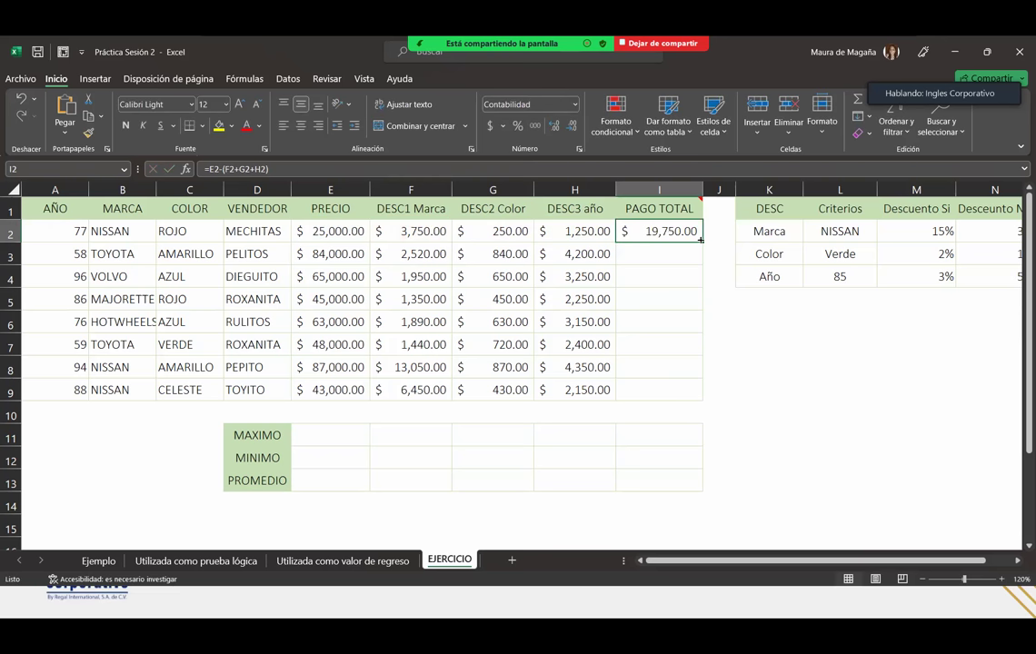
pyautogui.doubleClick(700, 239)
pyautogui.click(673, 323)
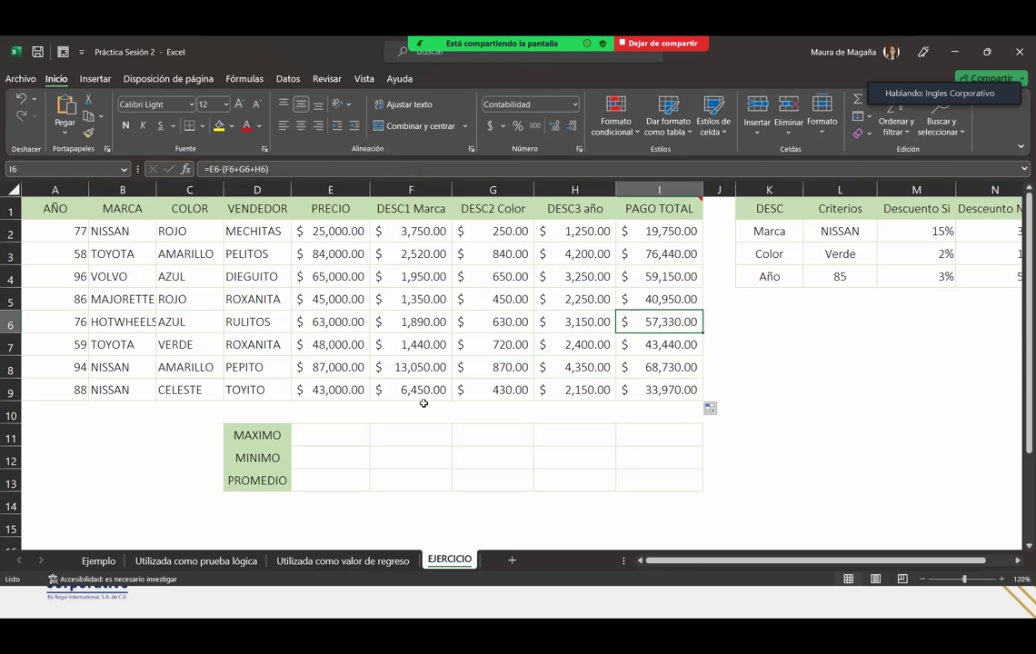
# Enter a MAX formula over the price range E2:E9 in the MAXIMO cell E11
pyautogui.click(327, 432)
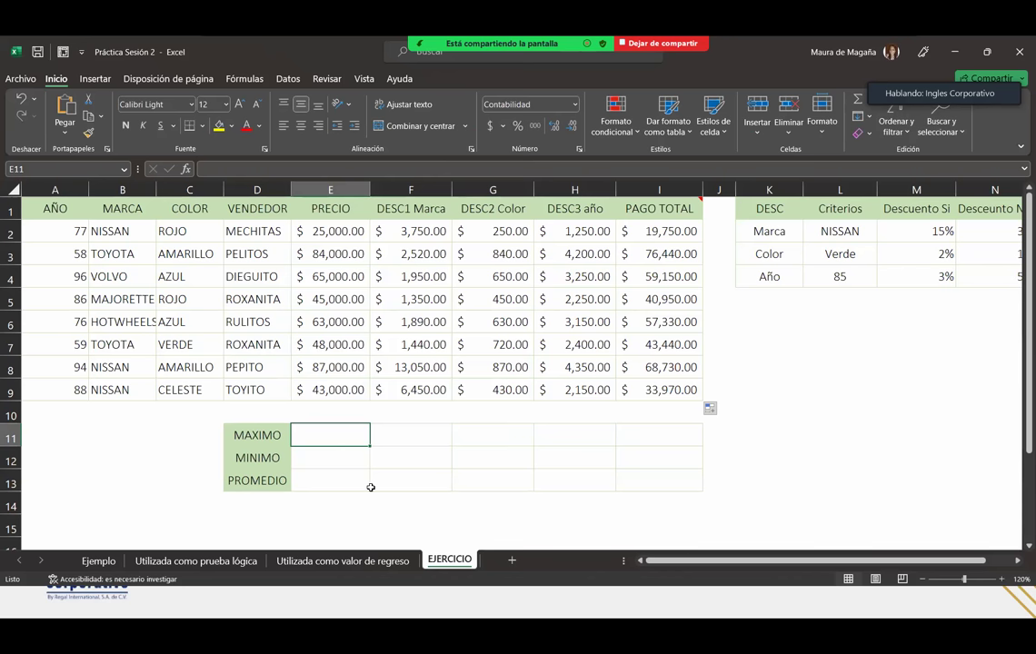
pyautogui.write('=MAX(')
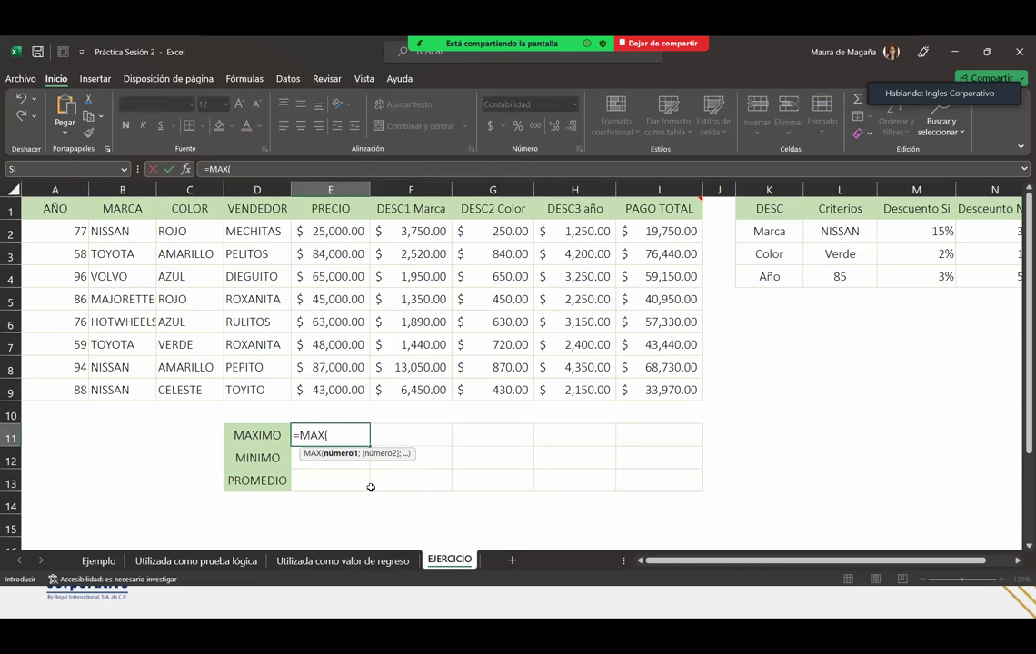
pyautogui.click(318, 231)
pyautogui.moveTo(349, 272); pyautogui.dragTo(346, 397)
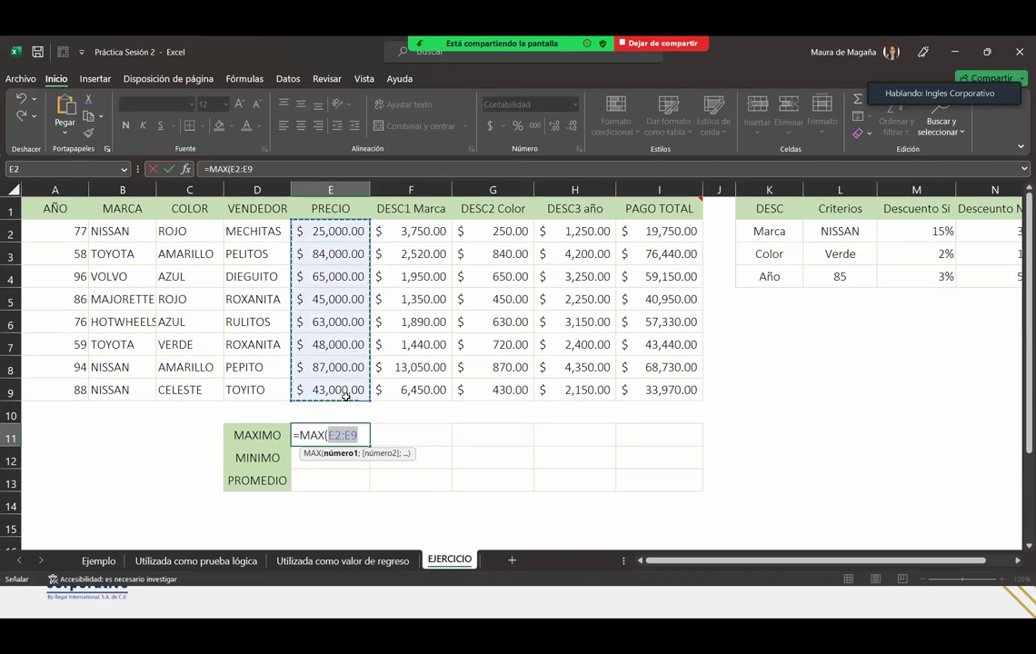
pyautogui.press('Return')
# Enter a MIN formula over the price range E2:E9 in the MINIMO cell E12
pyautogui.write('=min')
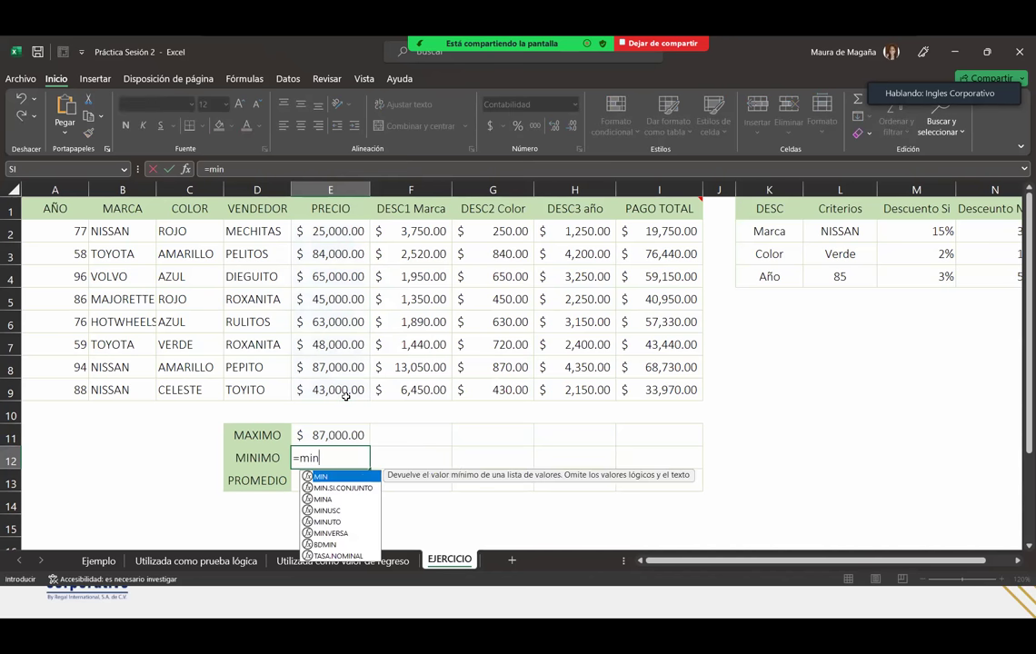
pyautogui.press('Tab')
pyautogui.moveTo(335, 233); pyautogui.dragTo(353, 395)
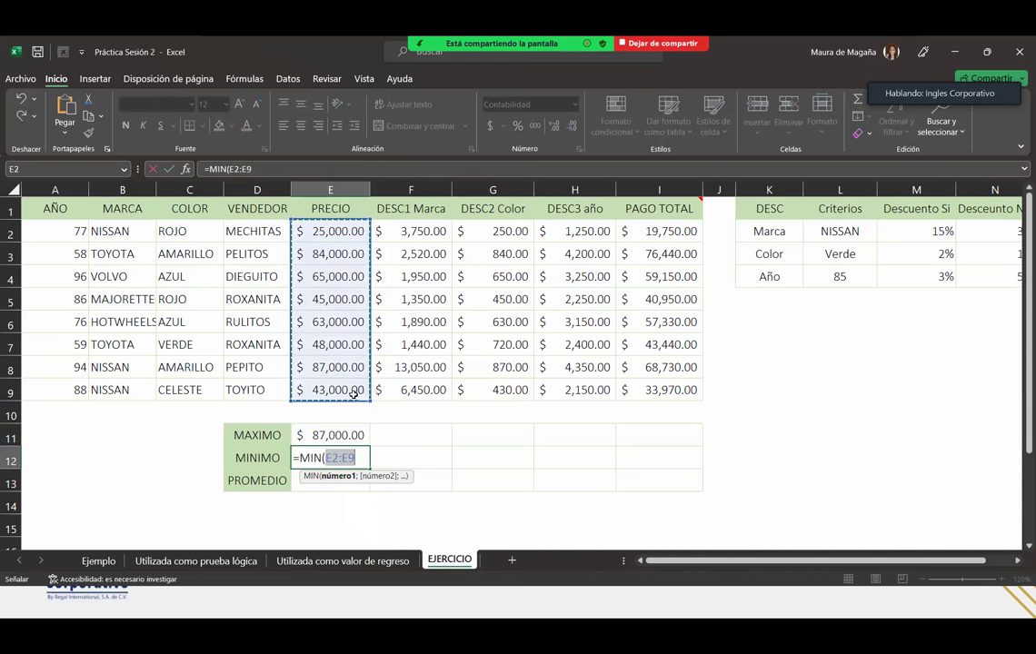
pyautogui.write(')')
pyautogui.press('Return')
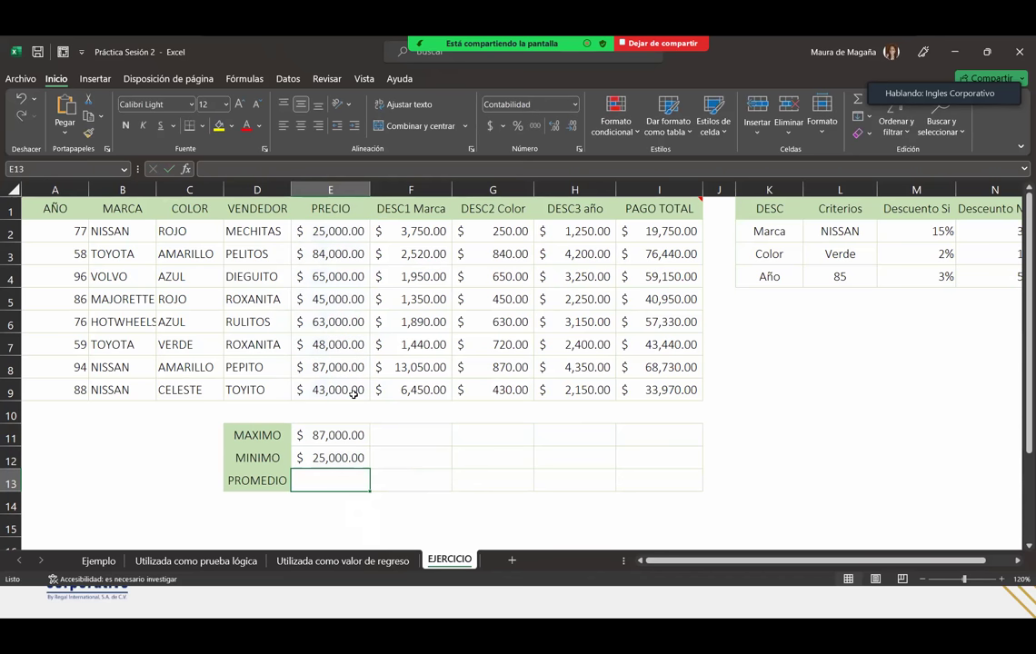
# Enter a PROMEDIO formula over the price range E2:E9 in the PROMEDIO cell E13
pyautogui.write('=promed')
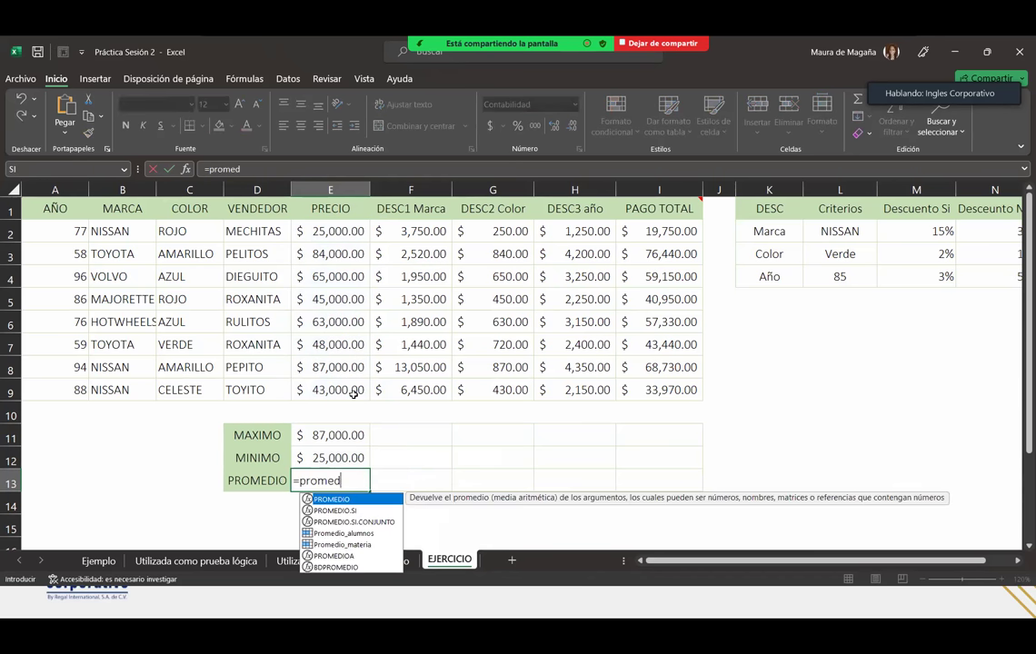
pyautogui.write('io')
pyautogui.press('Tab')
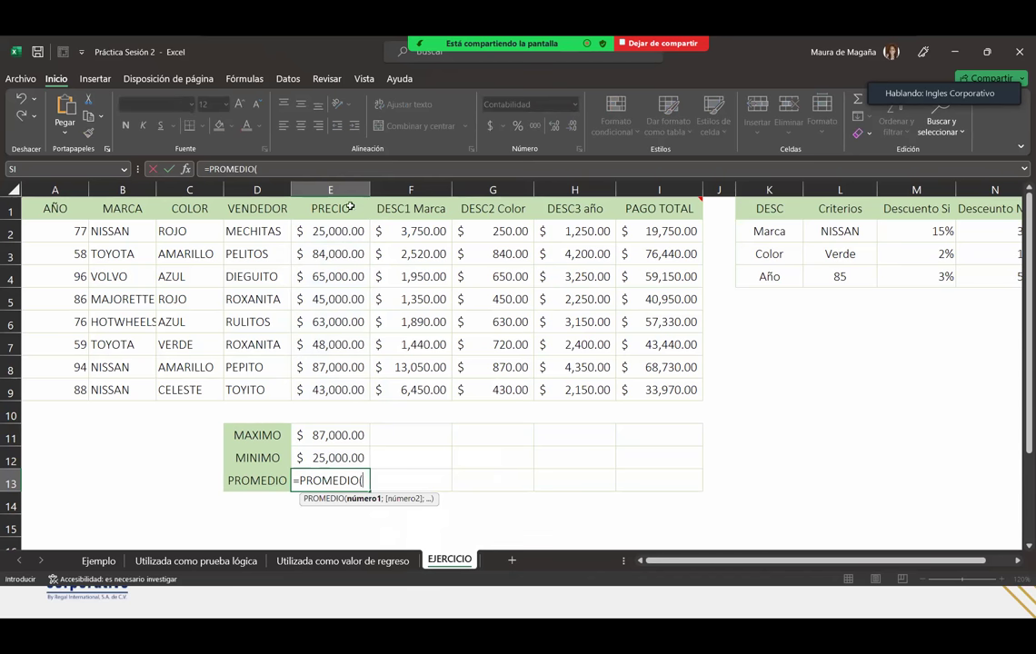
pyautogui.moveTo(317, 227); pyautogui.dragTo(338, 390)
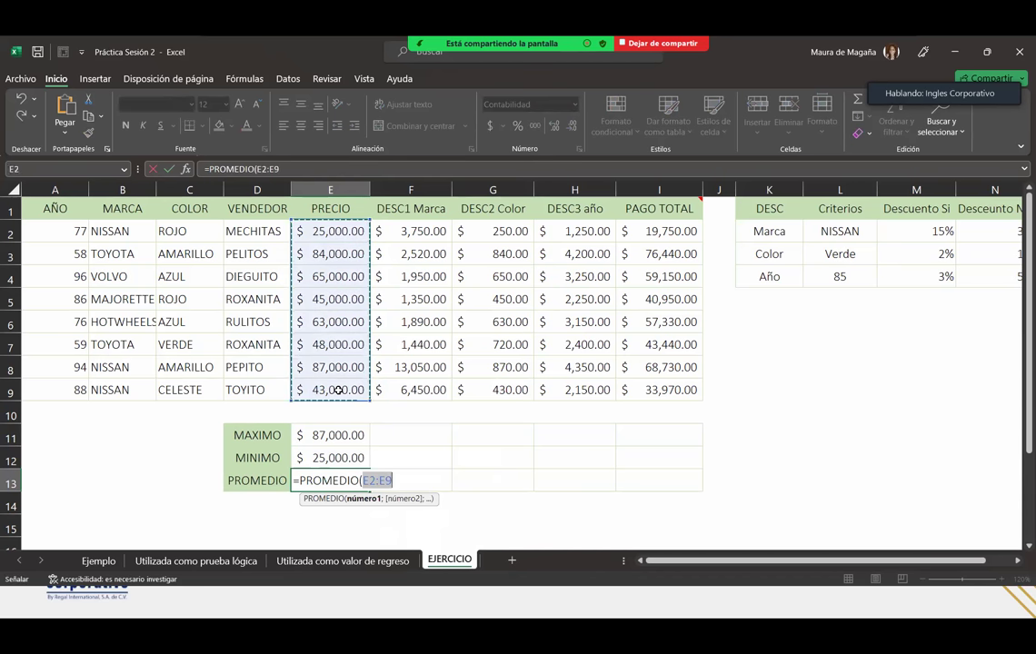
pyautogui.press('Return')
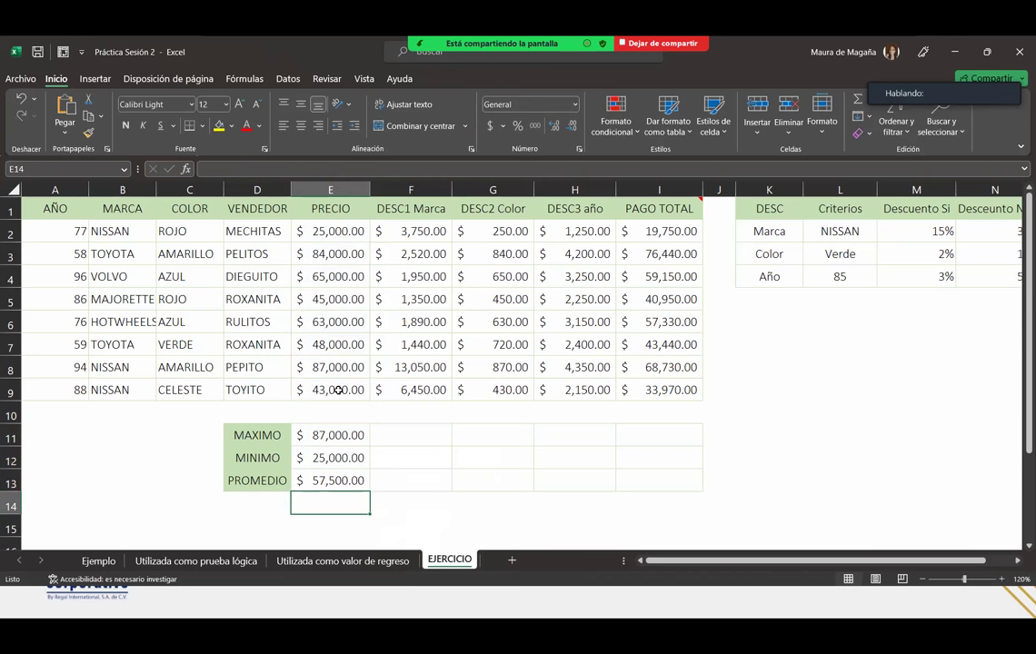
# Copy the maximum, minimum and average formulas from E11:E13 across through column I
pyautogui.moveTo(331, 436); pyautogui.dragTo(709, 500)
pyautogui.click(772, 501)
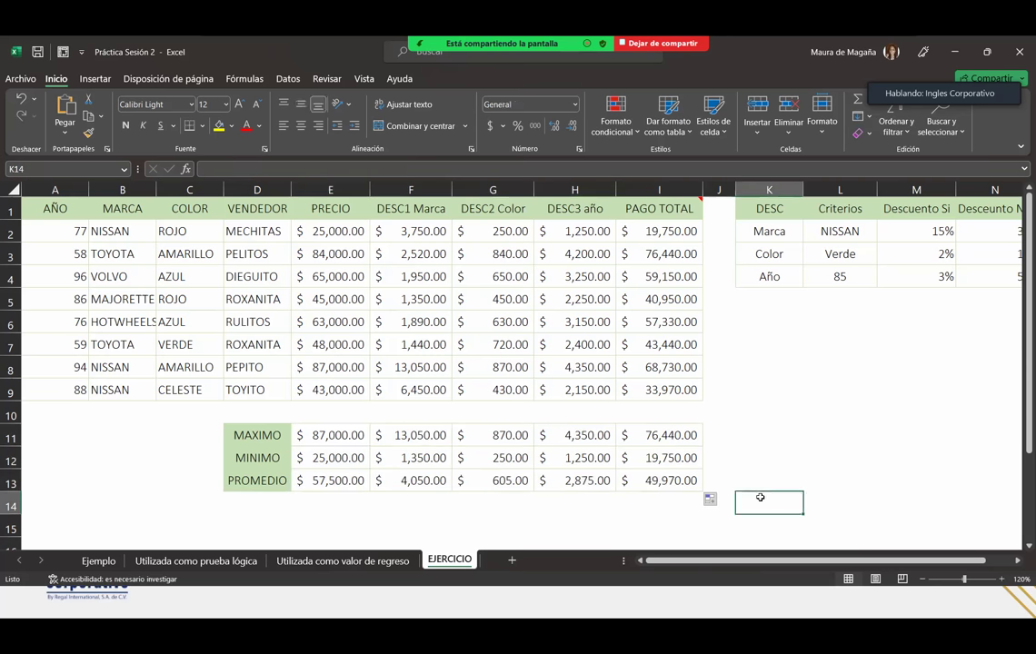
pyautogui.click(309, 507)
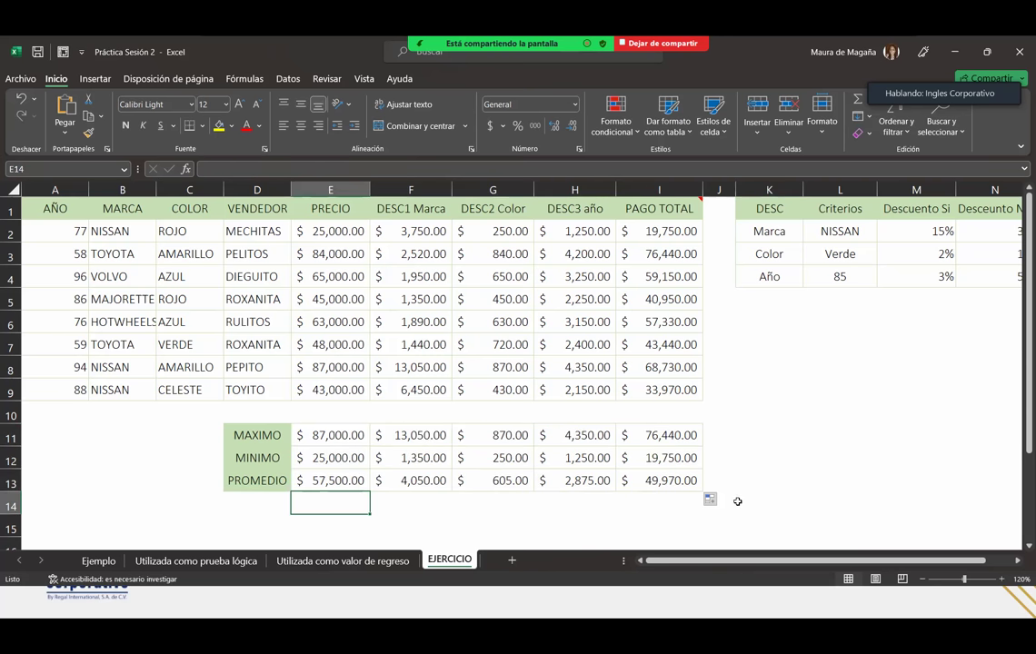
pyautogui.click(1001, 579)
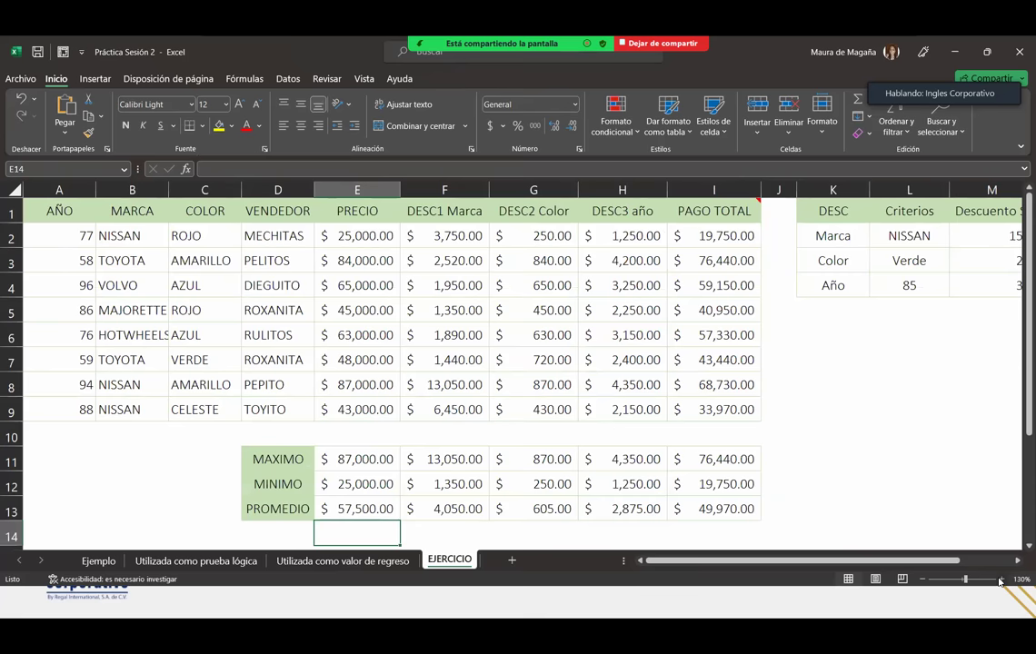
# Enlarge the sheet to 140% and review the discount and total amounts in F2:I9 and the summary results in E11:I13
pyautogui.click(1001, 579)
pyautogui.moveTo(1027, 419); pyautogui.dragTo(1019, 405)
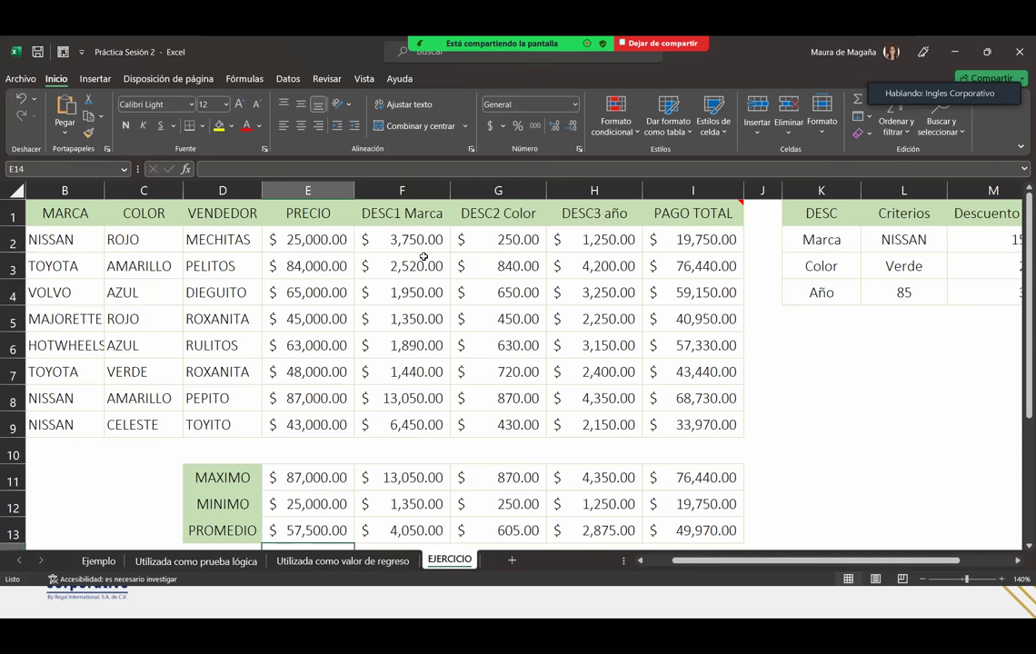
pyautogui.moveTo(423, 241); pyautogui.dragTo(704, 424)
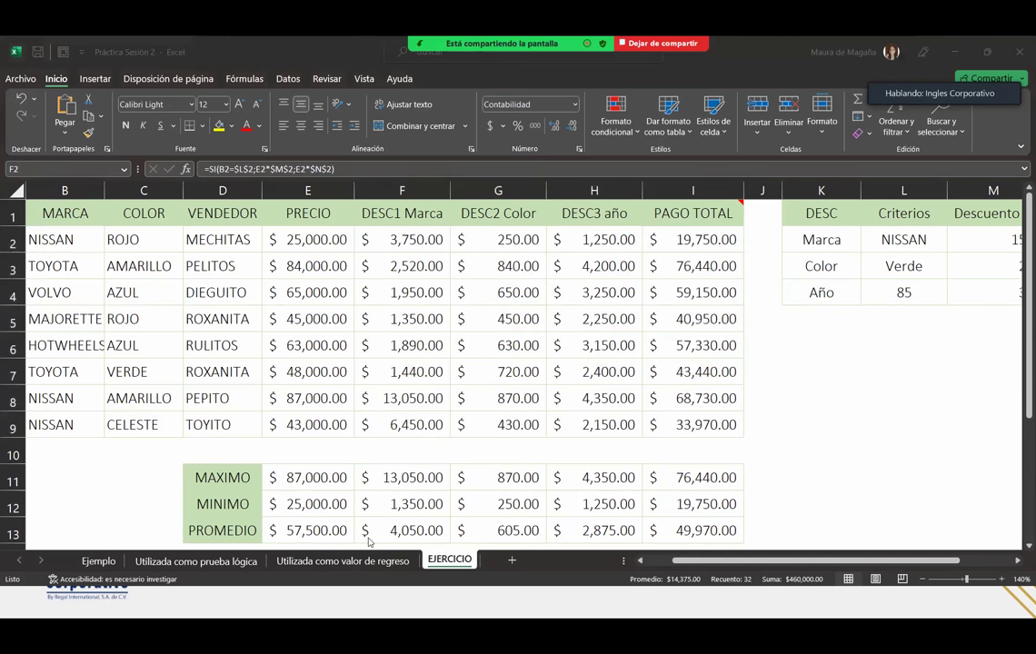
pyautogui.moveTo(310, 477); pyautogui.dragTo(732, 521)
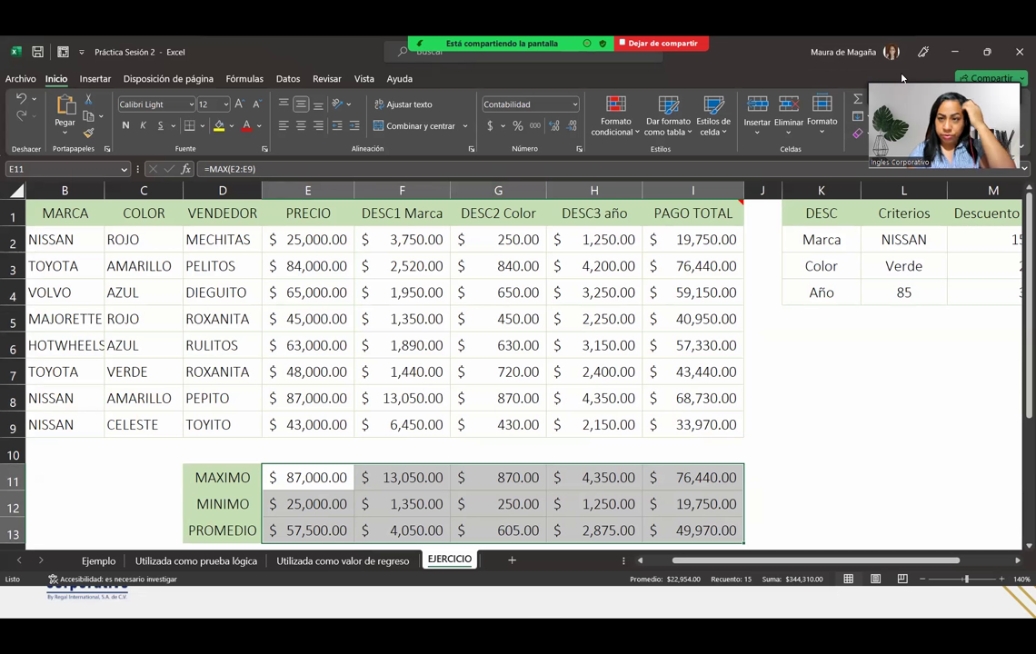
# Switch to the running PowerPoint slide show, advance to the CIERRE Y CONCLUSIONES slide, and end the Zoom screen share
pyautogui.moveTo(902, 79)
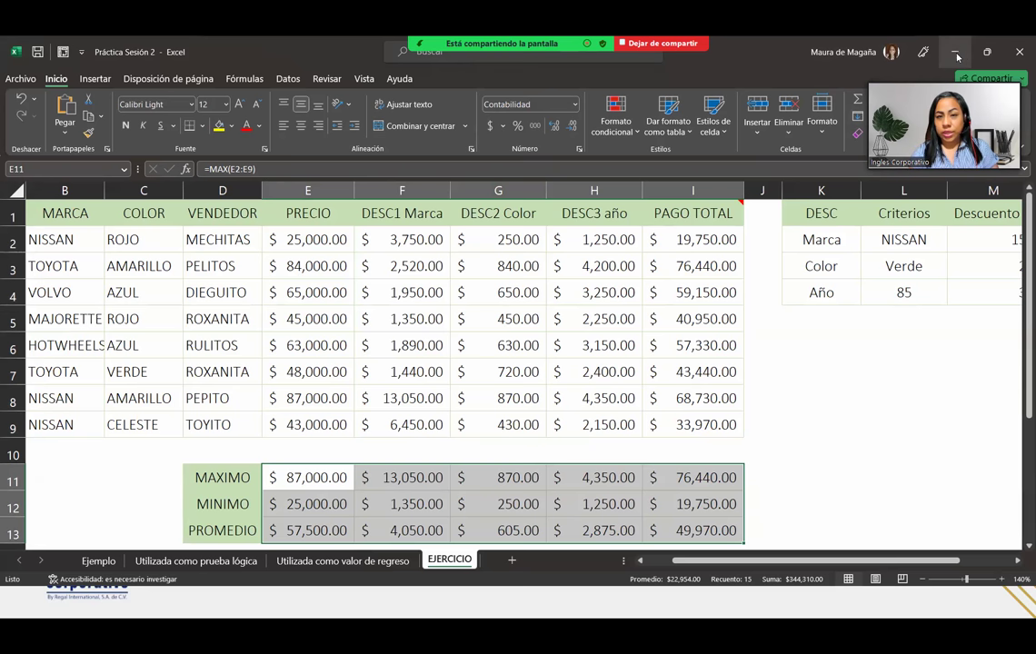
pyautogui.press('super')
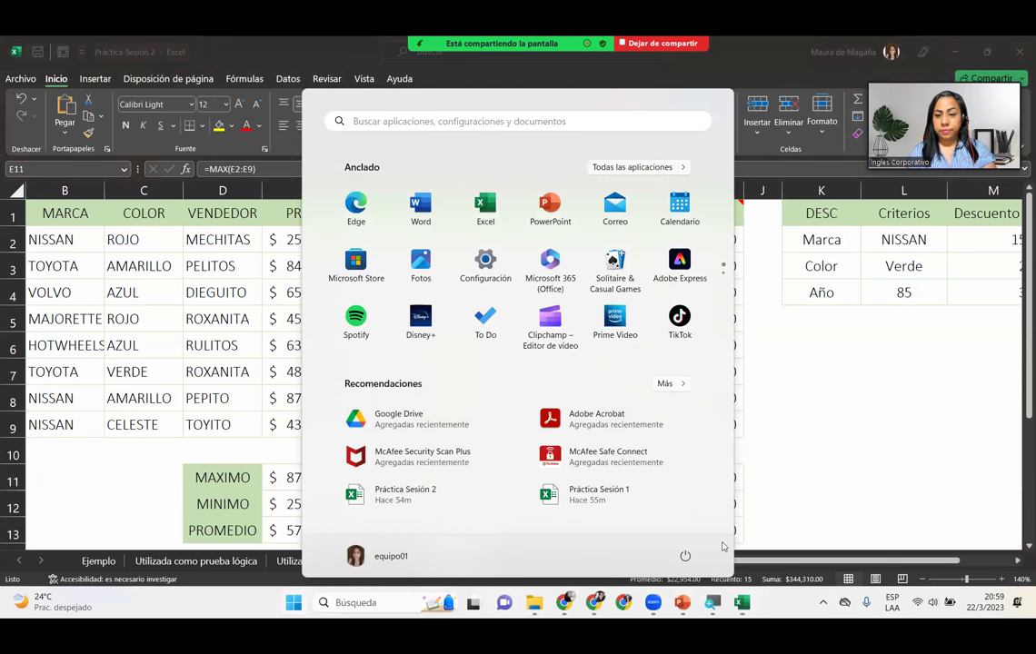
pyautogui.moveTo(682, 609)
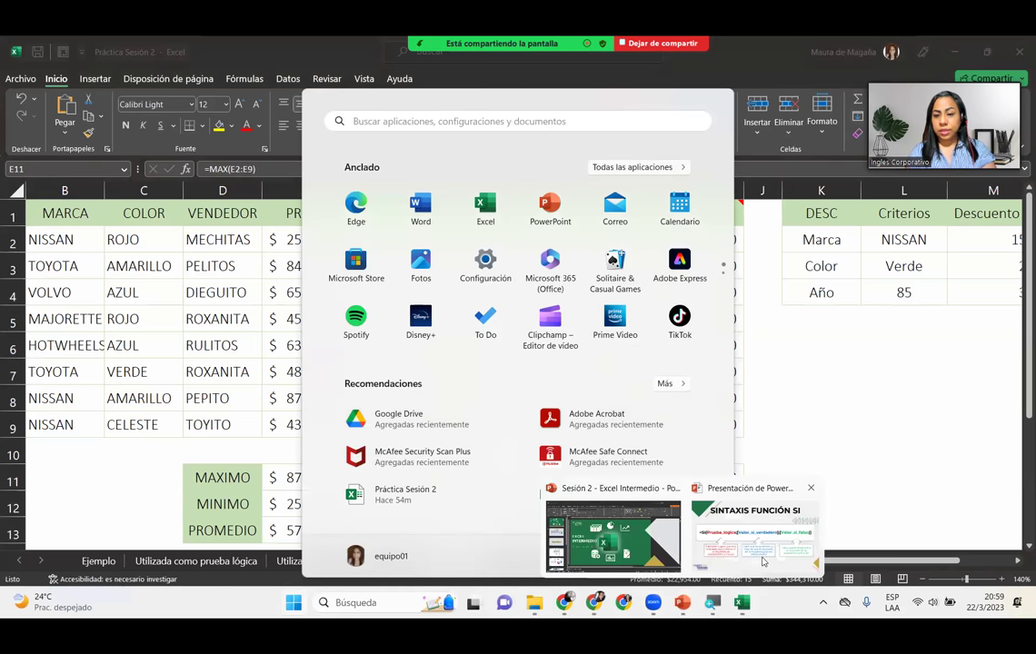
pyautogui.click(754, 531)
pyautogui.click(1018, 360)
pyautogui.click(1019, 360)
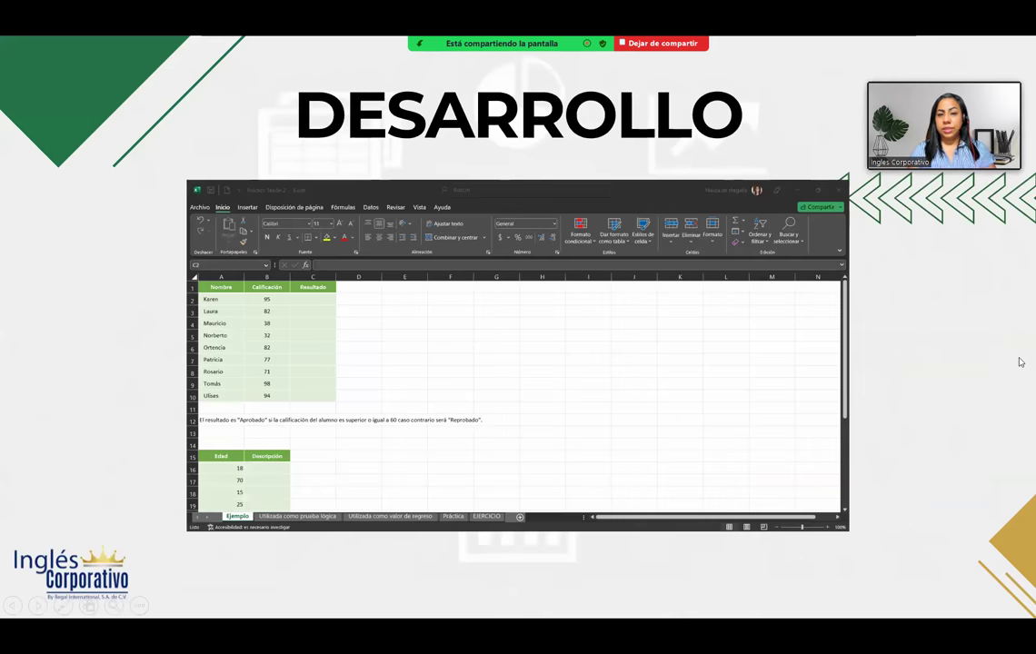
pyautogui.click(1018, 361)
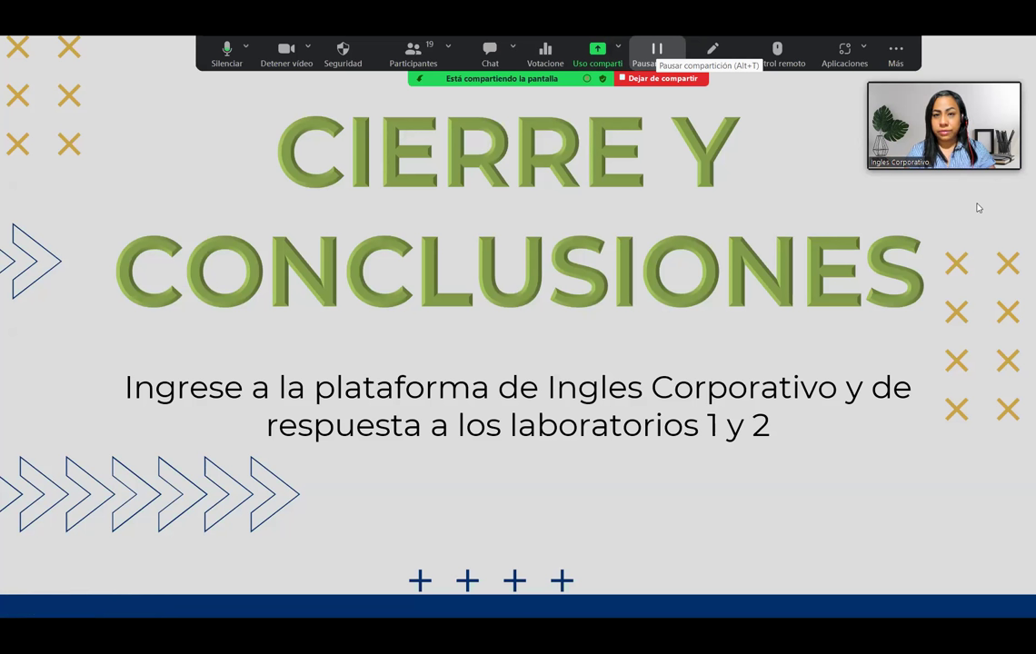
pyautogui.hotkey('alt', 's')
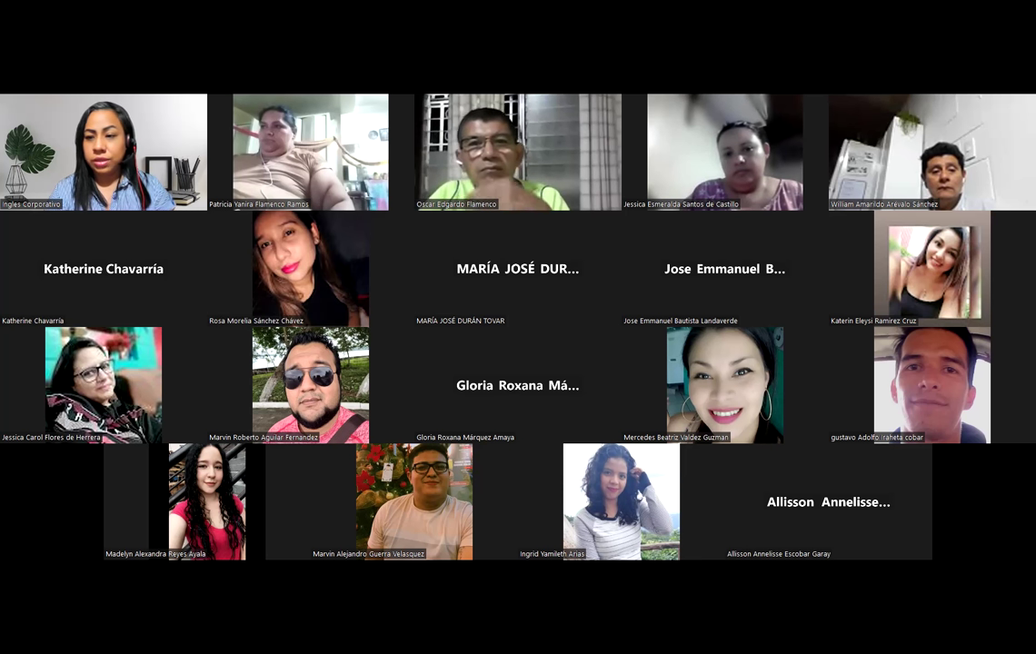